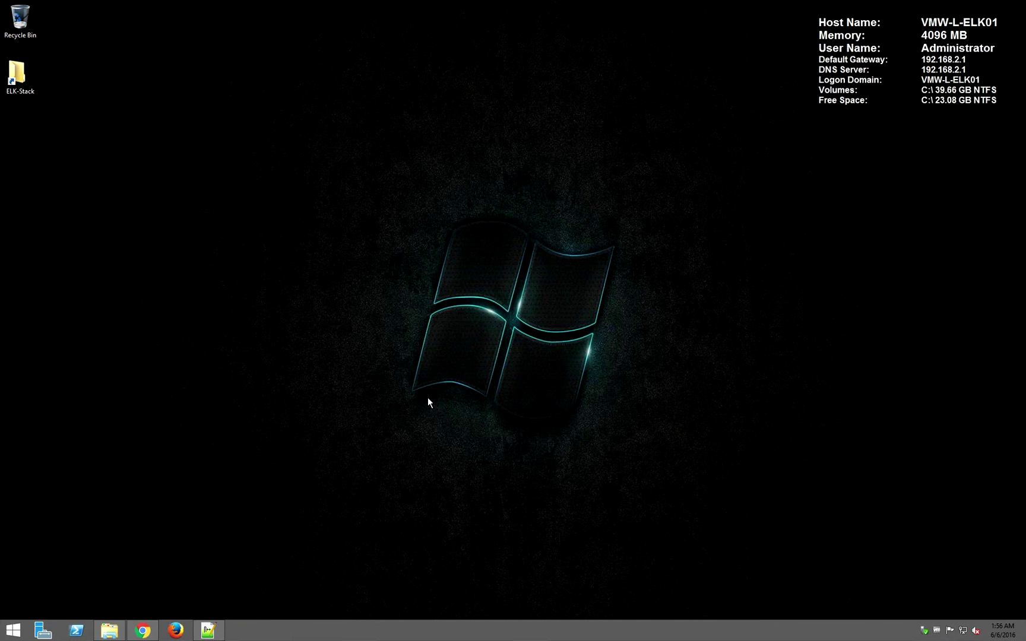
Switch to Chrome and review the open RobWillis.info, Java, Elastic downloads, WinPcap and NSSM pages.
{"action": "left_click", "coordinate": [151, 621]}
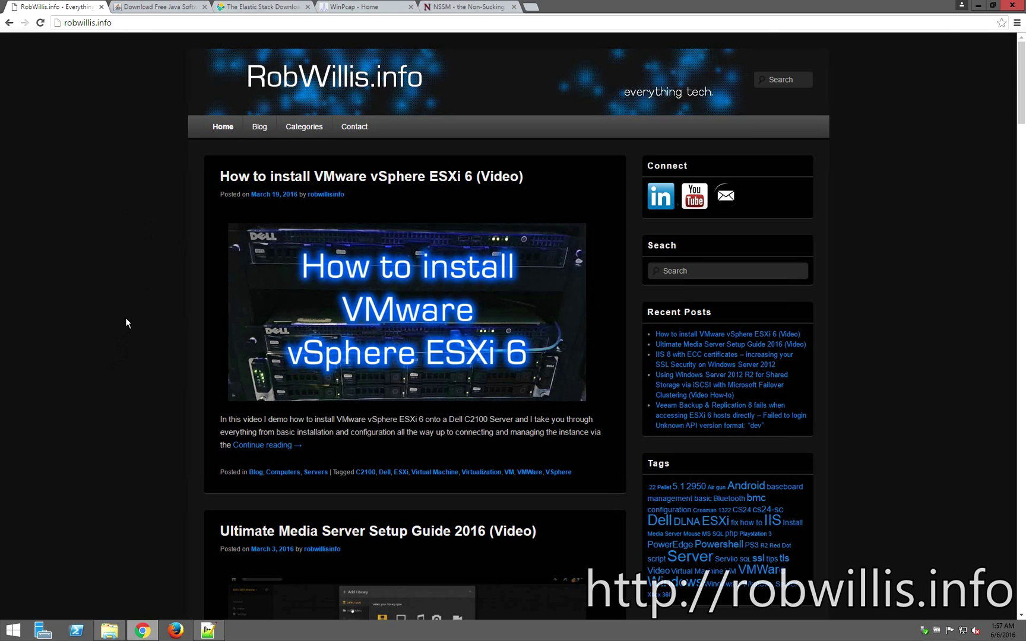
{"action": "left_click", "coordinate": [142, 6]}
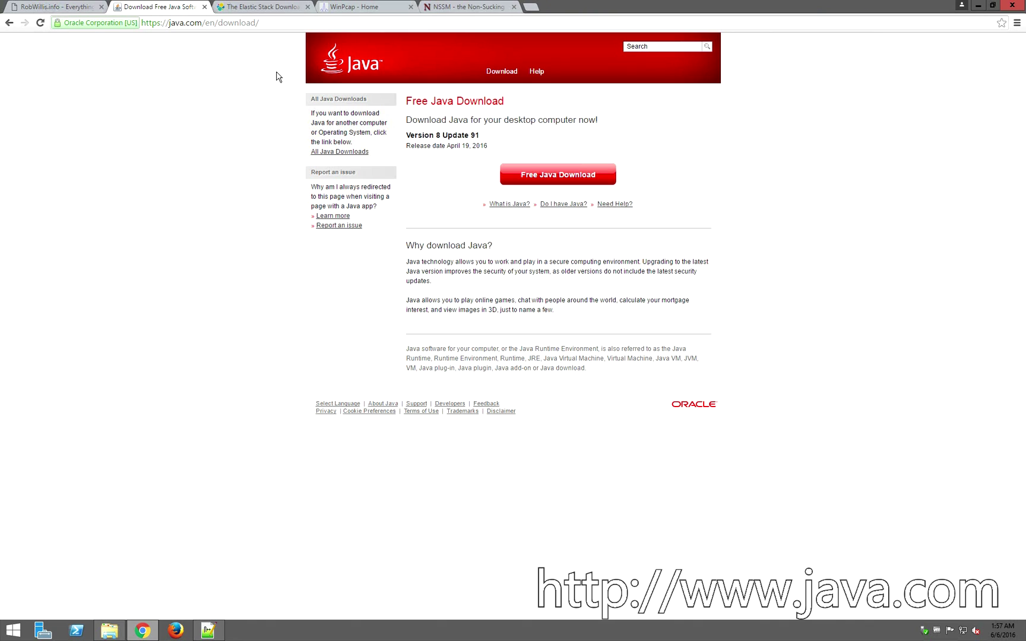
{"action": "left_click", "coordinate": [265, 10]}
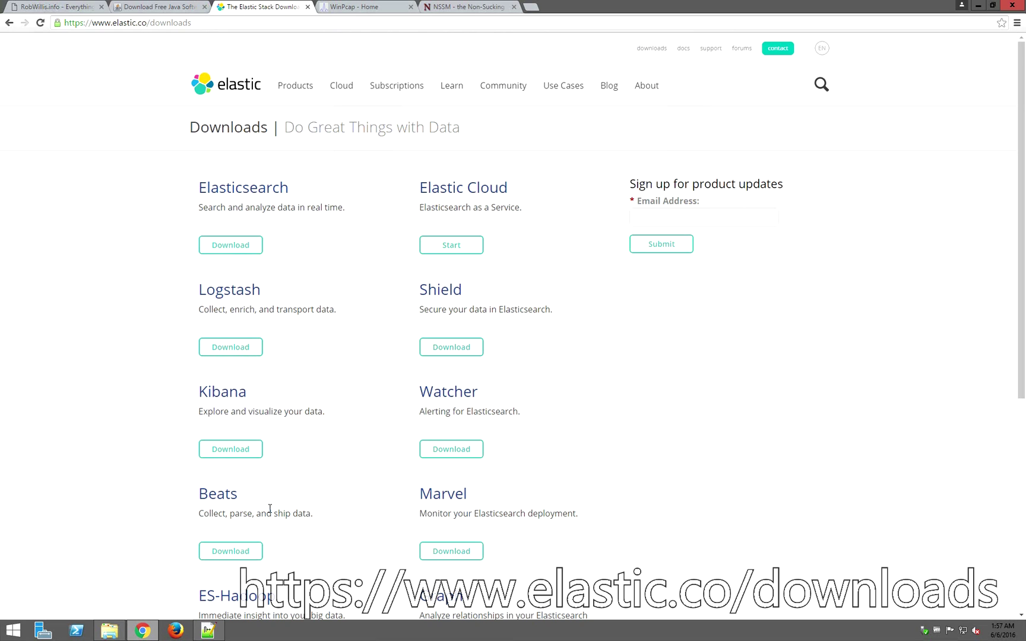
{"action": "key", "text": "ctrl+Tab"}
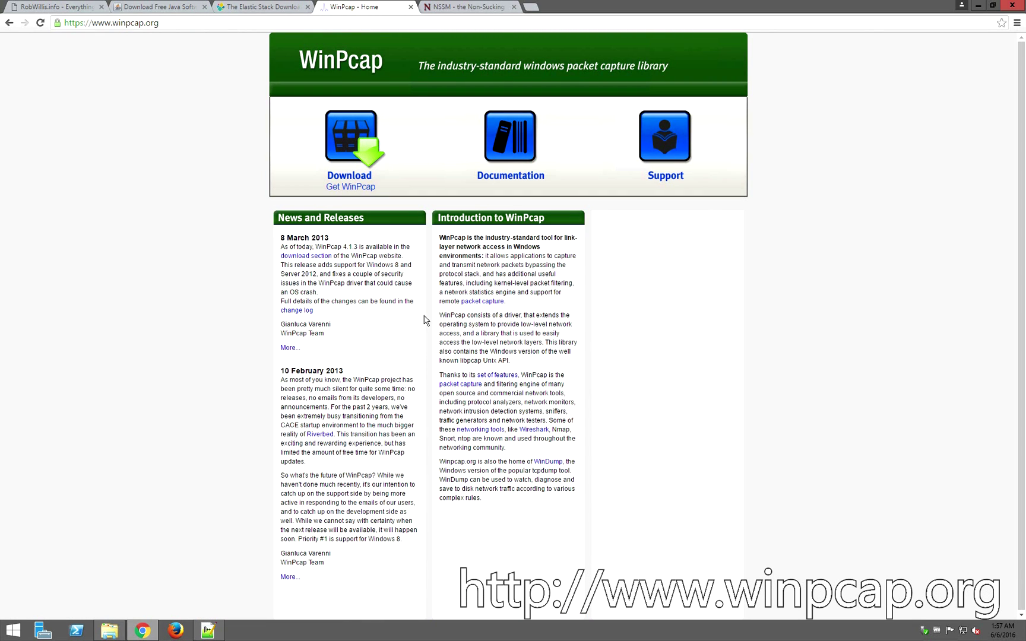
{"action": "left_click", "coordinate": [490, 9]}
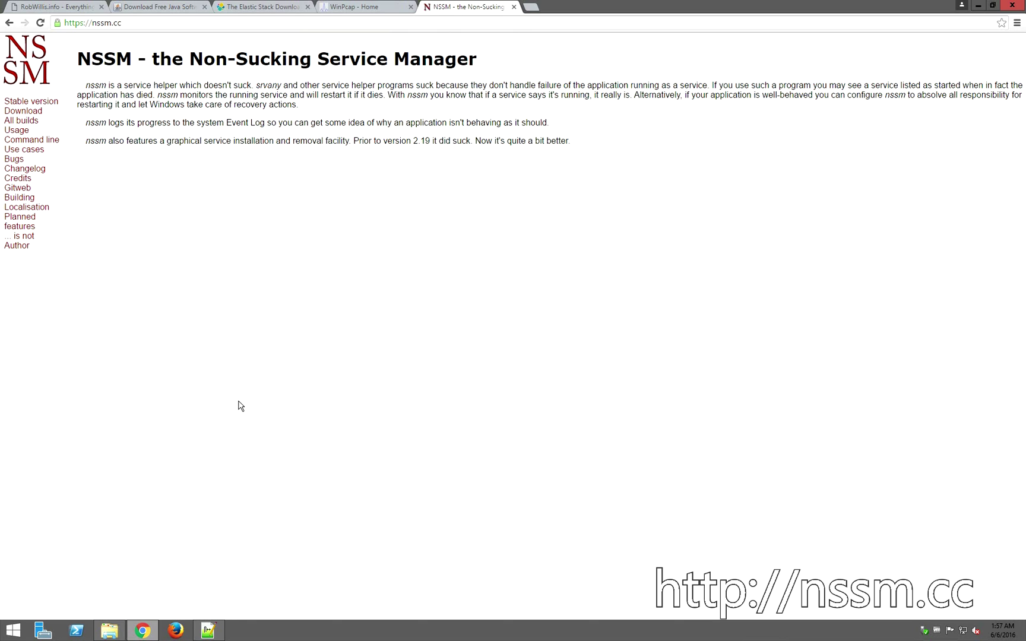
Switch to File Explorer and examine the ELK-Stack folder's installers and its elasticsearch, filebeat and kibana subfolders.
{"action": "left_click", "coordinate": [120, 637]}
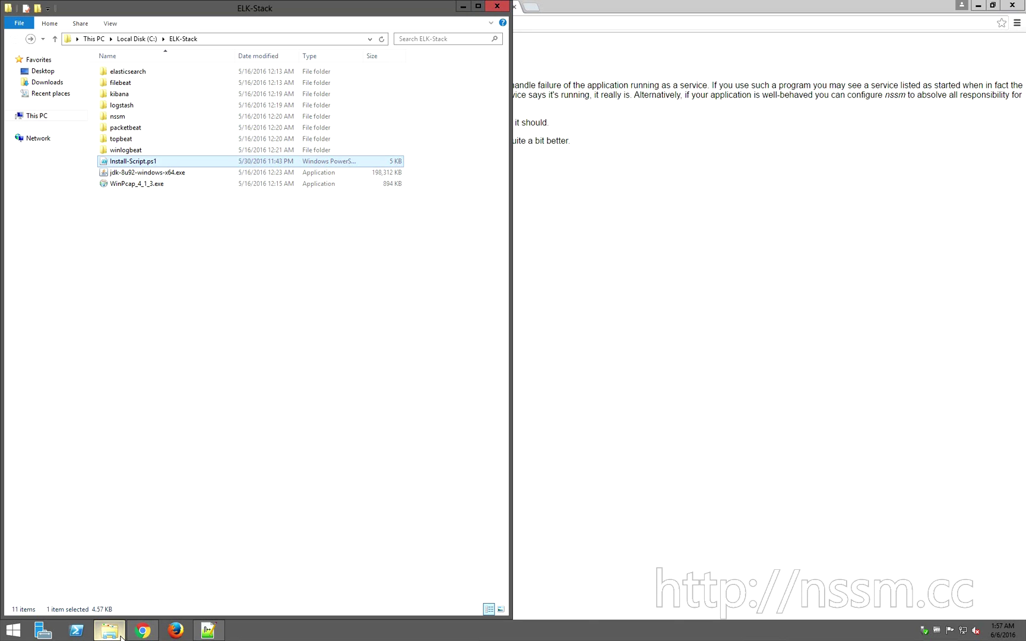
{"action": "left_click", "coordinate": [147, 174]}
{"action": "left_click", "coordinate": [146, 184]}
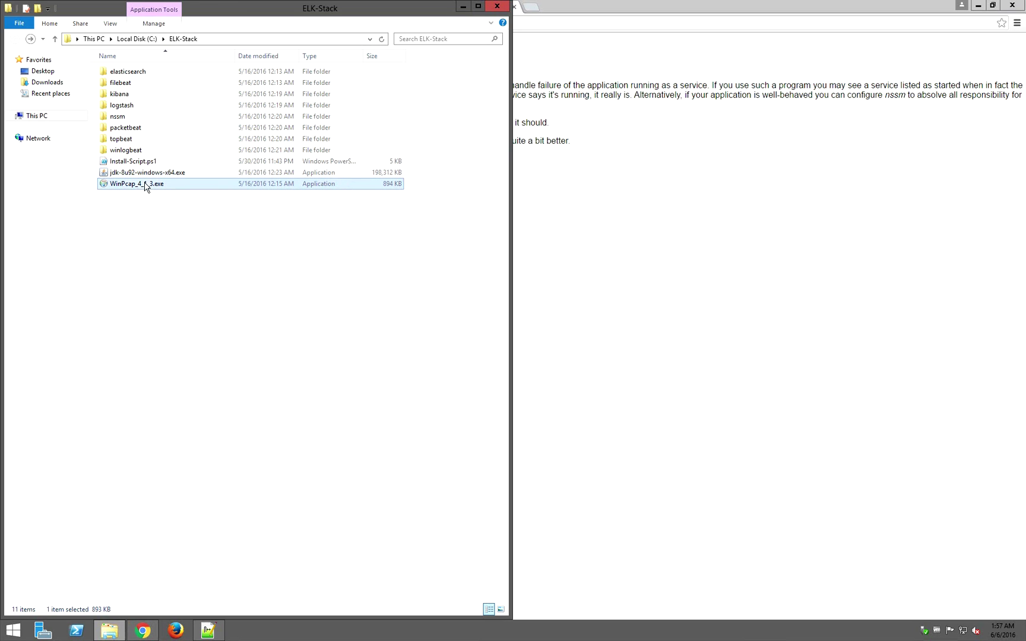
{"action": "left_click", "coordinate": [122, 72]}
{"action": "double_click", "coordinate": [121, 73]}
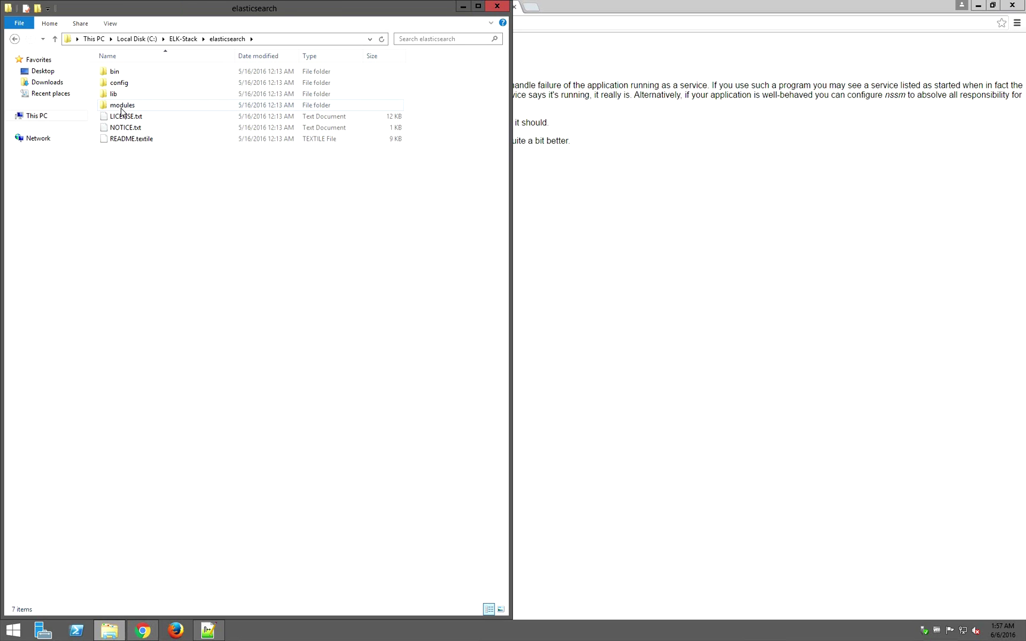
{"action": "key", "text": "BackSpace"}
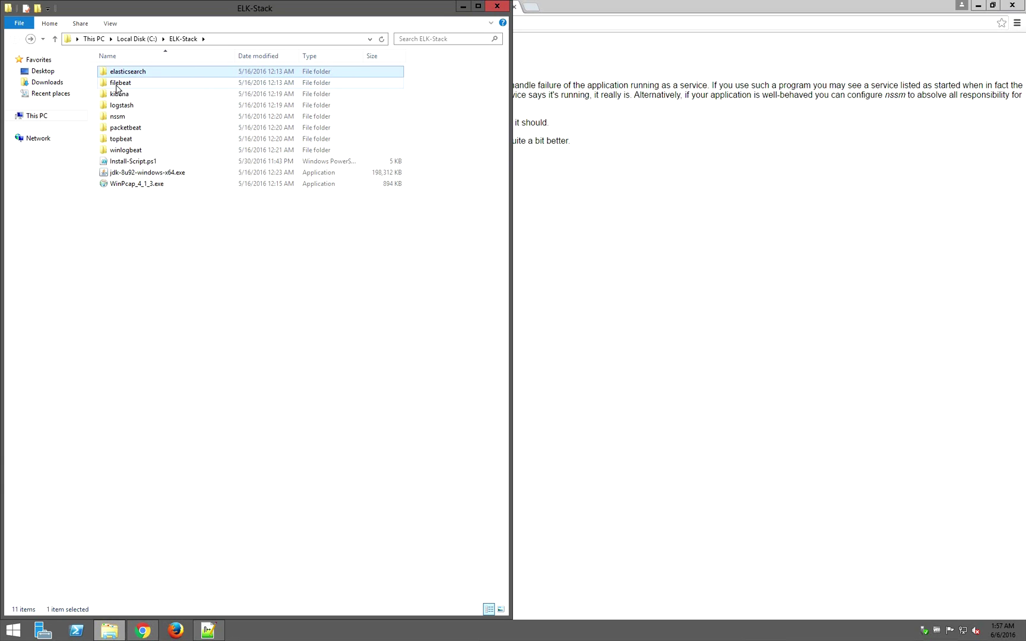
{"action": "double_click", "coordinate": [117, 85]}
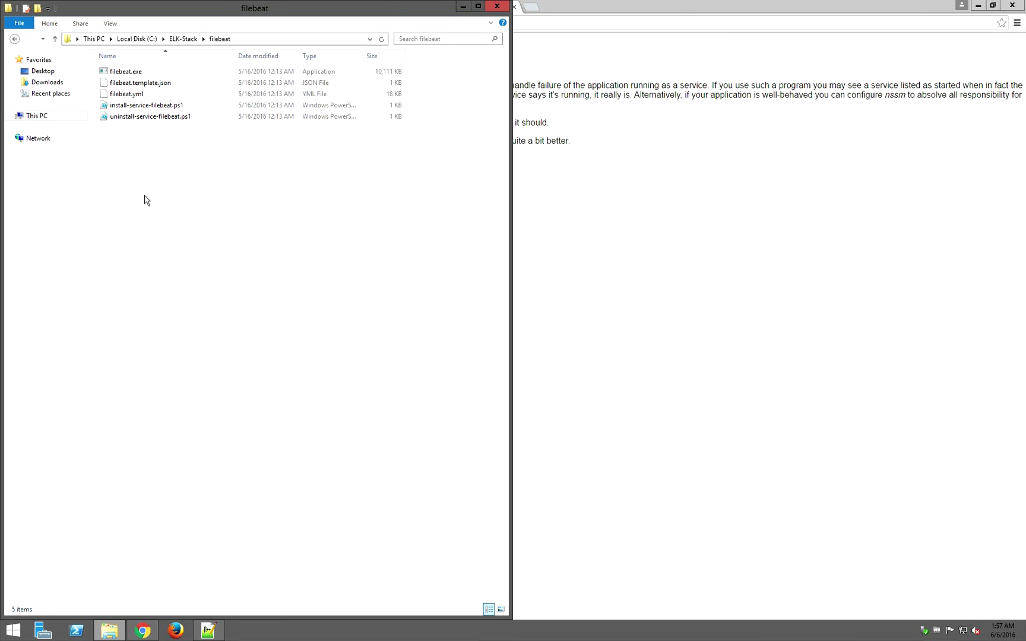
{"action": "key", "text": "BackSpace"}
{"action": "double_click", "coordinate": [123, 95]}
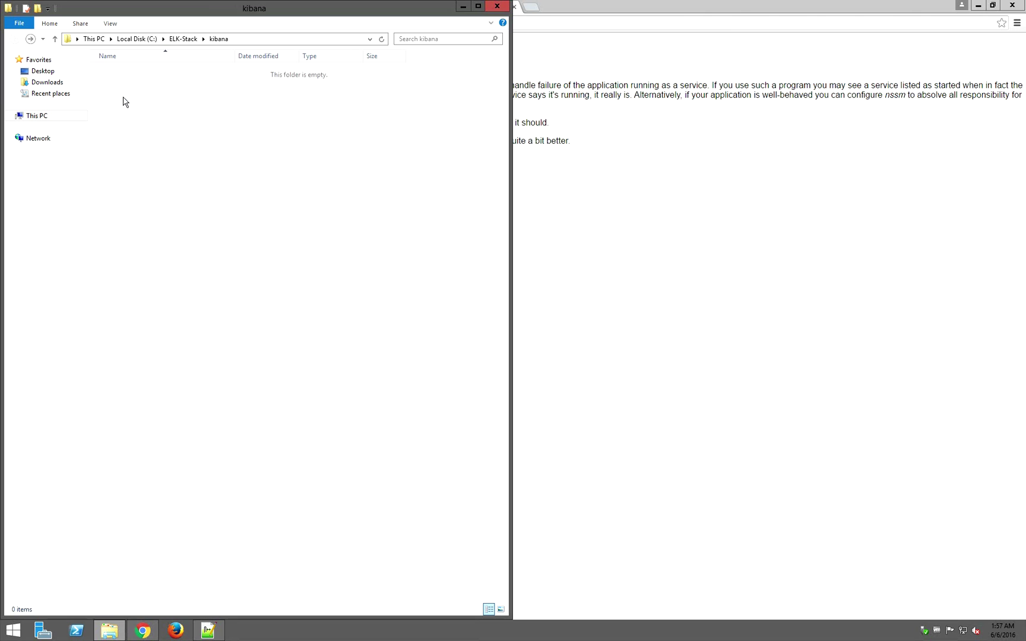
{"action": "key", "text": "BackSpace"}
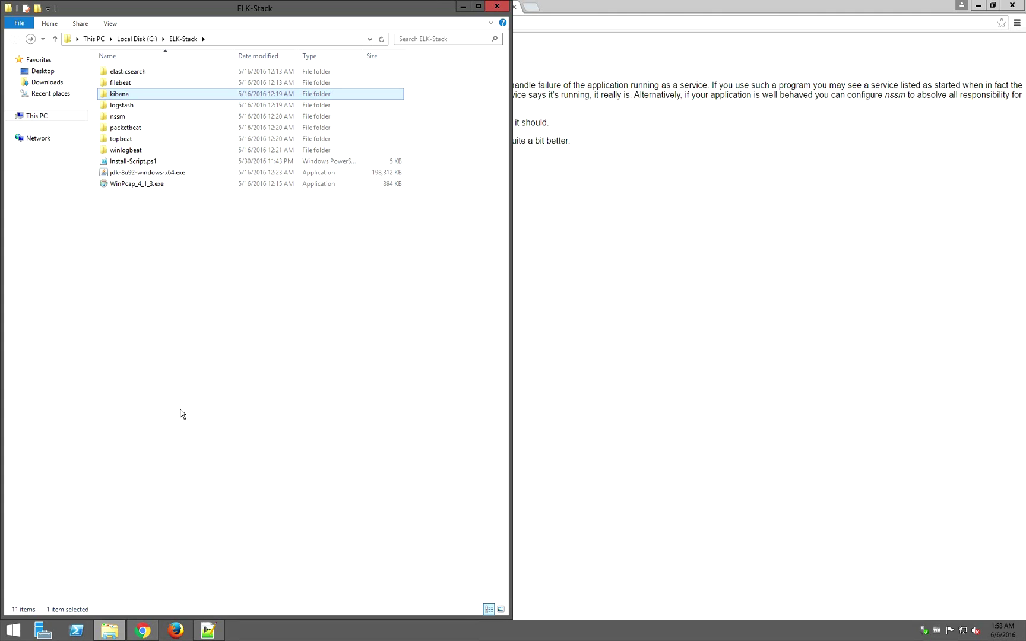
Review the Elasticsearch service install and service manager commands of Install-Script.ps1 in Notepad++, then return to the ELK-Stack folder.
{"action": "left_click", "coordinate": [148, 162]}
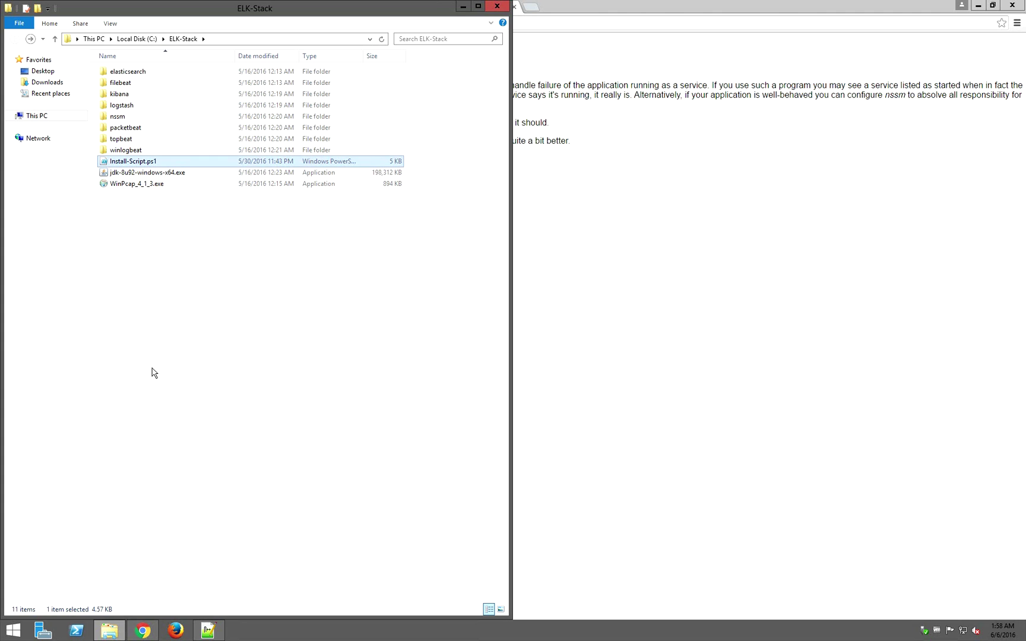
{"action": "left_click", "coordinate": [208, 628]}
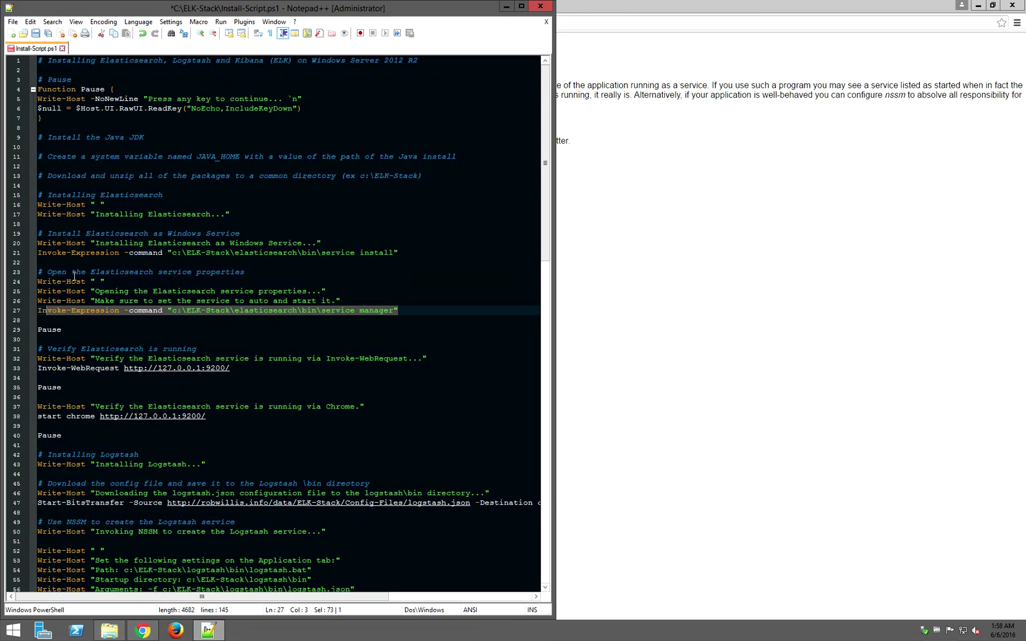
{"action": "left_click_drag", "start_coordinate": [402, 255], "coordinate": [40, 255]}
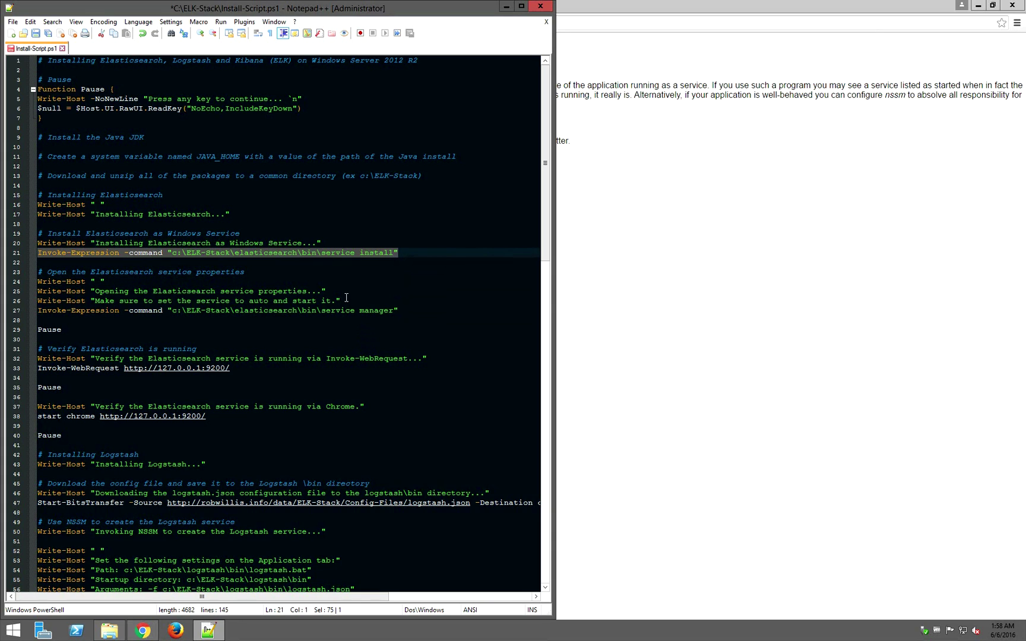
{"action": "left_click_drag", "start_coordinate": [399, 310], "coordinate": [172, 310]}
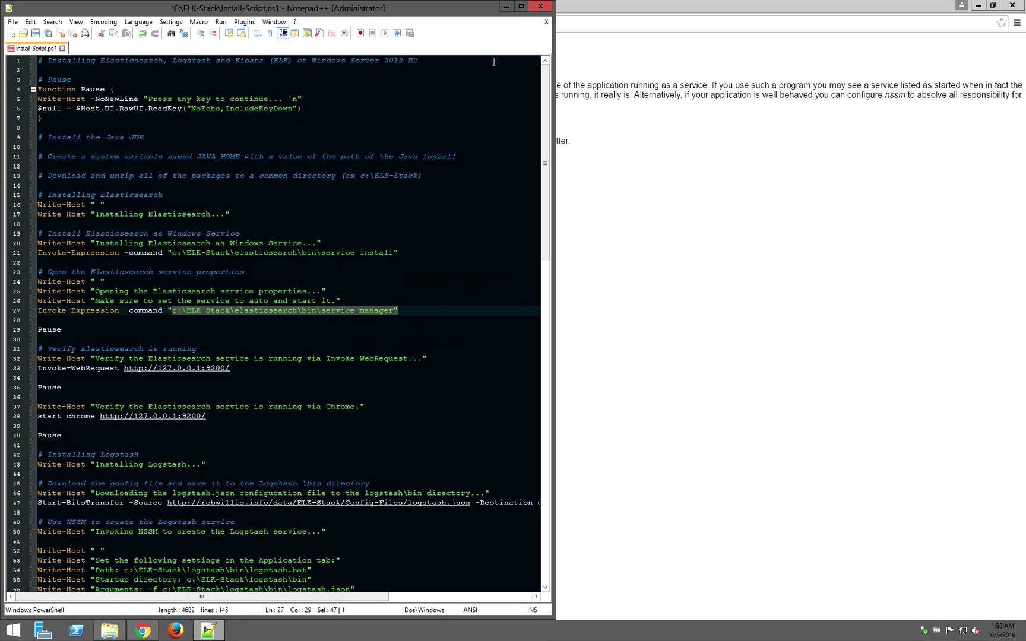
{"action": "left_click", "coordinate": [507, 7]}
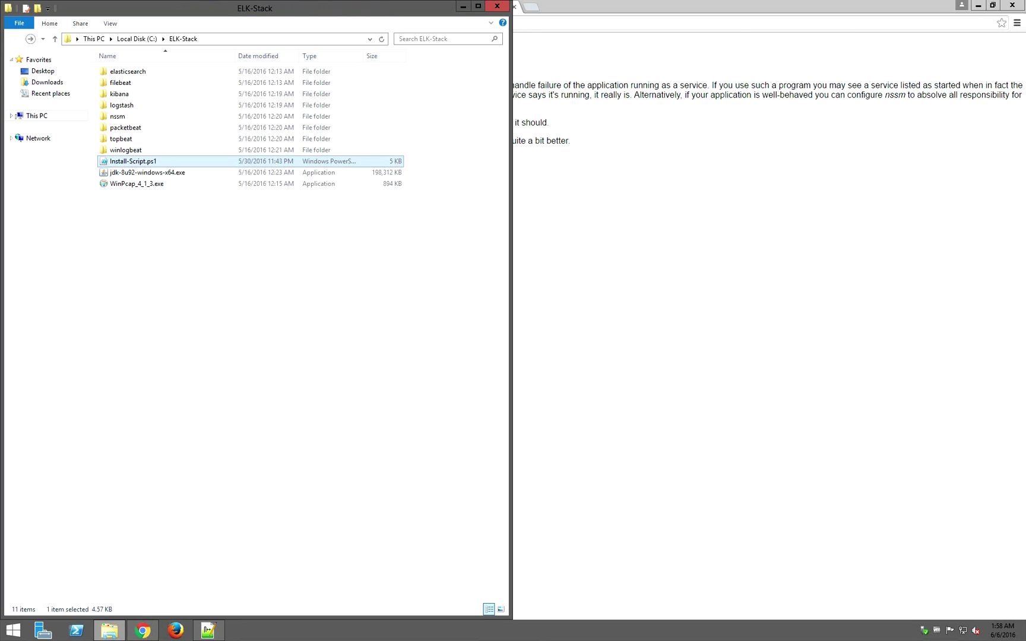
{"action": "left_click", "coordinate": [304, 437]}
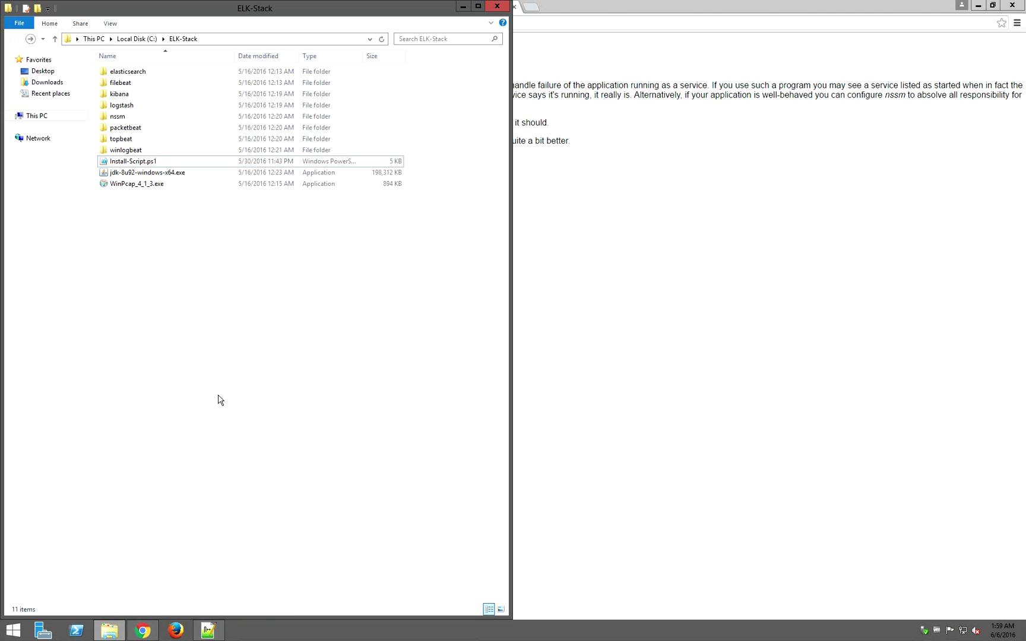
Run jdk-8u92-windows-x64.exe and start installing the JDK with its default features to C:\Program Files\Java\jdk1.8.0_92\.
{"action": "double_click", "coordinate": [177, 173]}
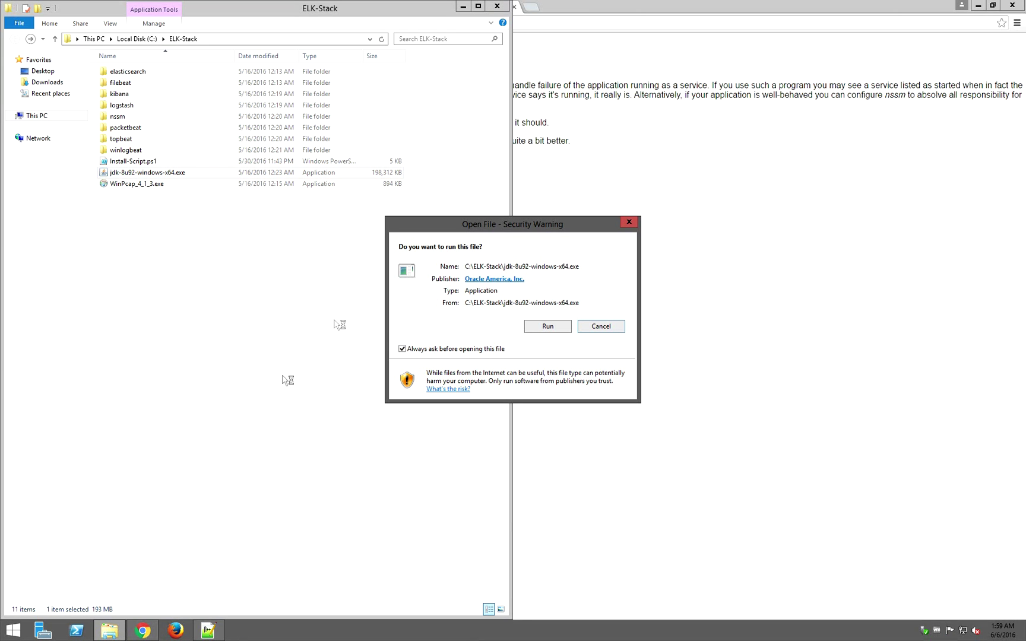
{"action": "left_click", "coordinate": [547, 327]}
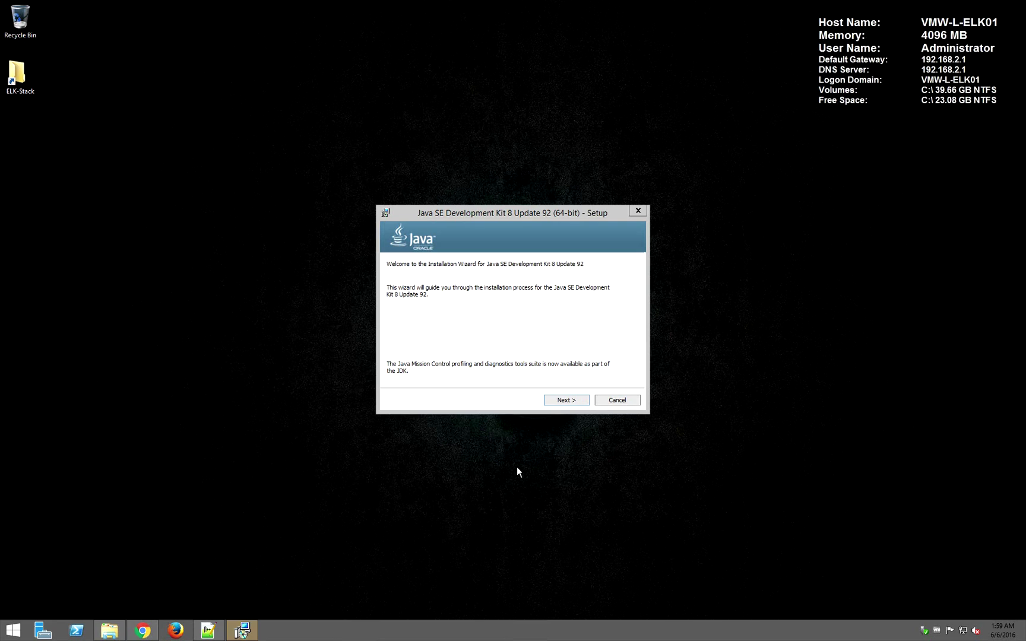
{"action": "left_click", "coordinate": [576, 404]}
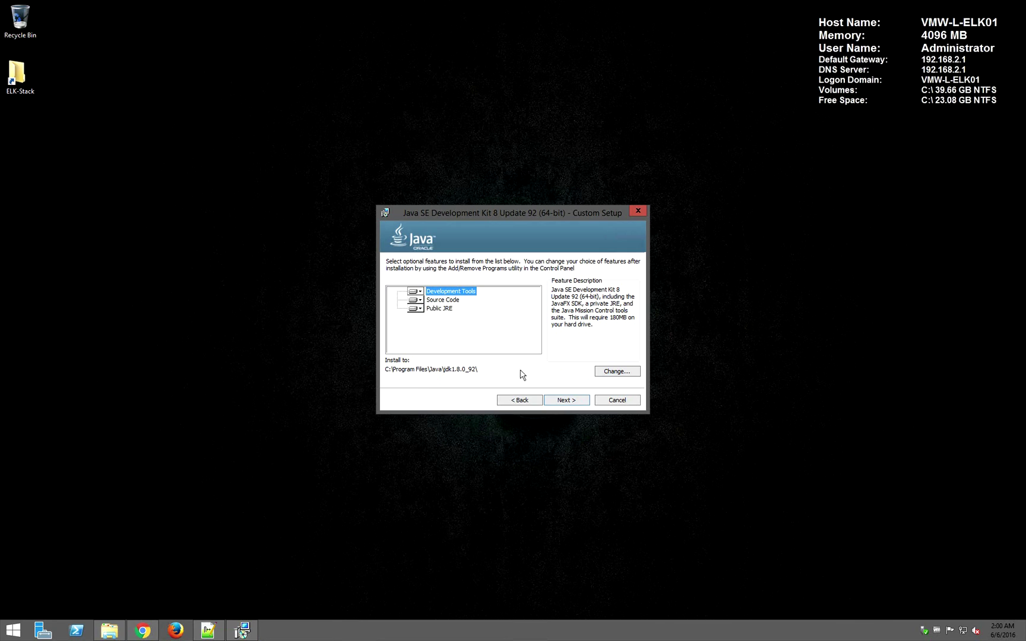
{"action": "left_click", "coordinate": [623, 374]}
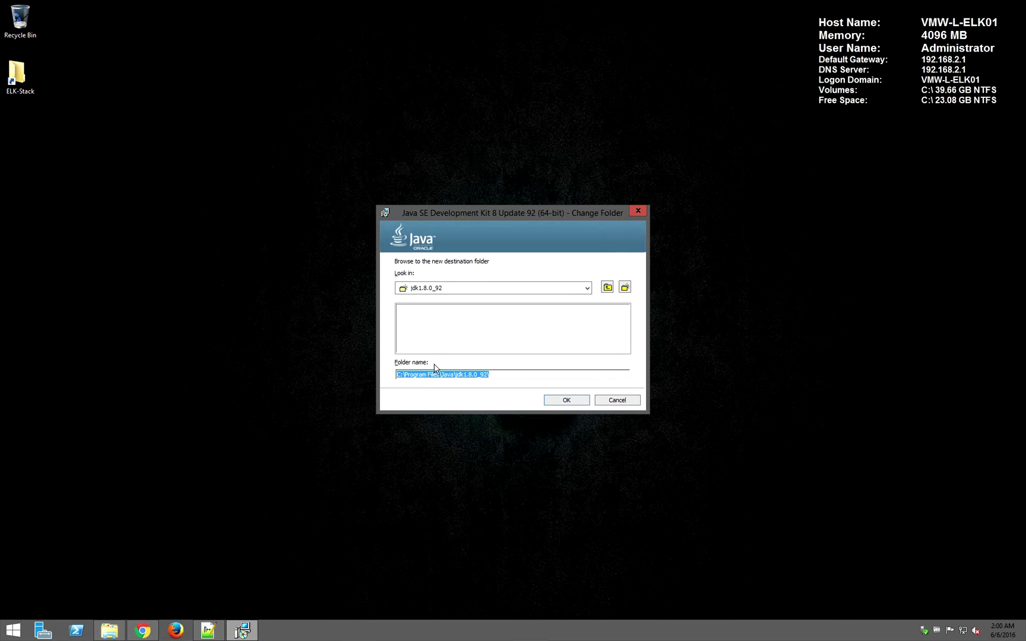
{"action": "left_click", "coordinate": [612, 401]}
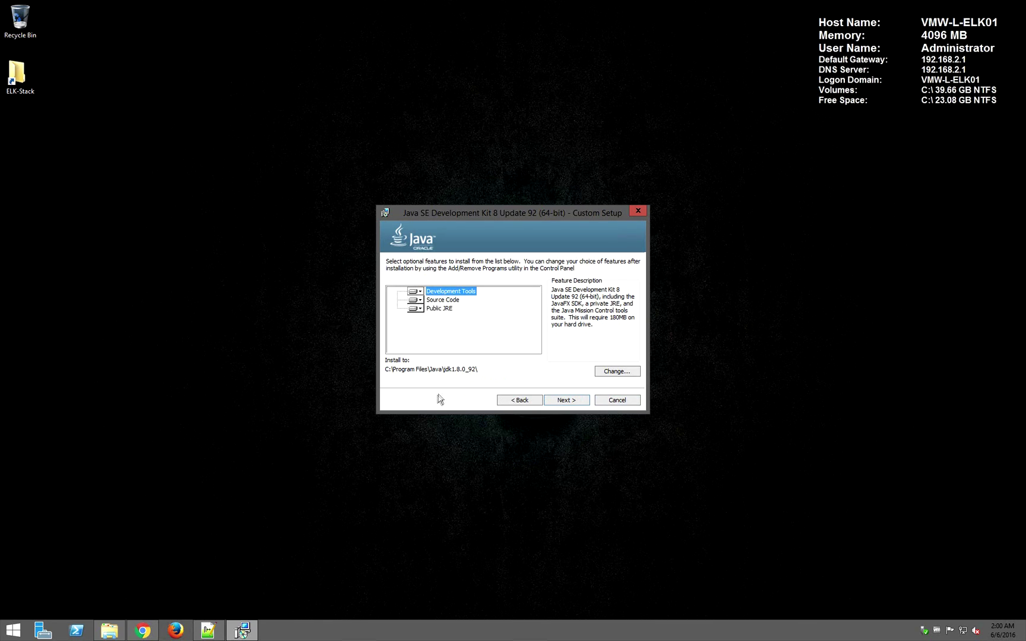
{"action": "left_click", "coordinate": [559, 401]}
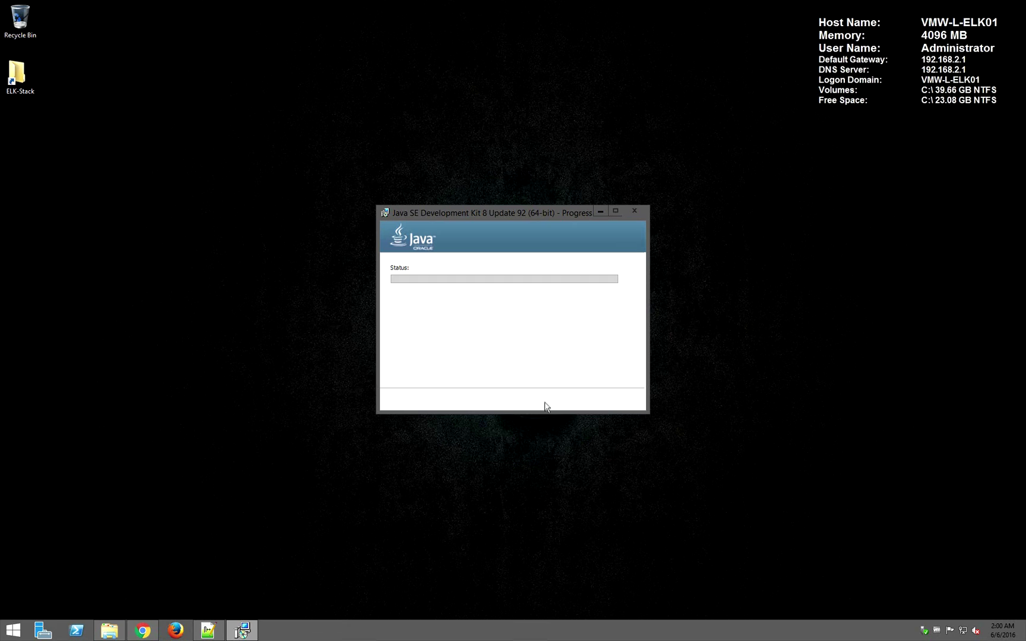
Open the Environment Variables dialog from the server's advanced system settings.
{"action": "mouse_move", "coordinate": [832, 1]}
{"action": "mouse_move", "coordinate": [1024, 3]}
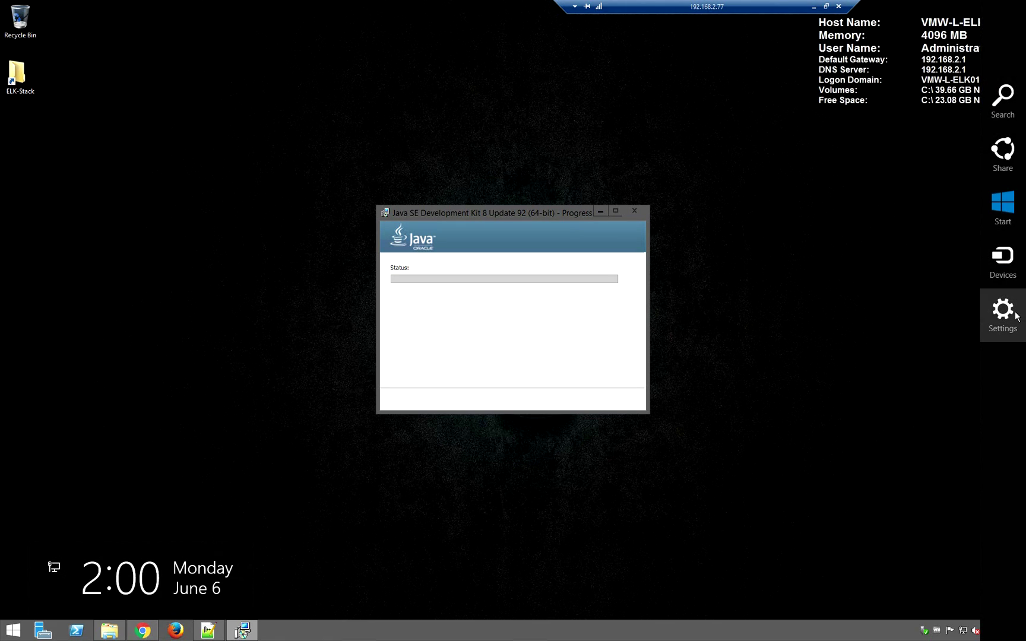
{"action": "left_click", "coordinate": [1017, 316]}
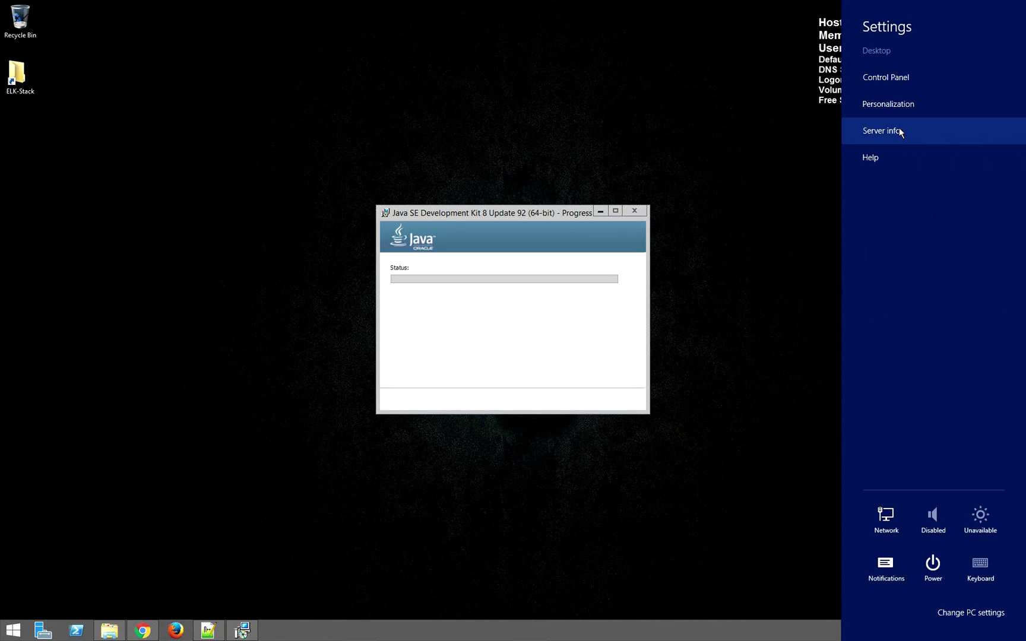
{"action": "left_click", "coordinate": [901, 132]}
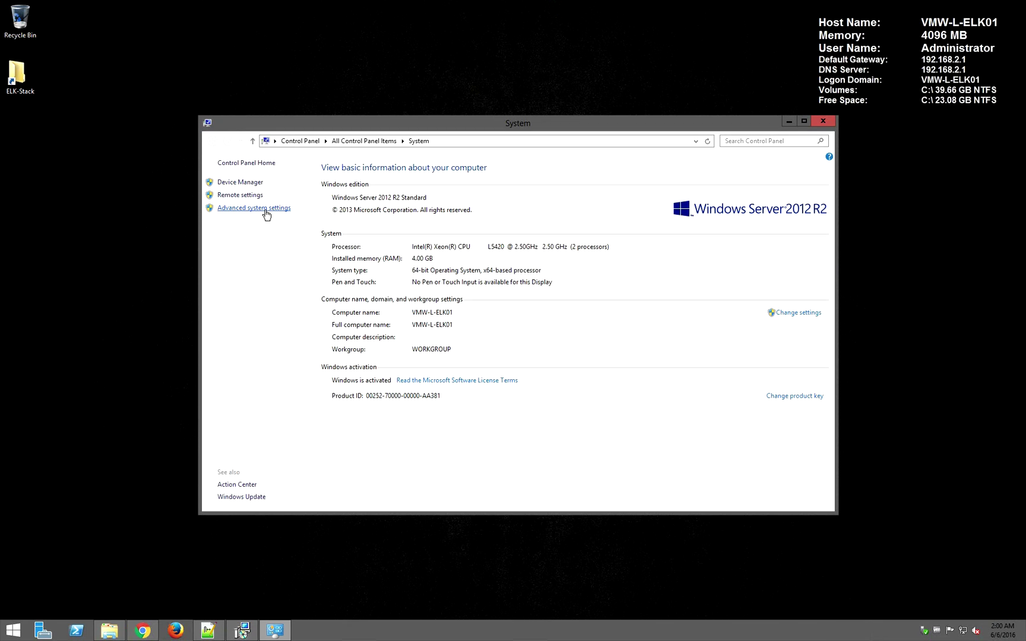
{"action": "left_click", "coordinate": [264, 209]}
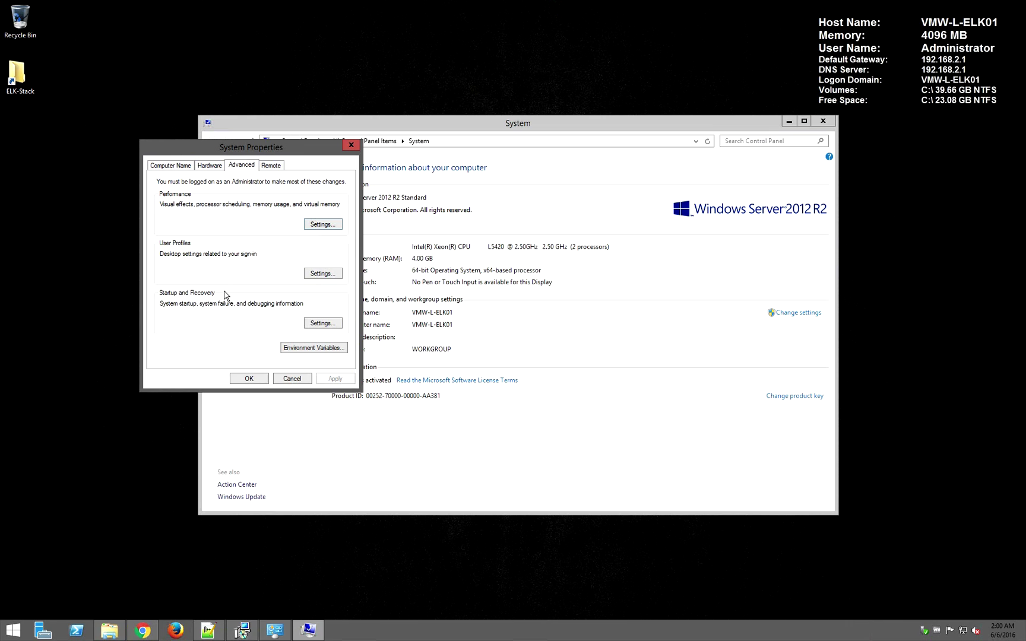
{"action": "left_click", "coordinate": [295, 350]}
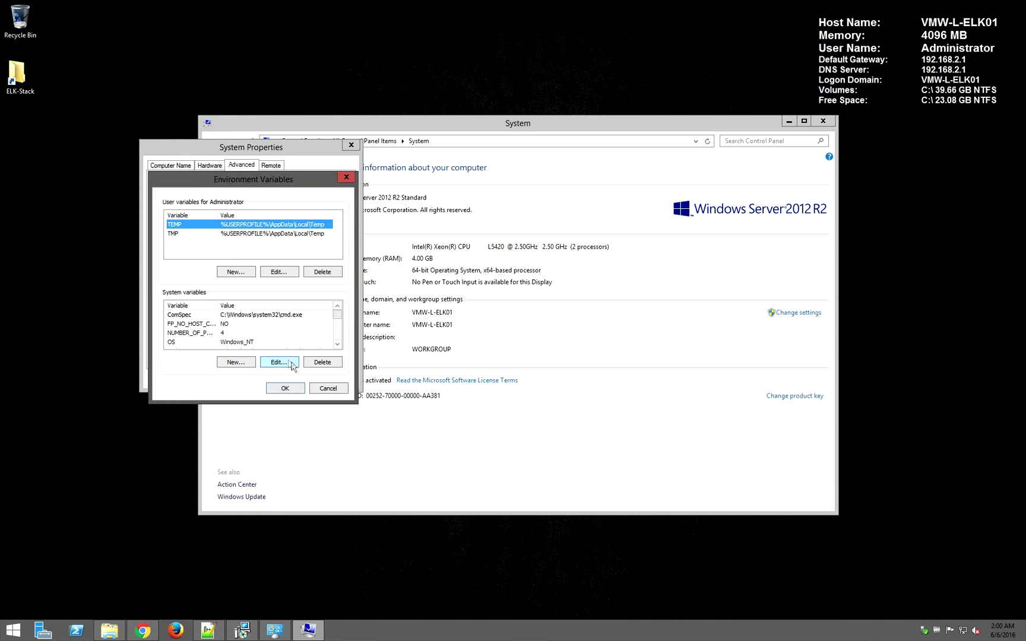
Create the system variable JAVA_HOME with the value C:\Program Files\Java\jdk1.8.0_92\ and close the system settings.
{"action": "left_click", "coordinate": [233, 364]}
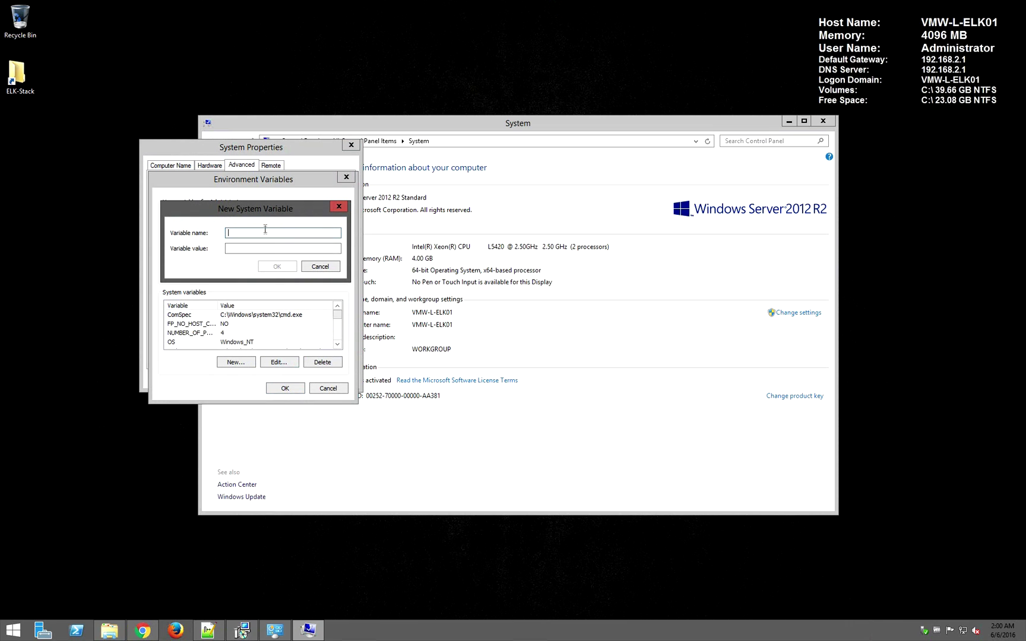
{"action": "type", "text": "JAVA_HOME"}
{"action": "key", "text": "Tab"}
{"action": "type", "text": "C:\\Program Files\\Java\\jdk1.8.0_92\\"}
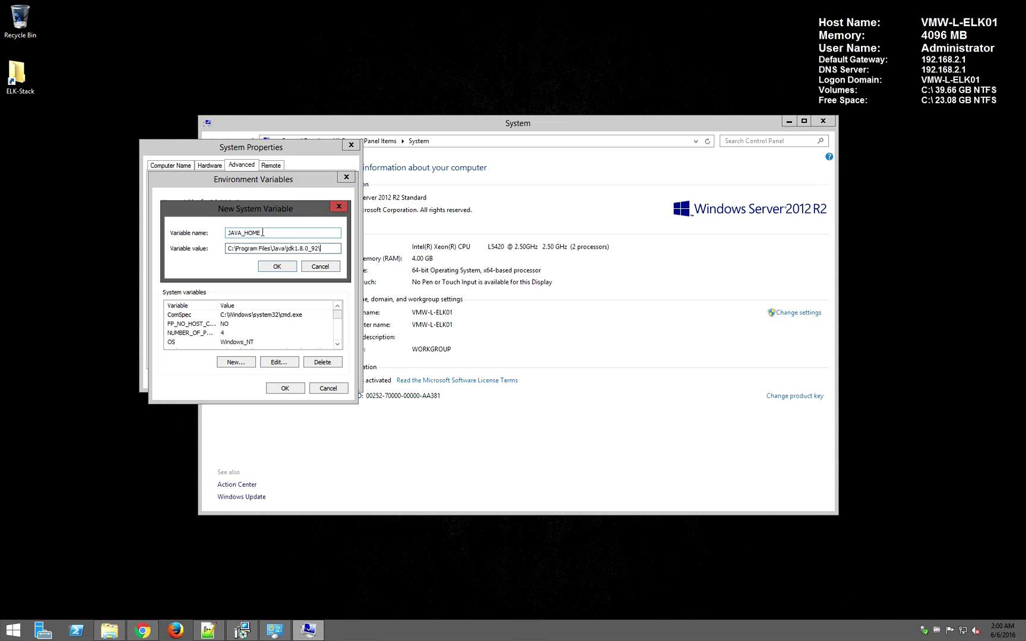
{"action": "left_click", "coordinate": [262, 271]}
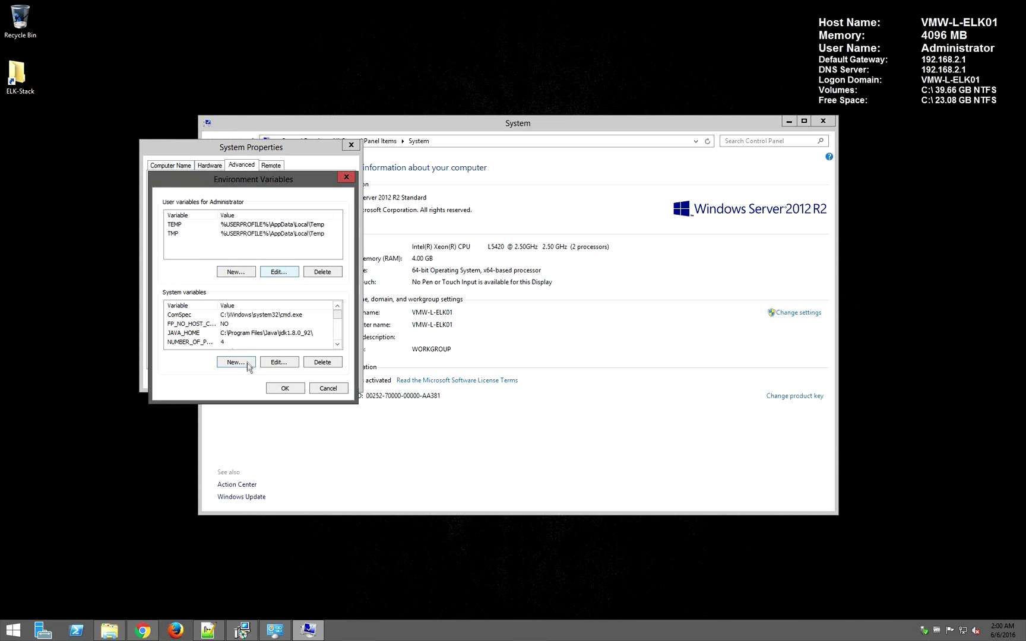
{"action": "left_click", "coordinate": [277, 393]}
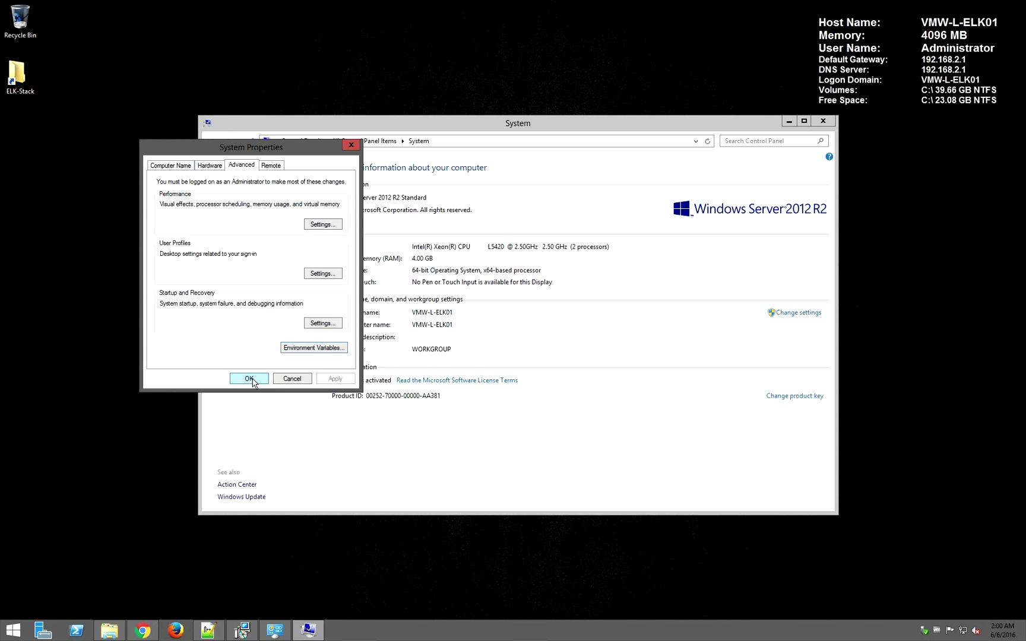
{"action": "left_click", "coordinate": [253, 381]}
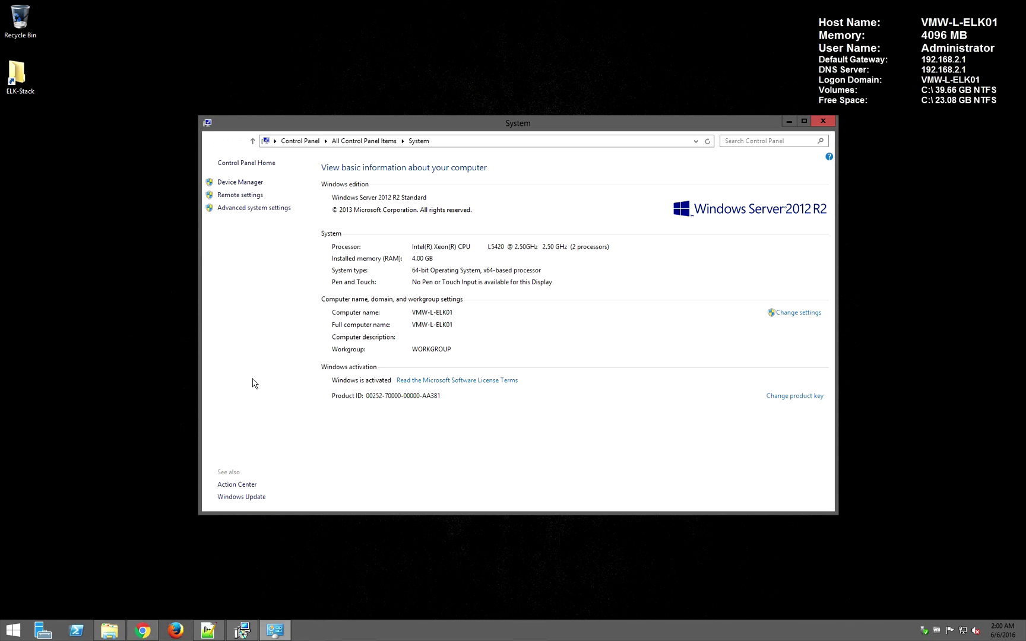
{"action": "left_click", "coordinate": [820, 120]}
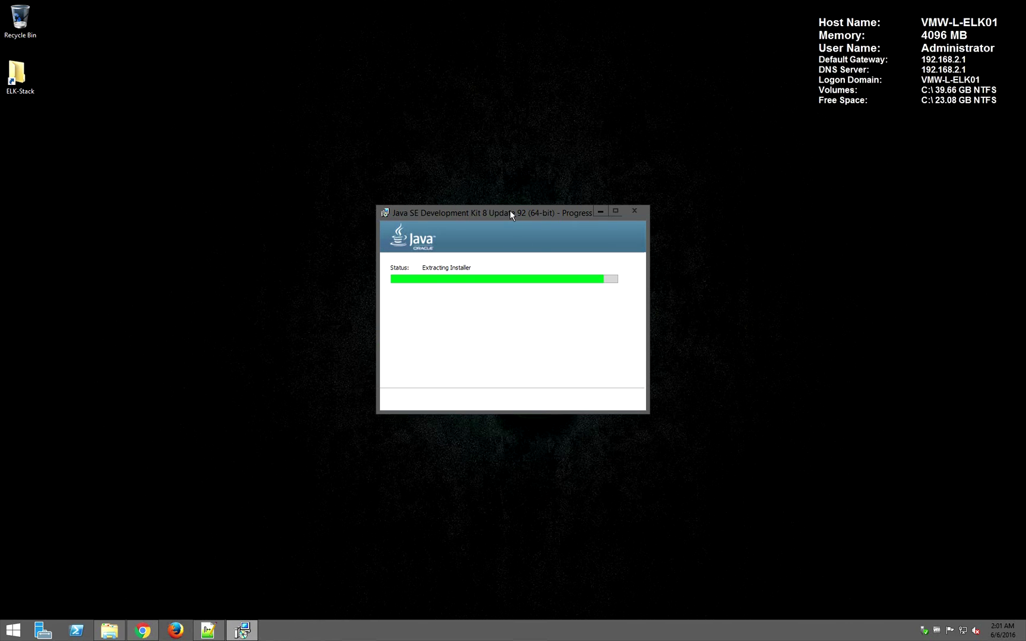
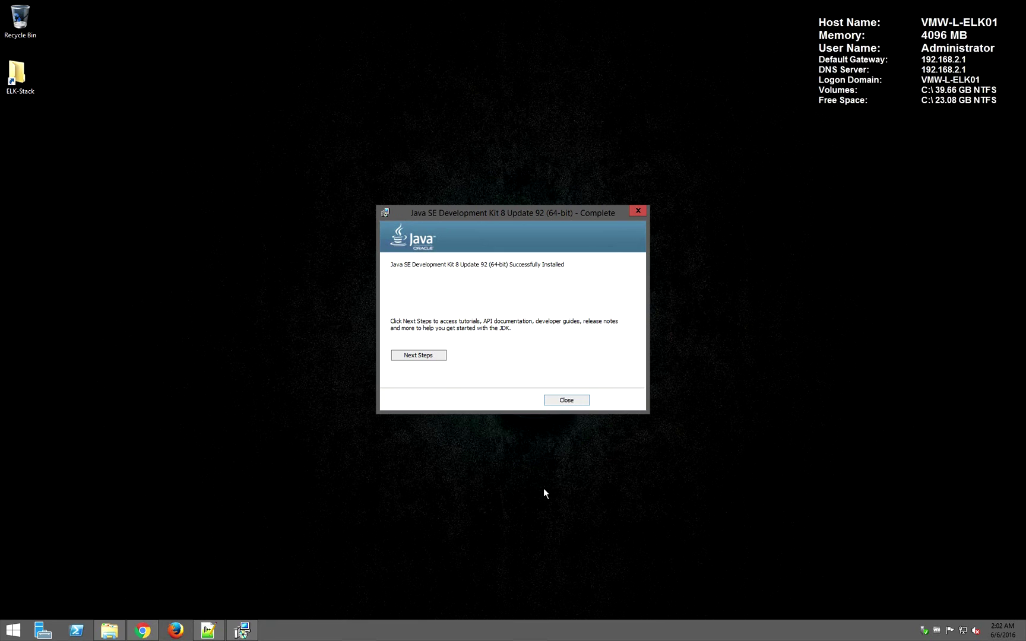
Close the completed JDK installer and review the Java, JAVA_HOME and package download prerequisites in Install-Script.ps1 in Notepad++.
{"action": "left_click", "coordinate": [569, 400]}
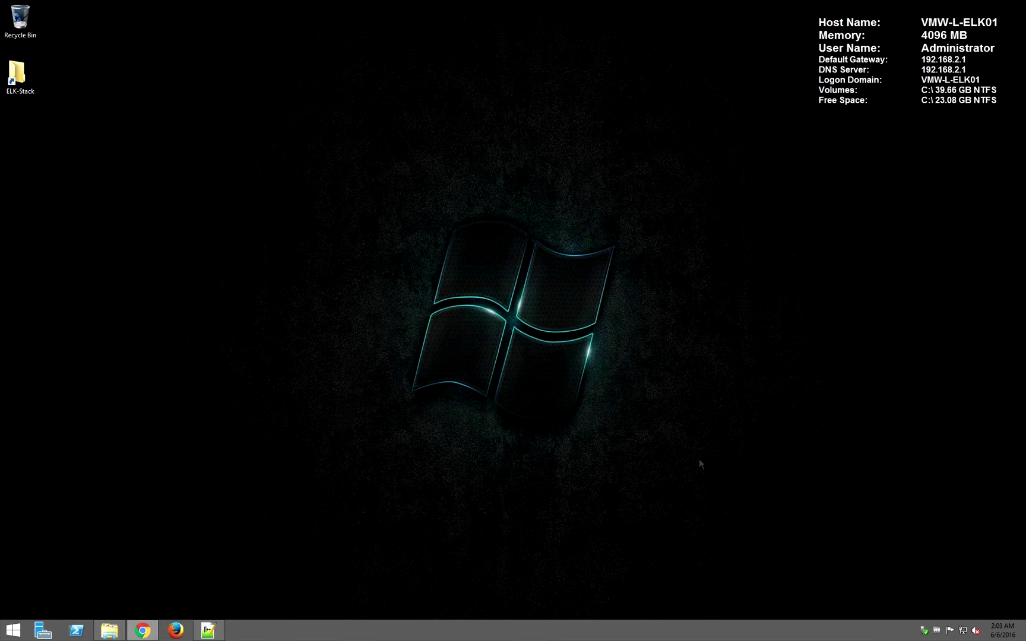
{"action": "left_click", "coordinate": [121, 632]}
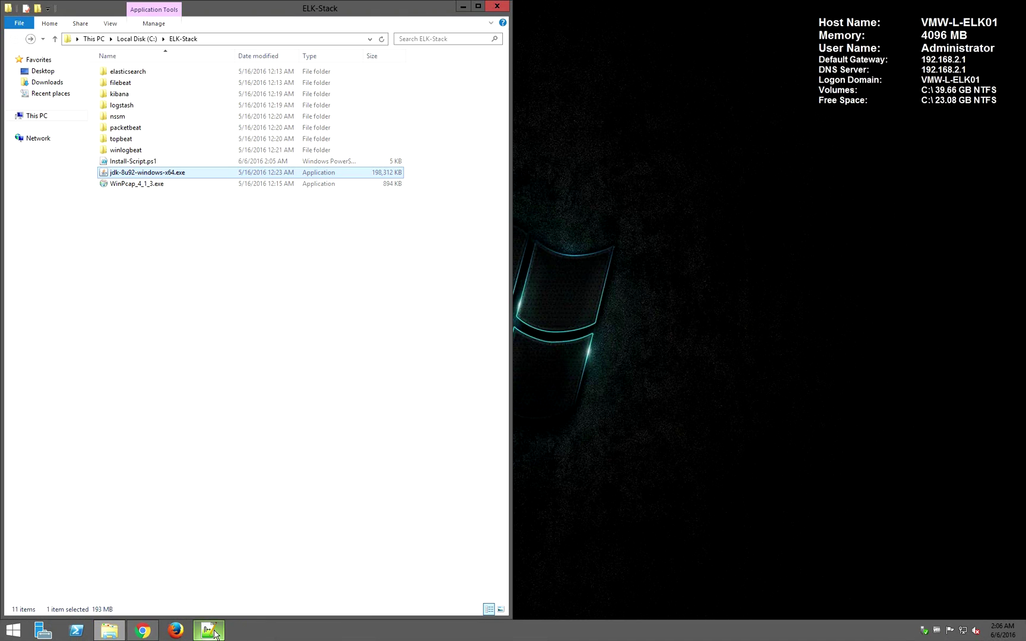
{"action": "left_click", "coordinate": [208, 631]}
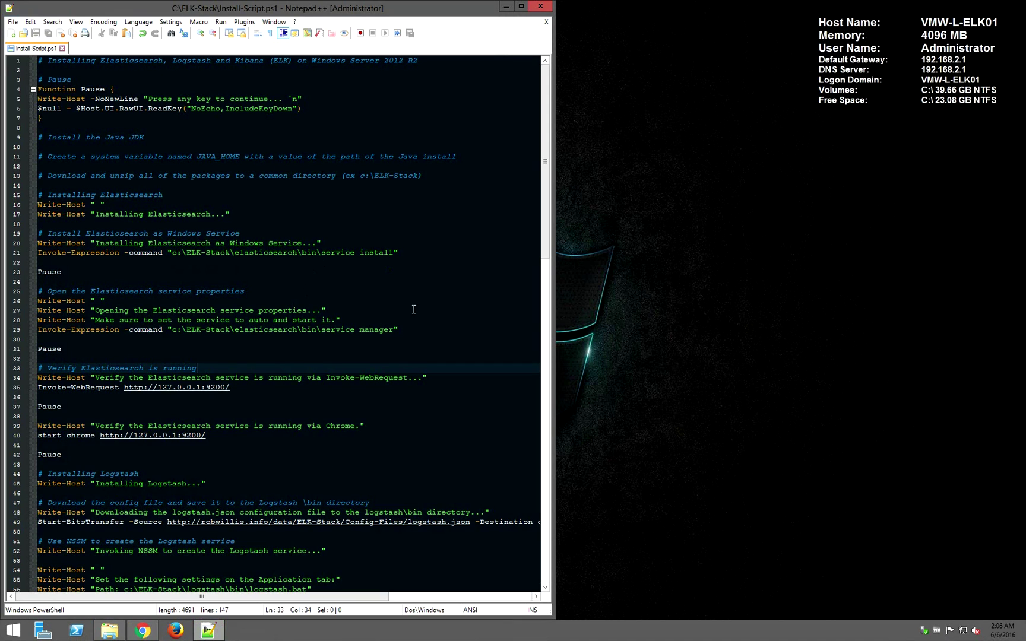
{"action": "left_click_drag", "start_coordinate": [55, 138], "coordinate": [199, 140]}
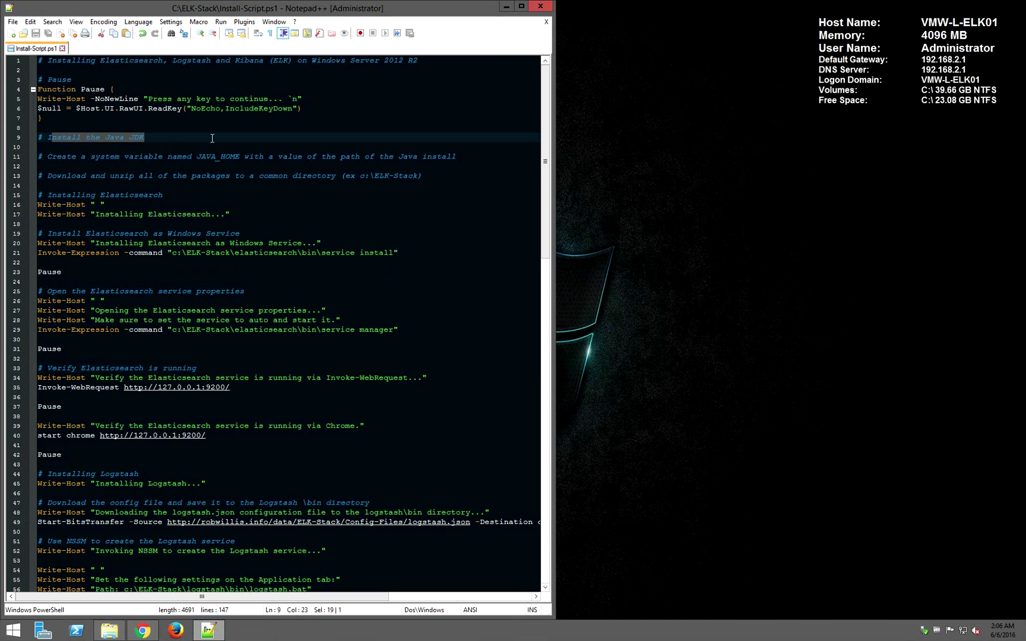
{"action": "left_click_drag", "start_coordinate": [46, 157], "coordinate": [467, 157]}
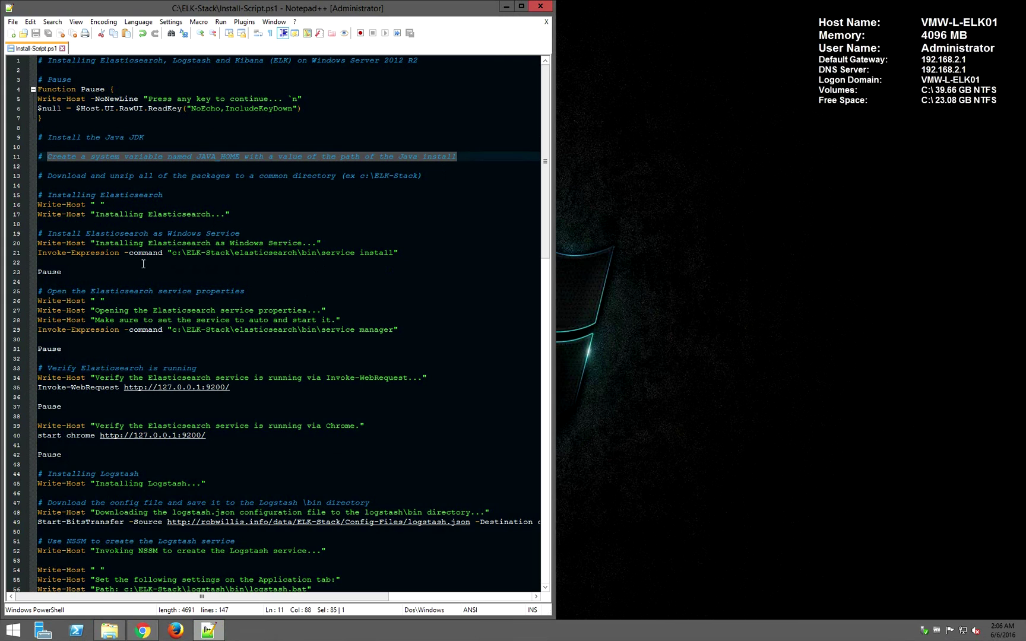
{"action": "left_click", "coordinate": [142, 176]}
{"action": "left_click_drag", "start_coordinate": [43, 176], "coordinate": [415, 184]}
{"action": "left_click", "coordinate": [415, 183]}
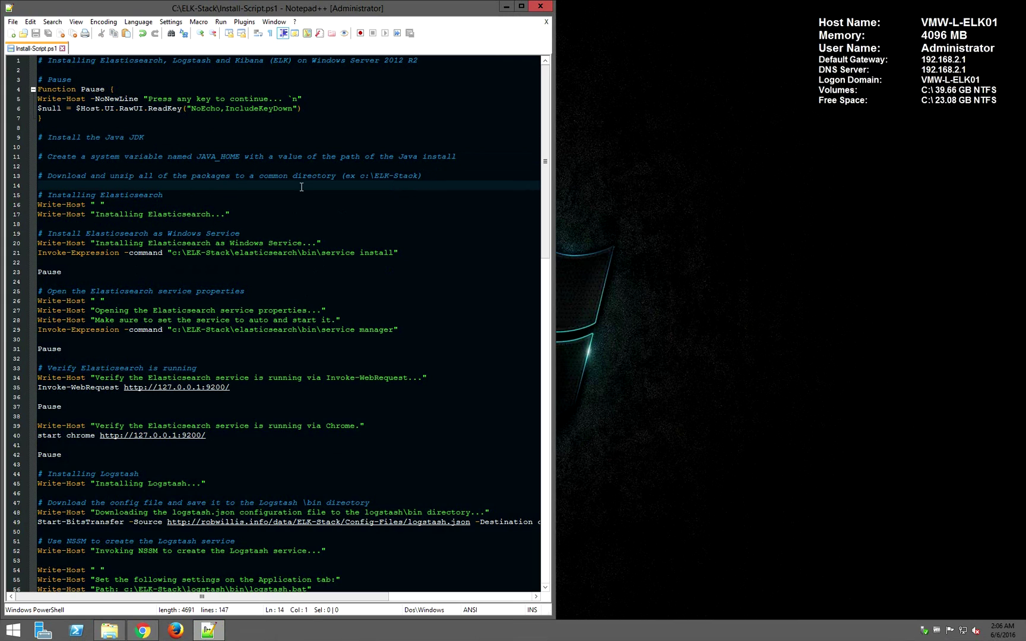
Check the C:\ELK-Stack folder path in File Explorer, then examine the Elasticsearch service install command in Install-Script.ps1.
{"action": "left_click", "coordinate": [110, 631]}
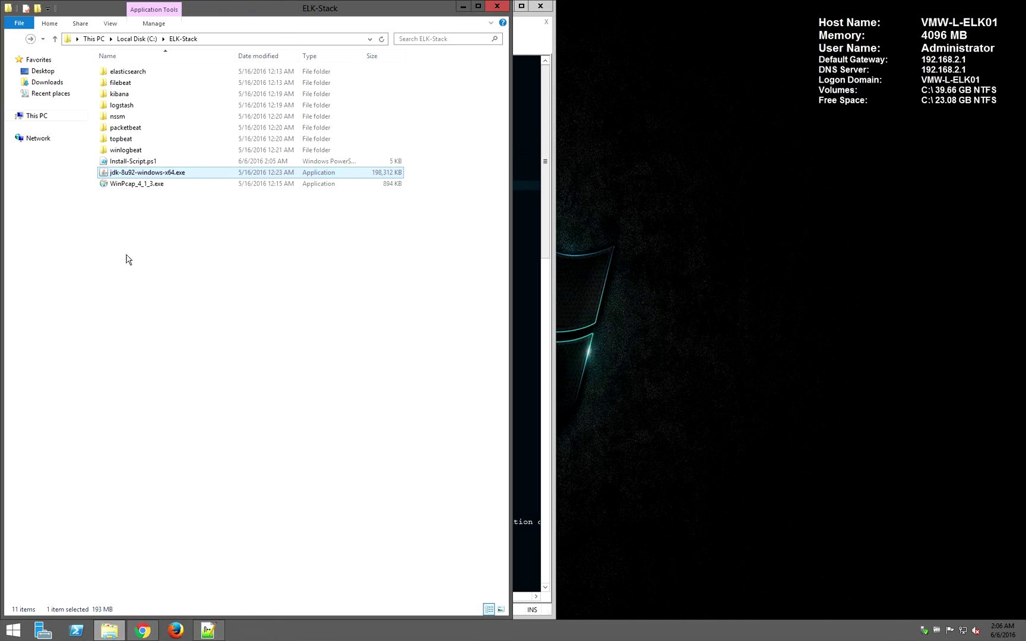
{"action": "left_click", "coordinate": [283, 39]}
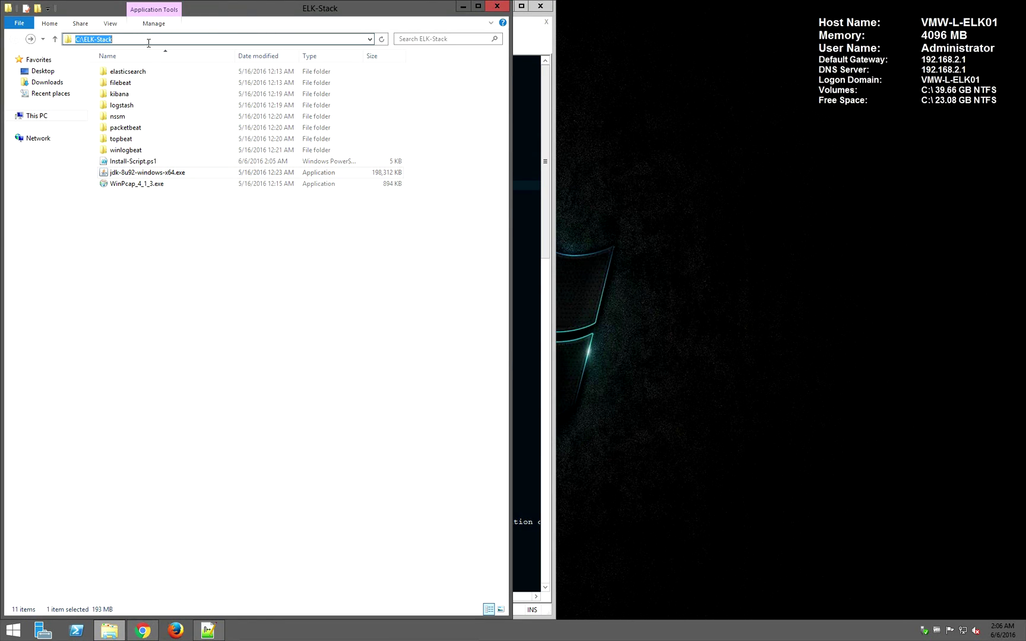
{"action": "left_click", "coordinate": [273, 346]}
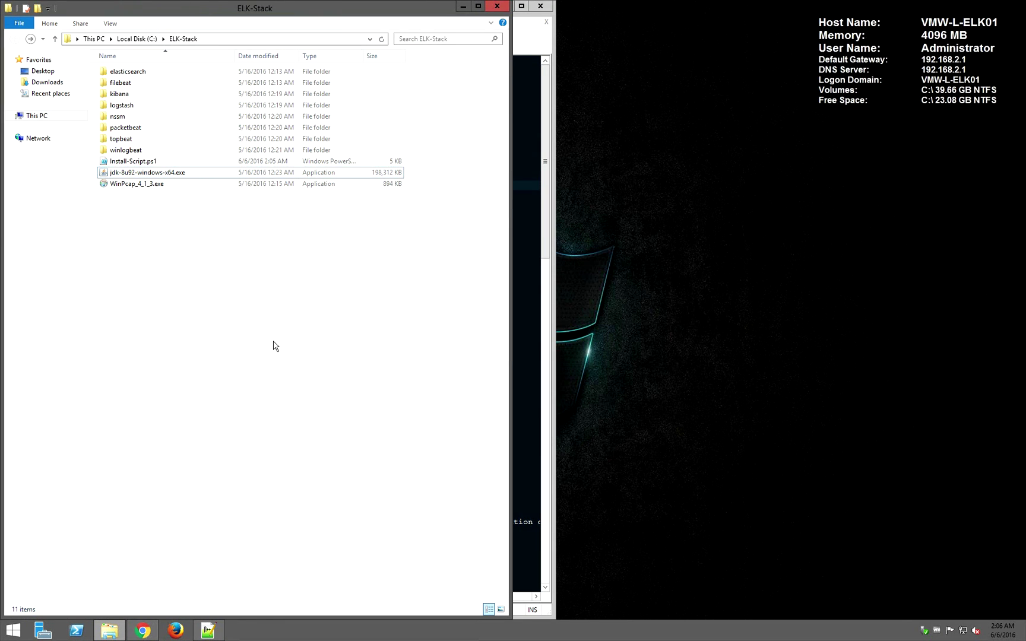
{"action": "left_click", "coordinate": [219, 632]}
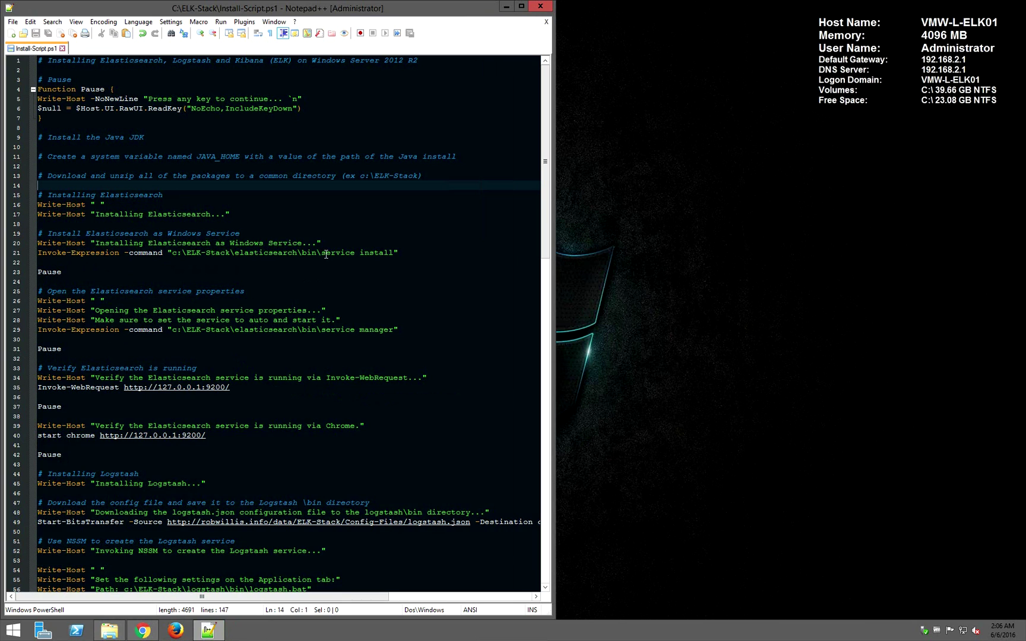
{"action": "left_click_drag", "start_coordinate": [172, 254], "coordinate": [393, 253]}
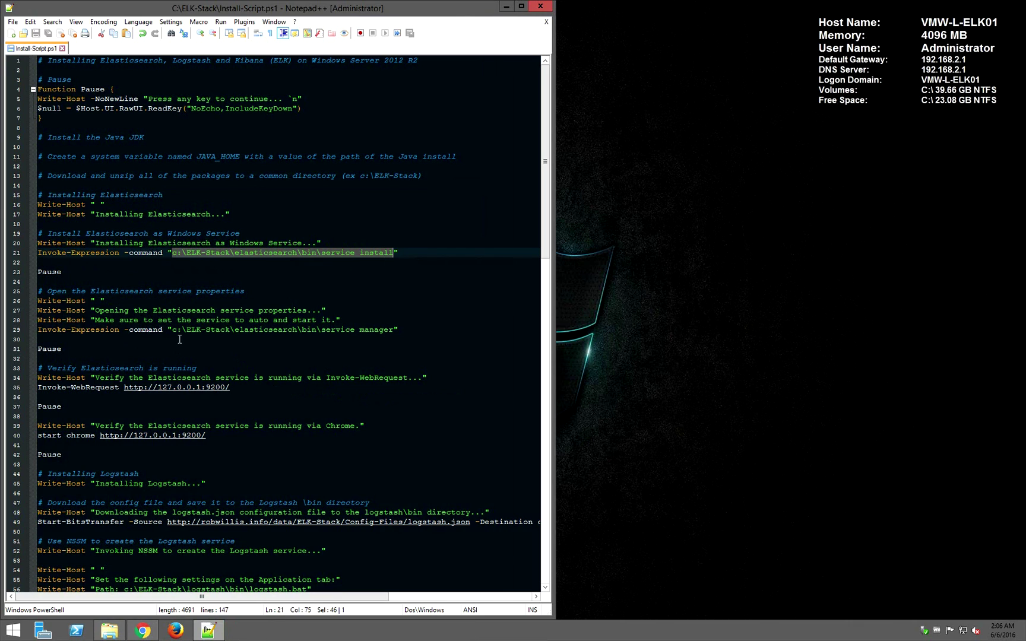
Open Windows PowerShell beside the script source and insert the path C:\ELK-Stack\Install-Script.ps1 at its prompt.
{"action": "left_click", "coordinate": [75, 631]}
{"action": "left_click_drag", "start_coordinate": [173, 13], "coordinate": [1024, 107]}
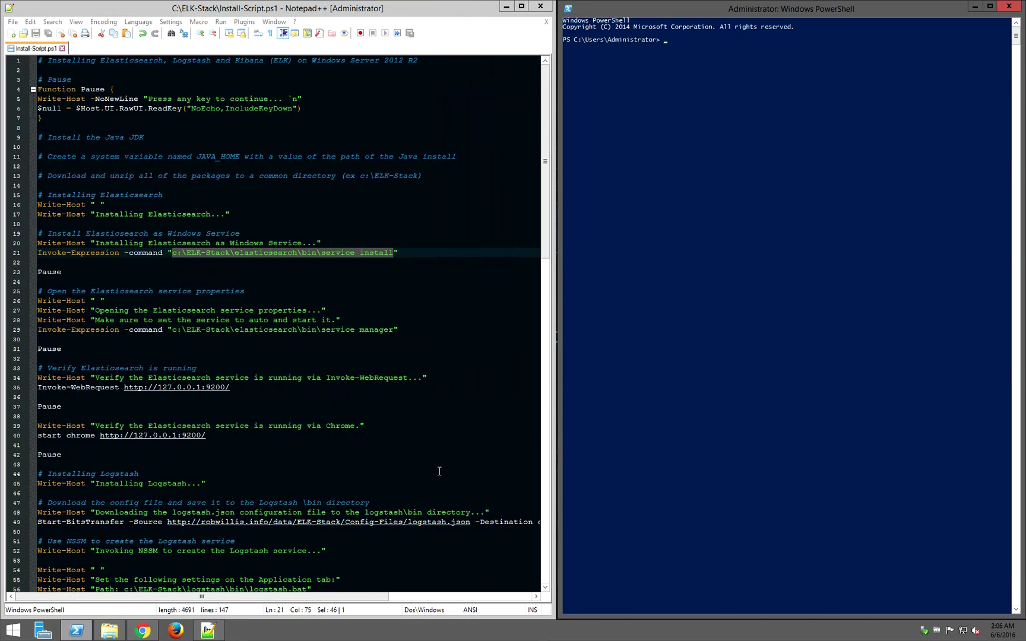
{"action": "left_click", "coordinate": [99, 633]}
{"action": "left_click_drag", "start_coordinate": [137, 163], "coordinate": [744, 163]}
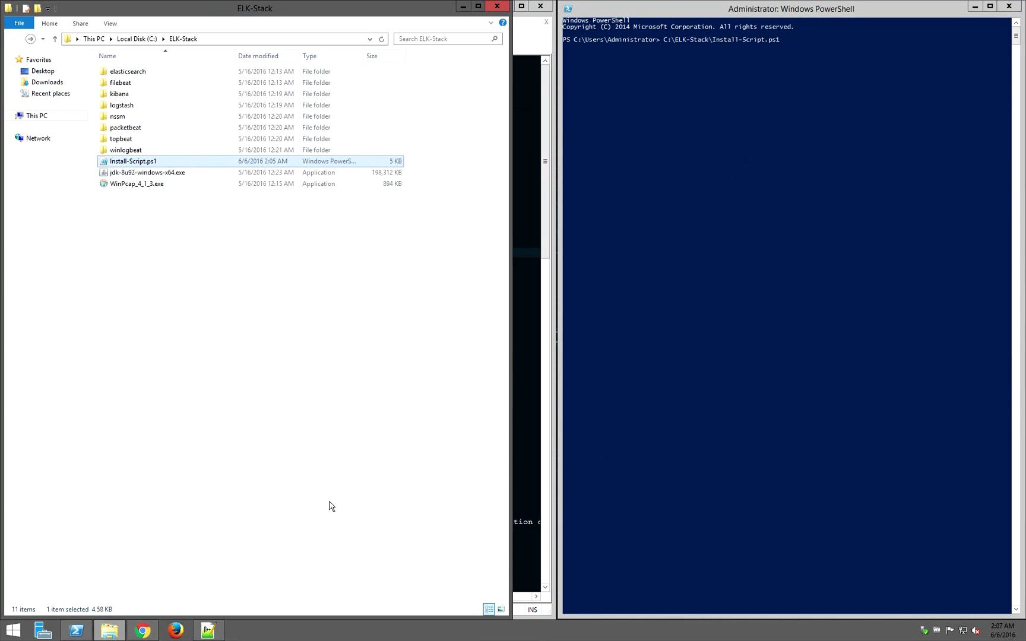
Bring the script source back into view and run Install-Script.ps1 in PowerShell to install Elasticsearch as a Windows service.
{"action": "left_click", "coordinate": [207, 631]}
{"action": "left_click", "coordinate": [755, 319]}
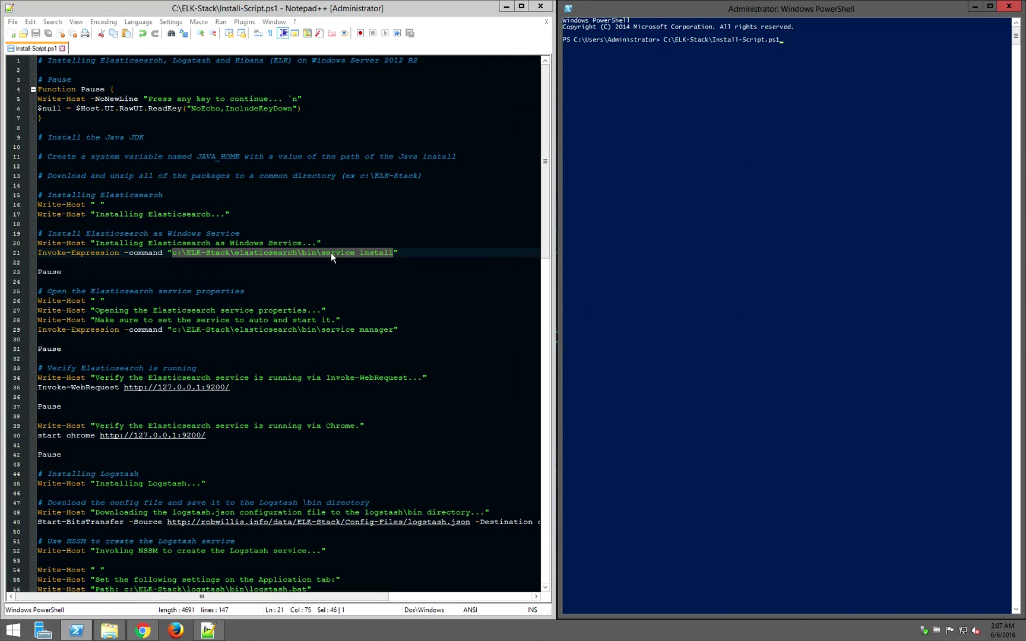
{"action": "left_click", "coordinate": [753, 226]}
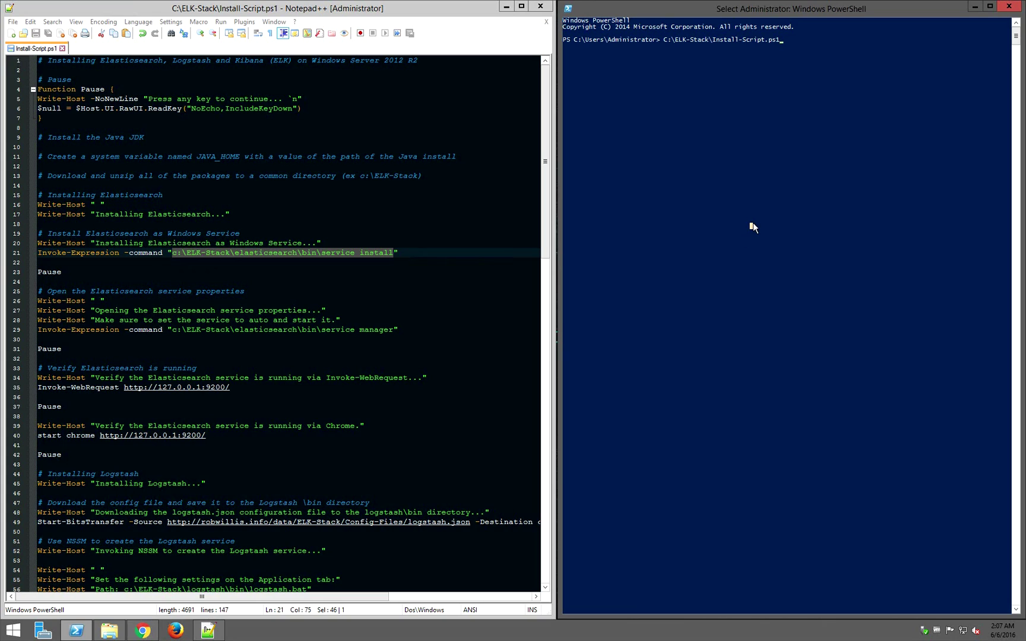
{"action": "key", "text": "Escape"}
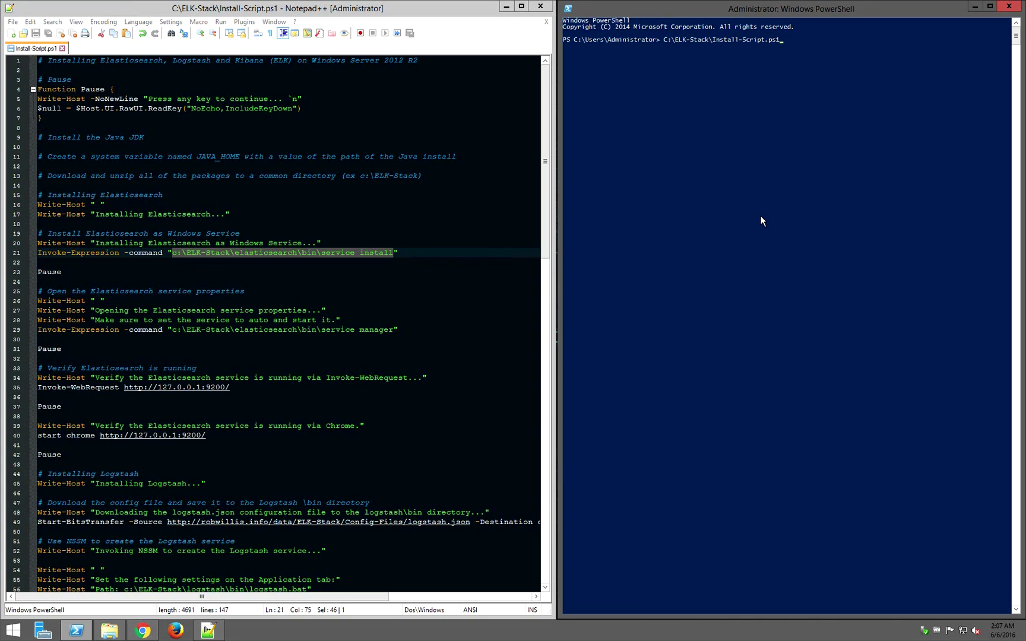
{"action": "left_click", "coordinate": [761, 217]}
{"action": "key", "text": "Escape"}
{"action": "key", "text": "Return"}
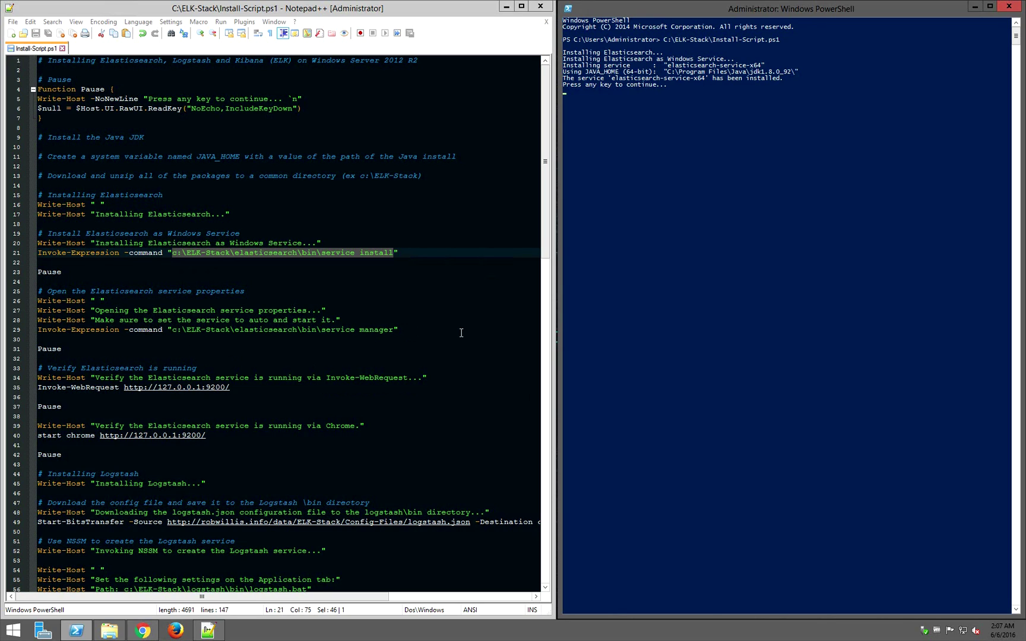
Continue the script to the Elasticsearch service properties, set the startup type to Automatic and start the service.
{"action": "left_click", "coordinate": [669, 196]}
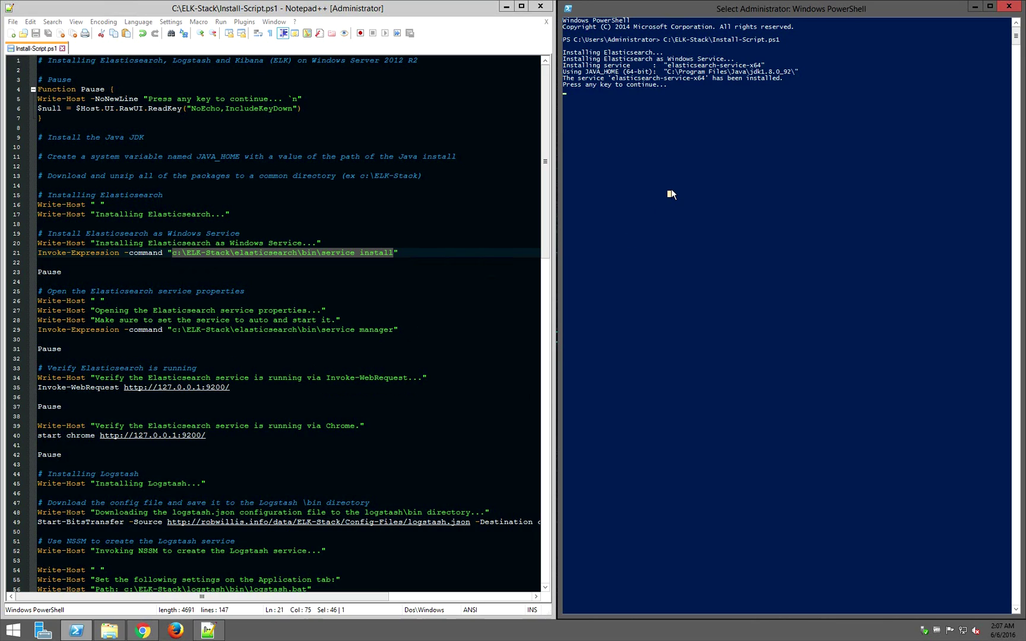
{"action": "key", "text": "Return"}
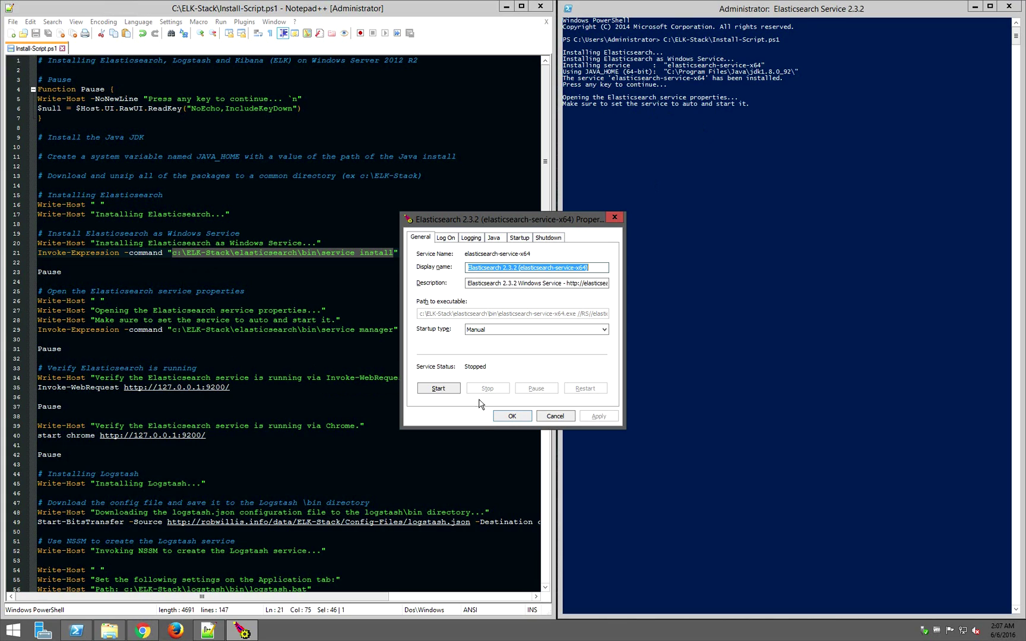
{"action": "left_click", "coordinate": [481, 334]}
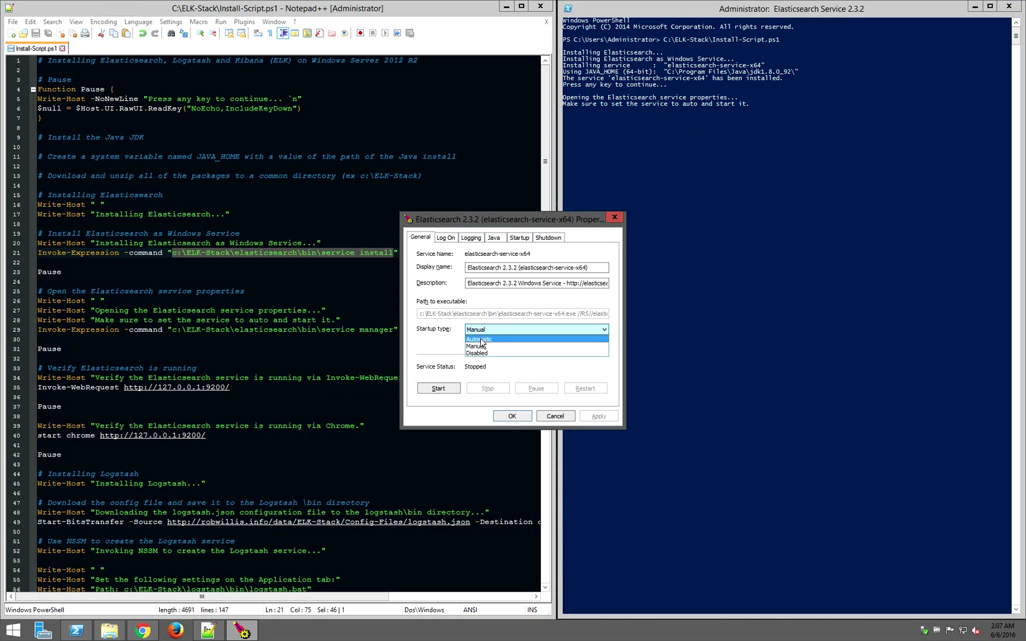
{"action": "left_click", "coordinate": [480, 339]}
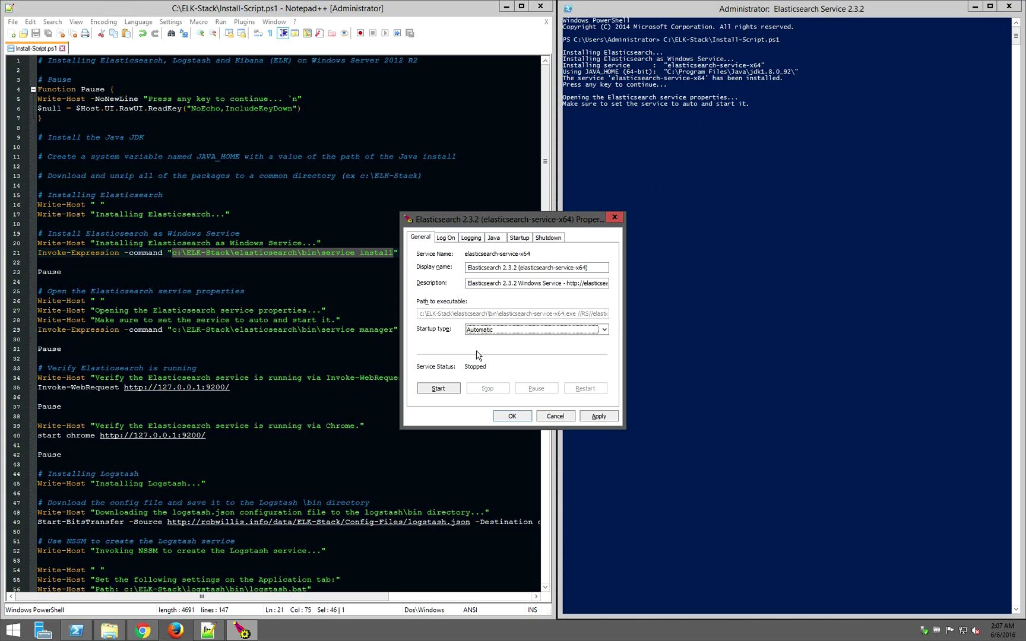
{"action": "left_click", "coordinate": [439, 389]}
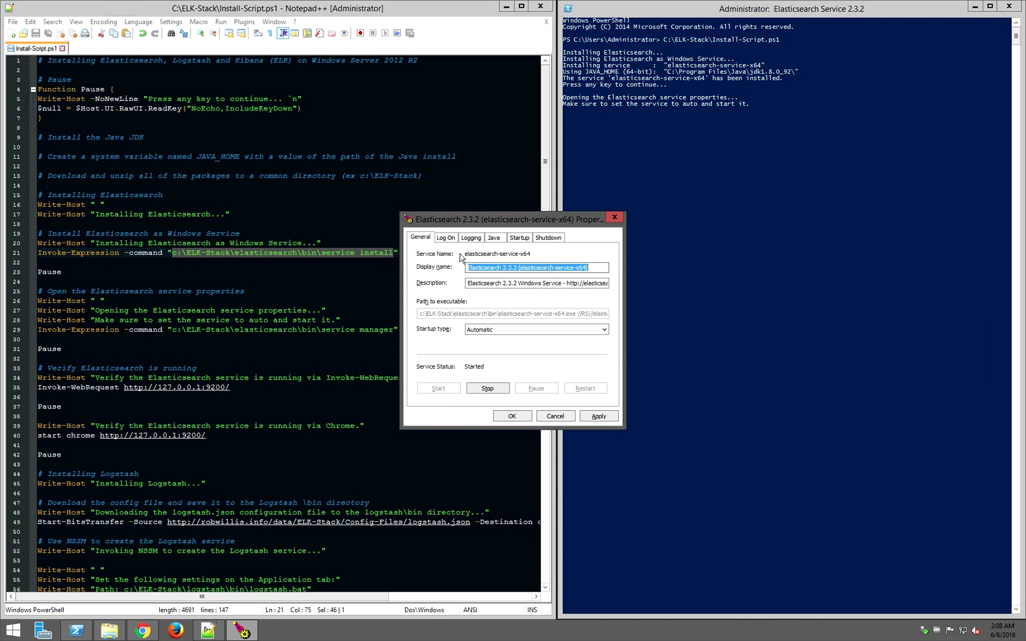
Review the Java memory settings of the Elasticsearch service, then accept the service properties.
{"action": "left_click", "coordinate": [503, 239]}
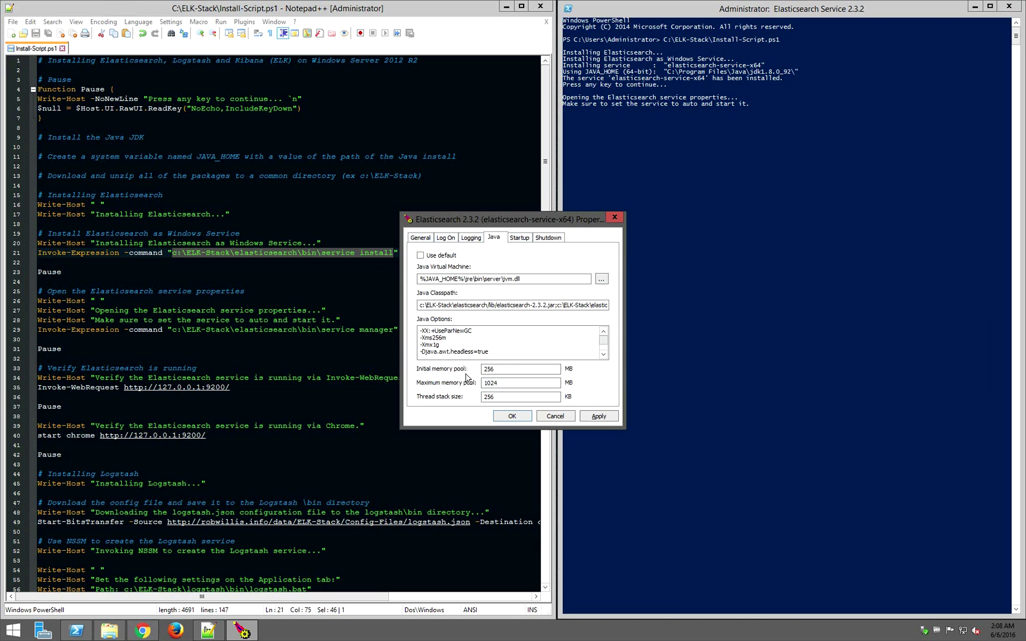
{"action": "left_click", "coordinate": [414, 240]}
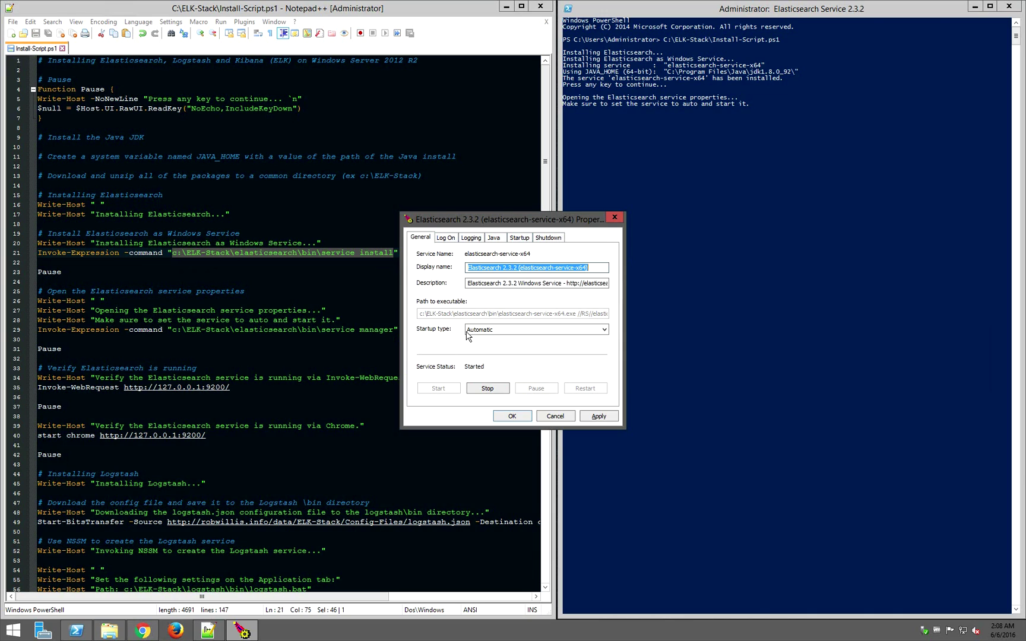
{"action": "left_click", "coordinate": [512, 416]}
{"action": "left_click", "coordinate": [703, 233]}
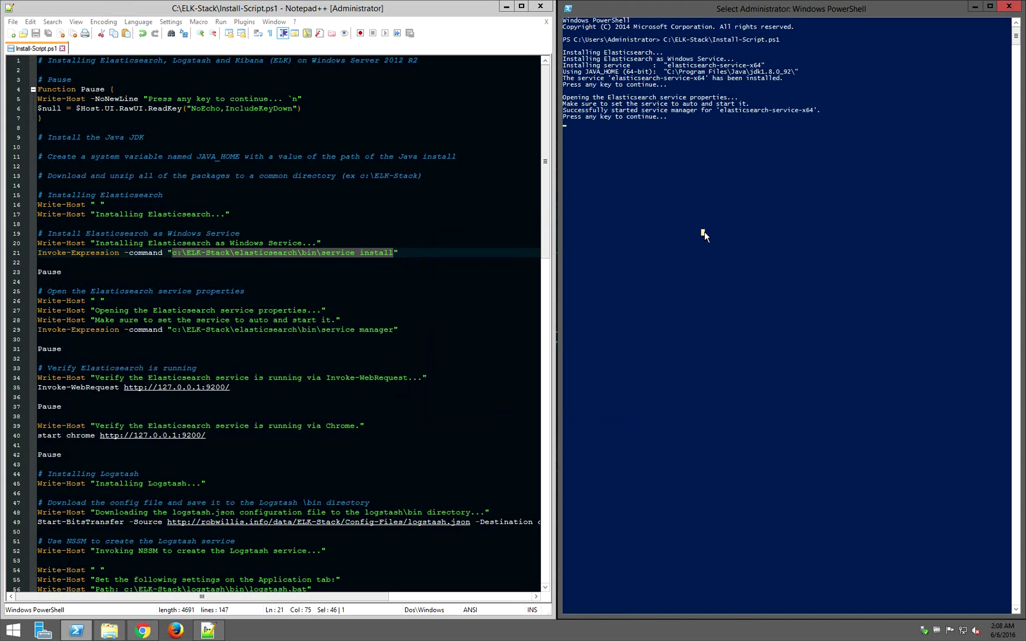
{"action": "left_click", "coordinate": [299, 372]}
{"action": "scroll", "coordinate": [290, 373], "scroll_direction": "down", "scroll_amount": 2}
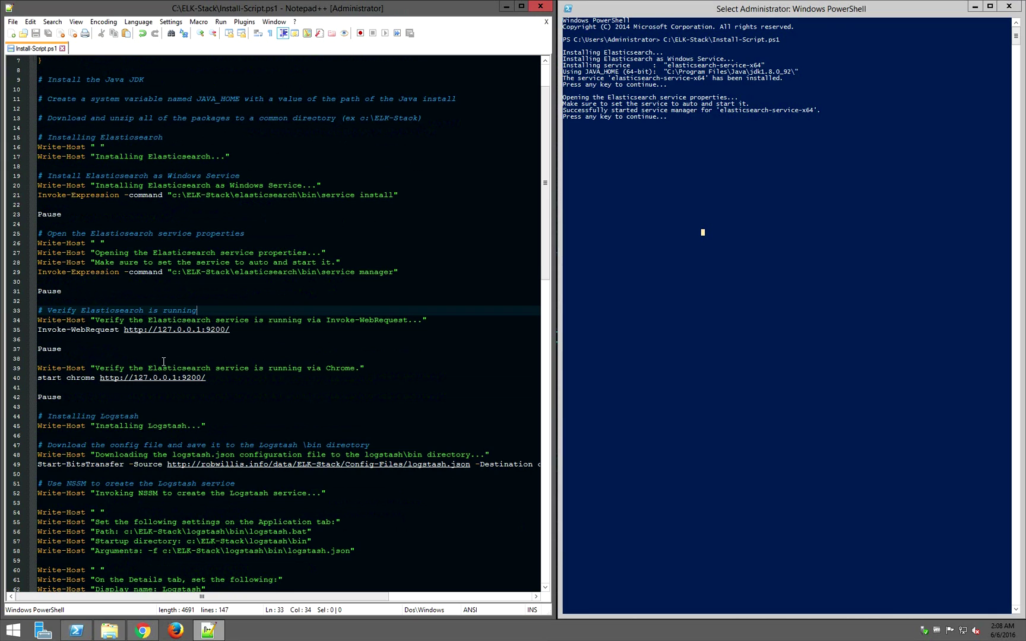
{"action": "left_click_drag", "start_coordinate": [48, 330], "coordinate": [231, 330]}
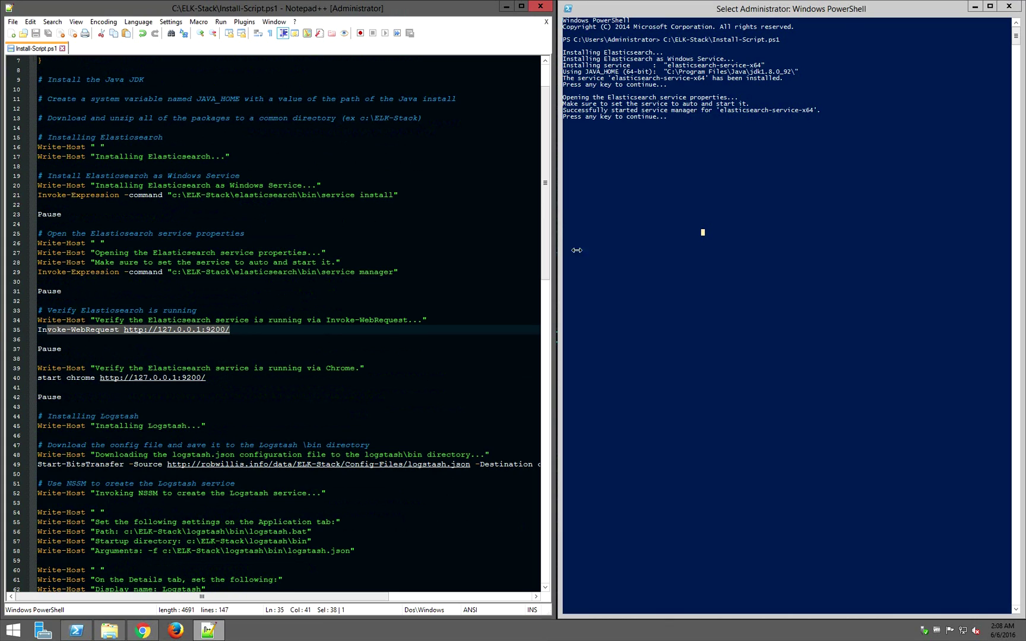
{"action": "left_click", "coordinate": [623, 190]}
{"action": "key", "text": "Return"}
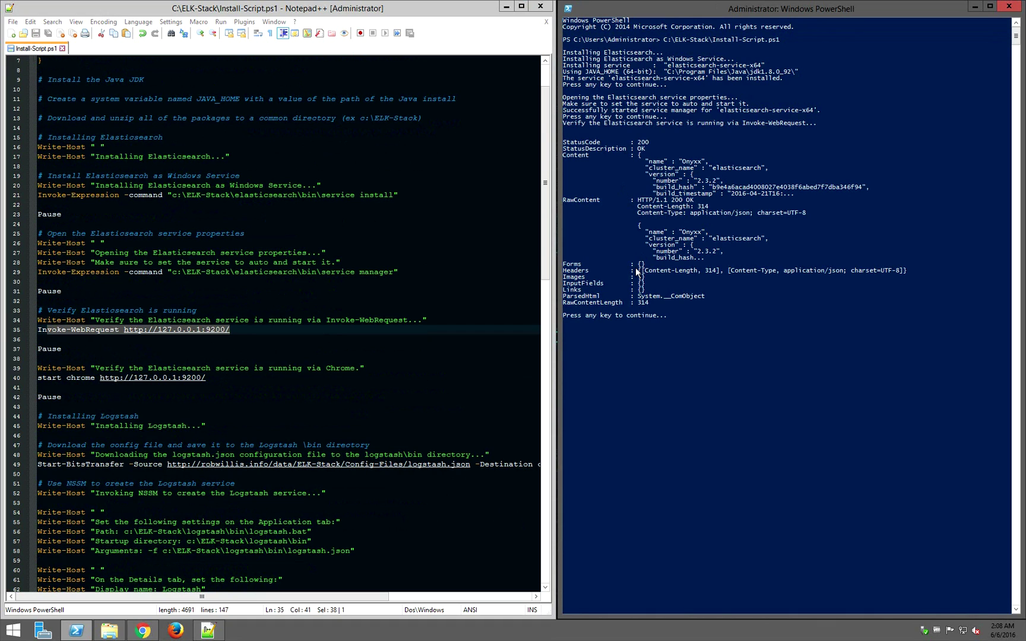
{"action": "left_click_drag", "start_coordinate": [629, 142], "coordinate": [678, 143]}
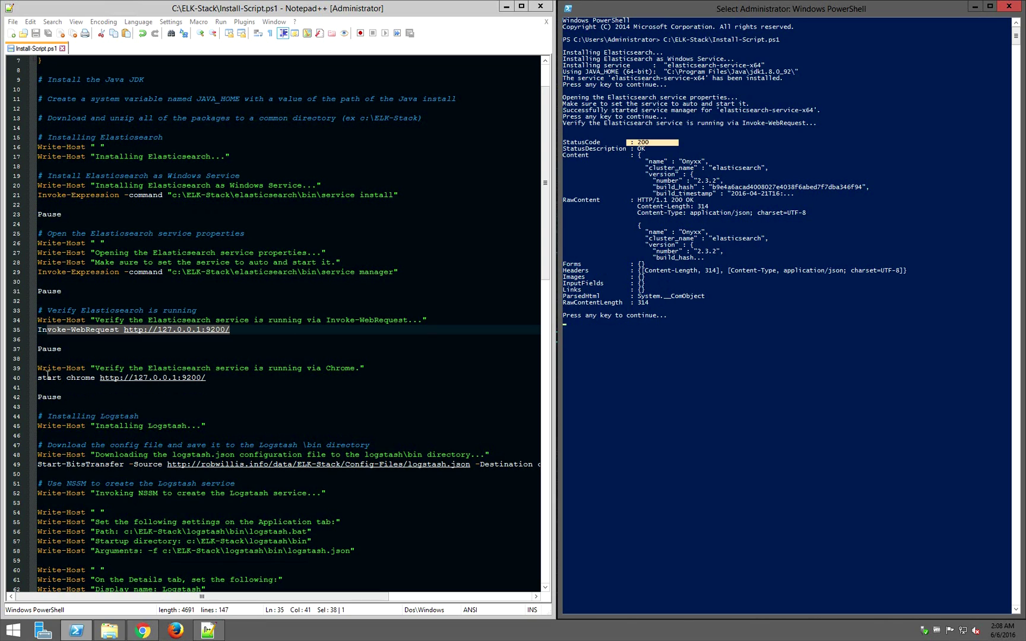
{"action": "left_click_drag", "start_coordinate": [37, 379], "coordinate": [196, 379]}
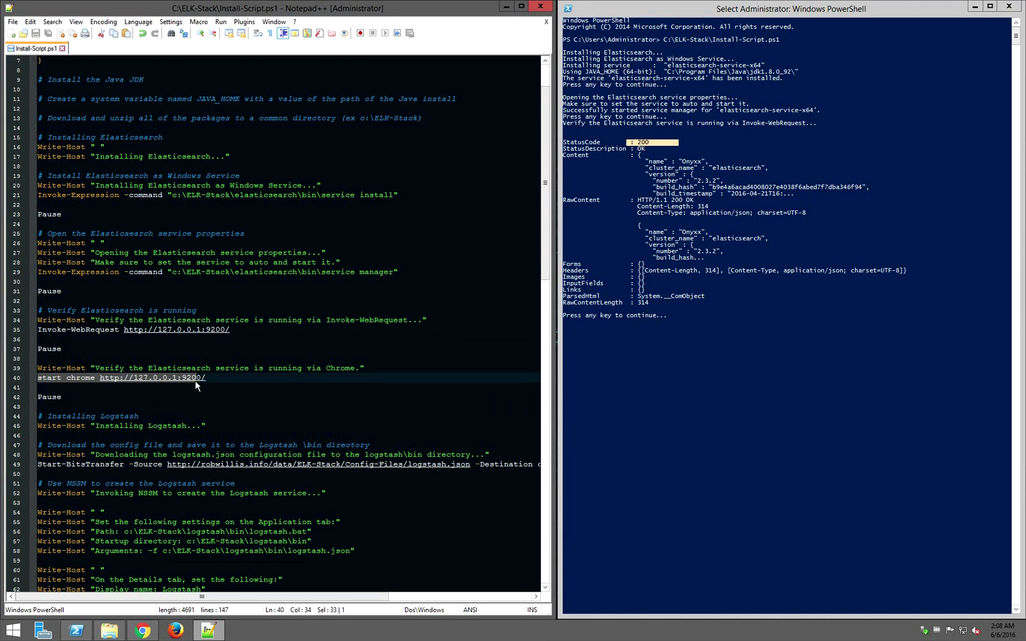
{"action": "left_click", "coordinate": [670, 359]}
{"action": "key", "text": "Return"}
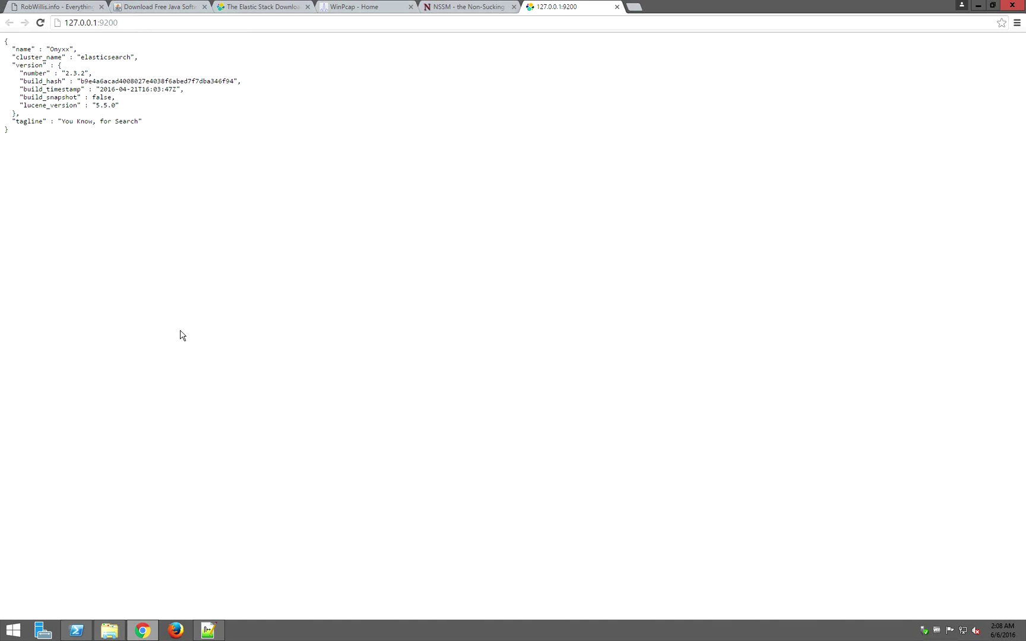
{"action": "left_click", "coordinate": [978, 6]}
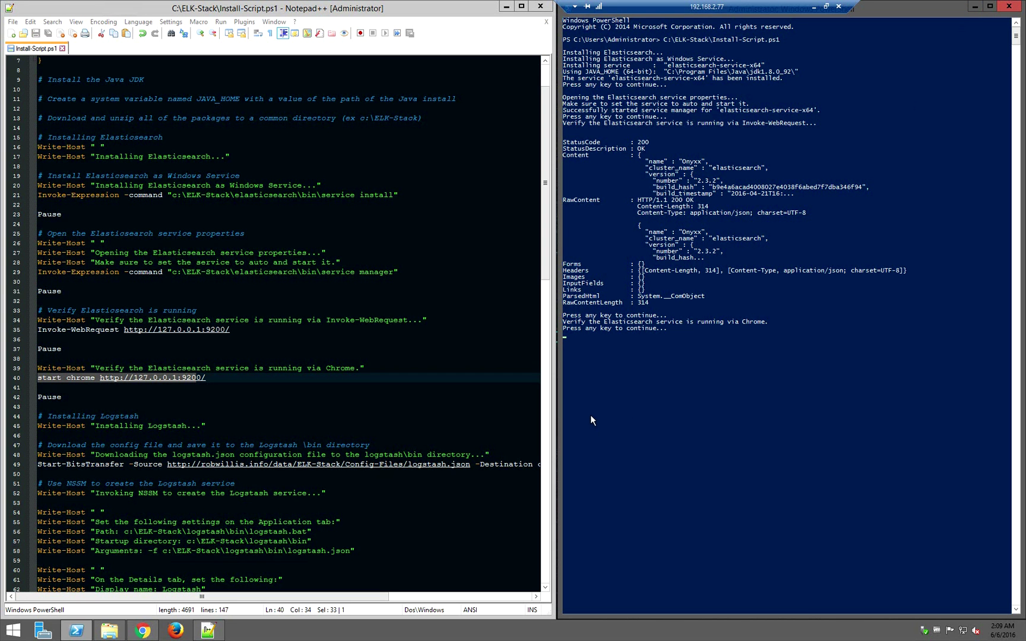
Review the Elasticsearch service install and service manager commands above the Logstash section of Install-Script.ps1.
{"action": "left_click", "coordinate": [369, 414]}
{"action": "scroll", "coordinate": [344, 385], "scroll_direction": "down", "scroll_amount": 3}
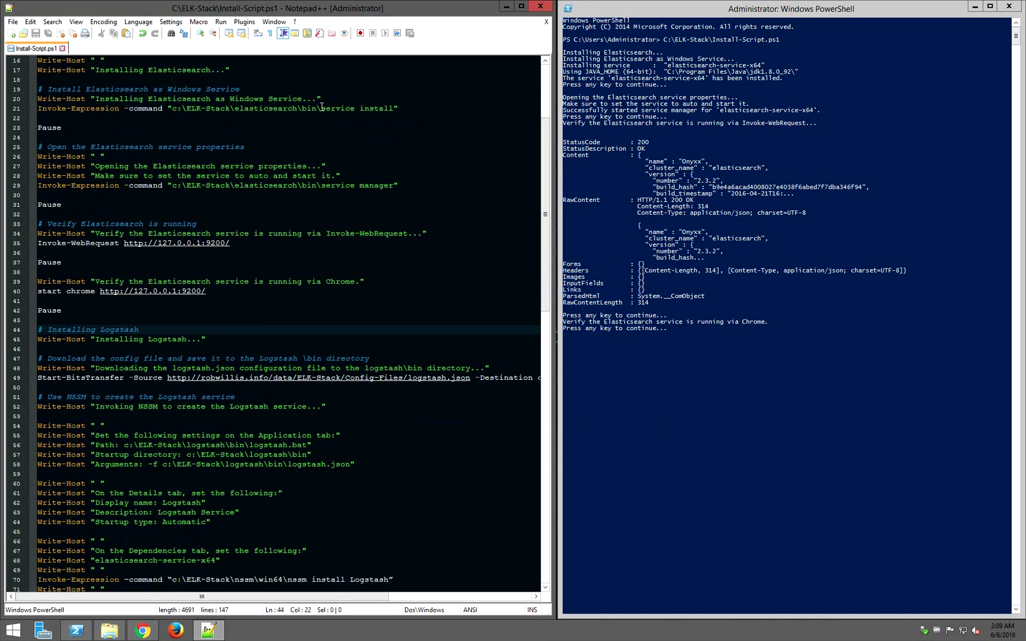
{"action": "left_click_drag", "start_coordinate": [321, 108], "coordinate": [399, 108]}
{"action": "left_click_drag", "start_coordinate": [320, 185], "coordinate": [399, 186]}
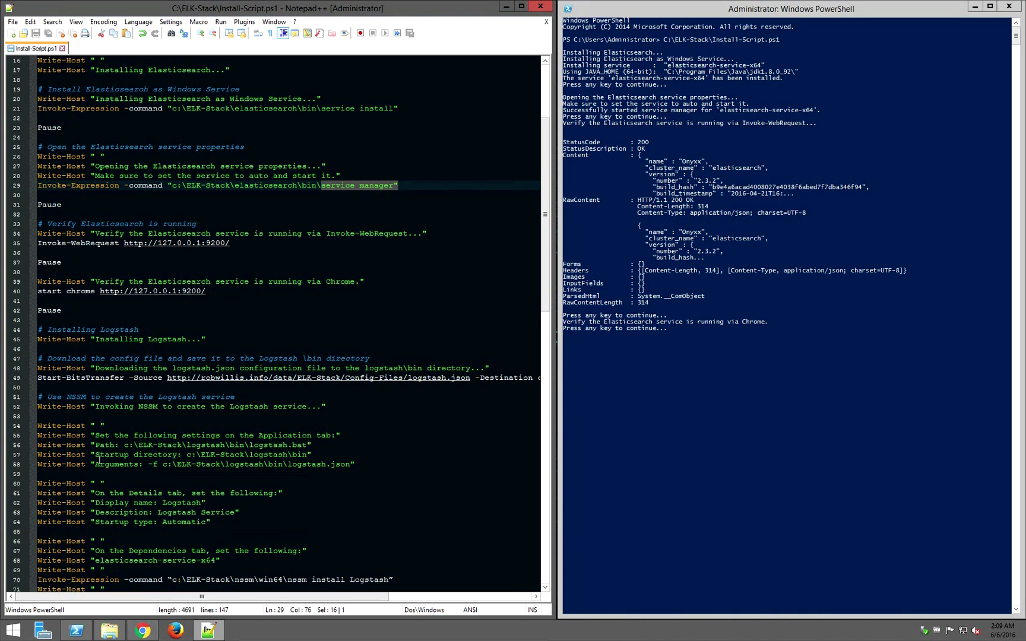
Review the Start-BitsTransfer command in the Logstash section of Install-Script.ps1, including the logstash.json source URL and the full destination path.
{"action": "left_click", "coordinate": [105, 378]}
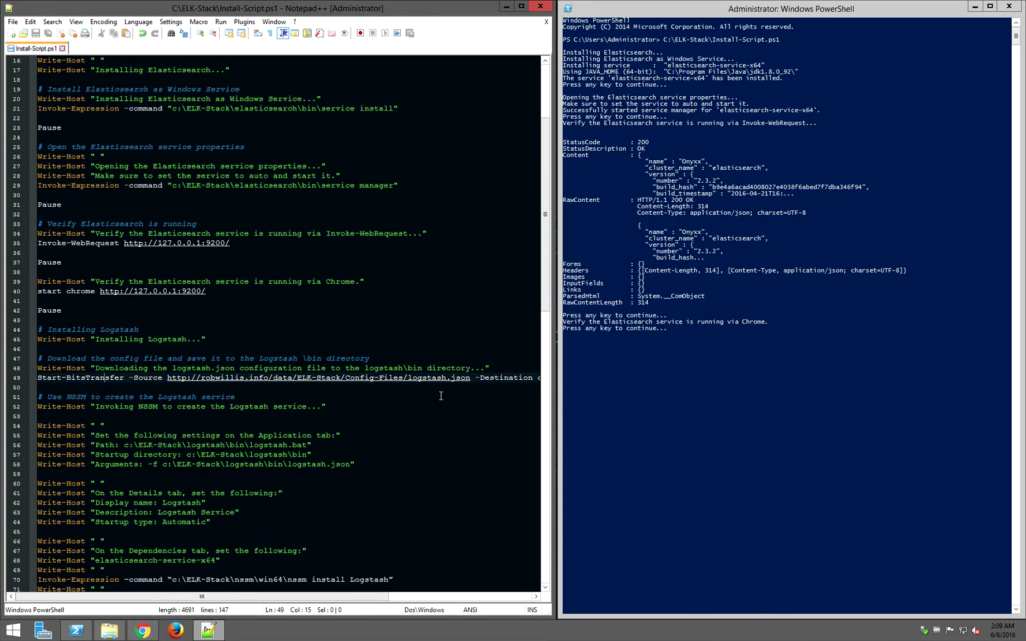
{"action": "scroll", "coordinate": [197, 316], "scroll_direction": "down", "scroll_amount": 6}
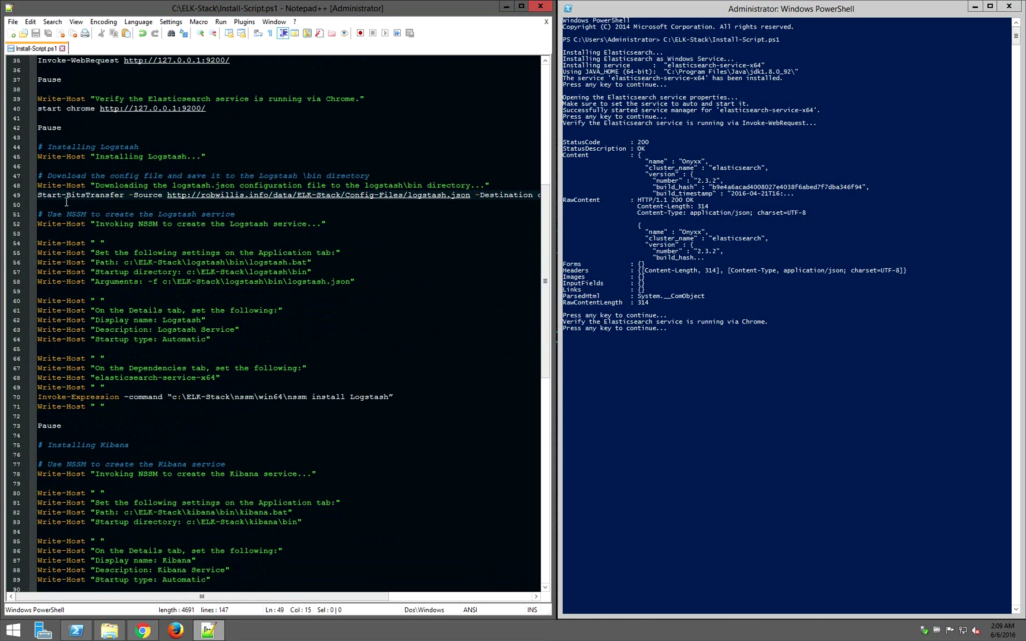
{"action": "left_click_drag", "start_coordinate": [57, 198], "coordinate": [289, 198]}
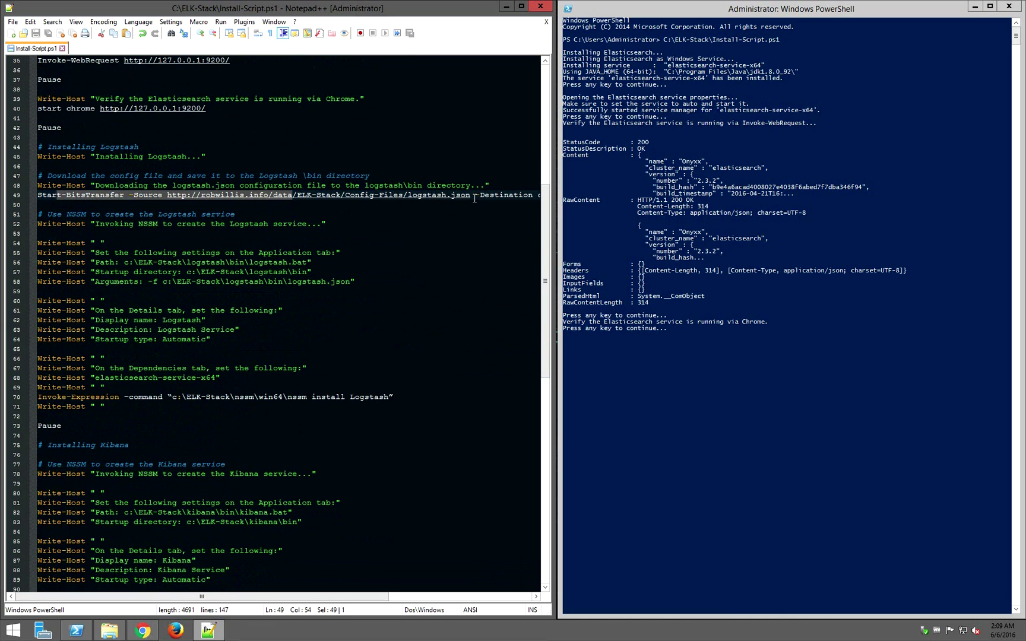
{"action": "left_click_drag", "start_coordinate": [474, 196], "coordinate": [403, 197]}
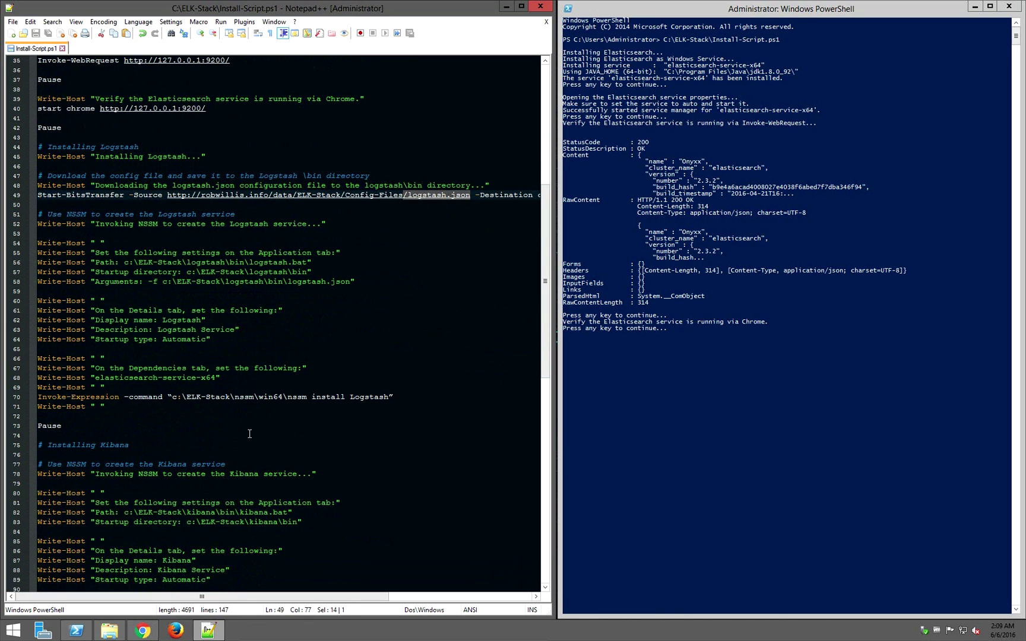
{"action": "left_click_drag", "start_coordinate": [218, 596], "coordinate": [360, 596]}
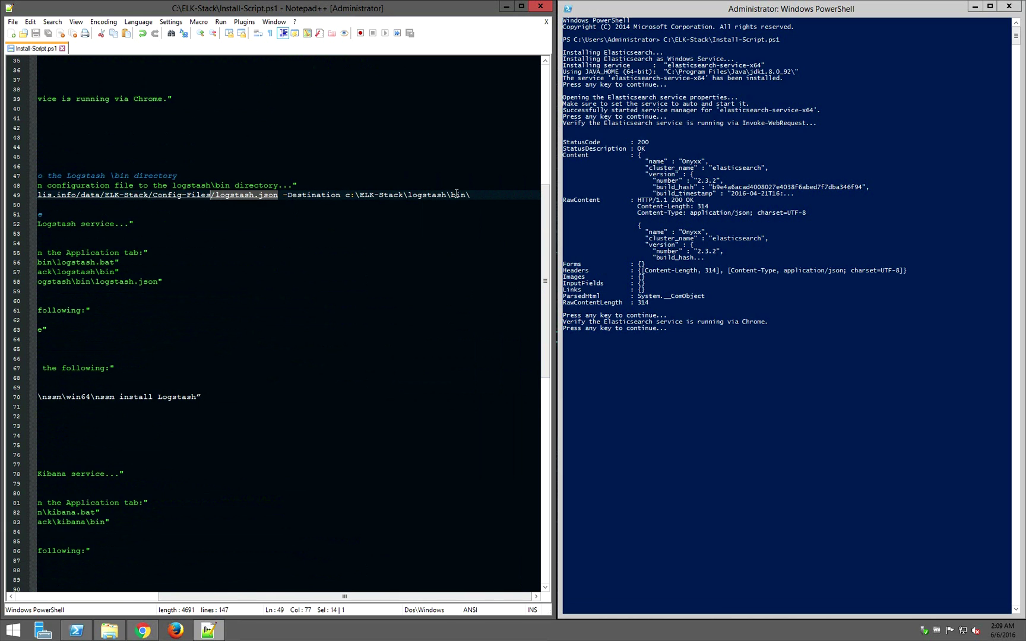
{"action": "left_click_drag", "start_coordinate": [359, 600], "coordinate": [217, 599]}
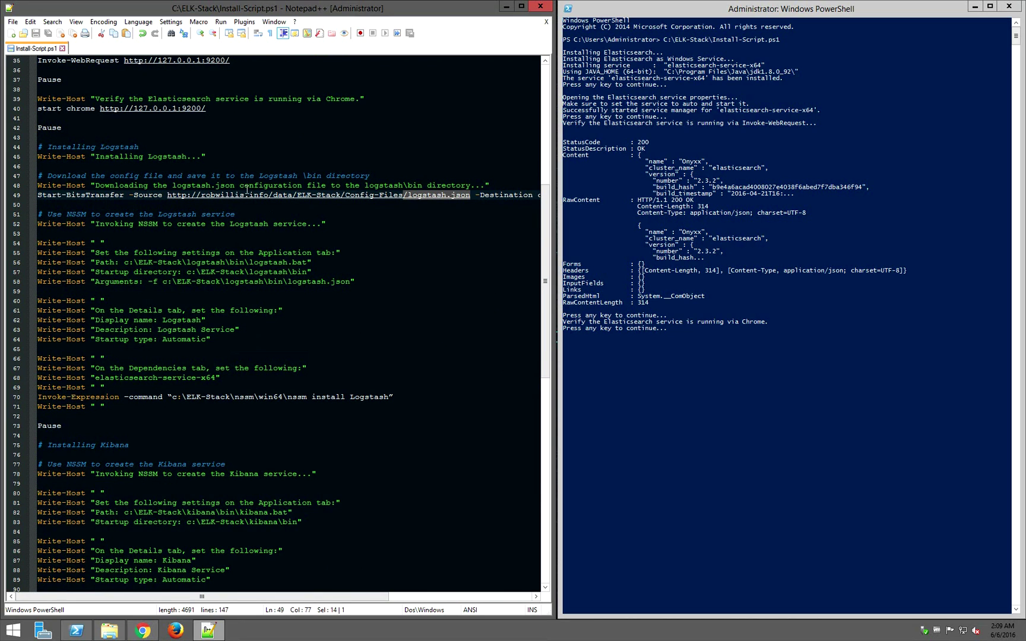
Review the NSSM install command at the end of the Logstash section in Install-Script.ps1.
{"action": "left_click_drag", "start_coordinate": [39, 402], "coordinate": [398, 397]}
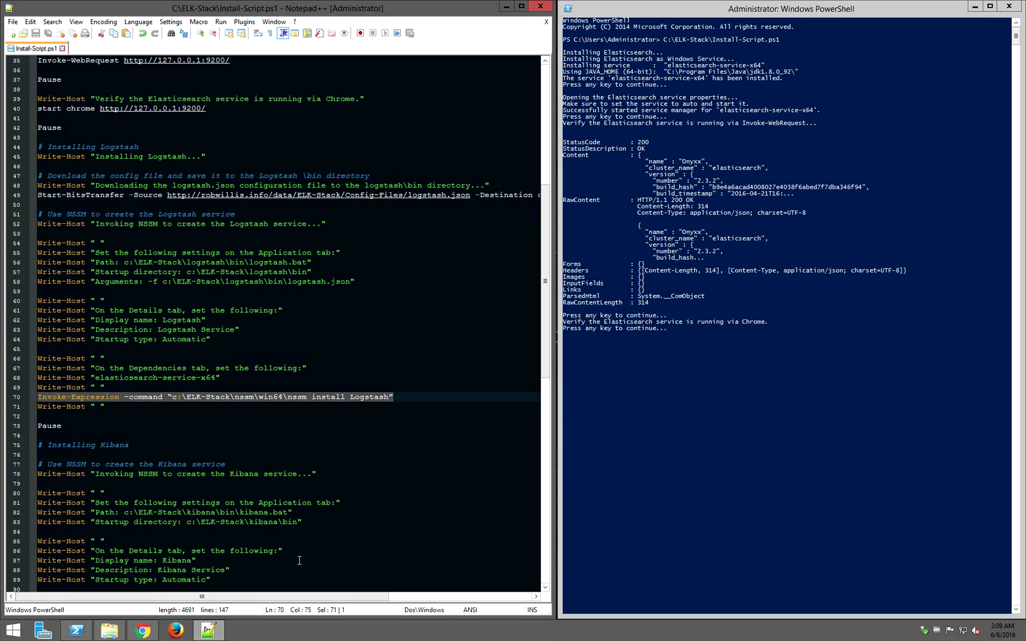
{"action": "left_click_drag", "start_coordinate": [301, 597], "coordinate": [418, 374]}
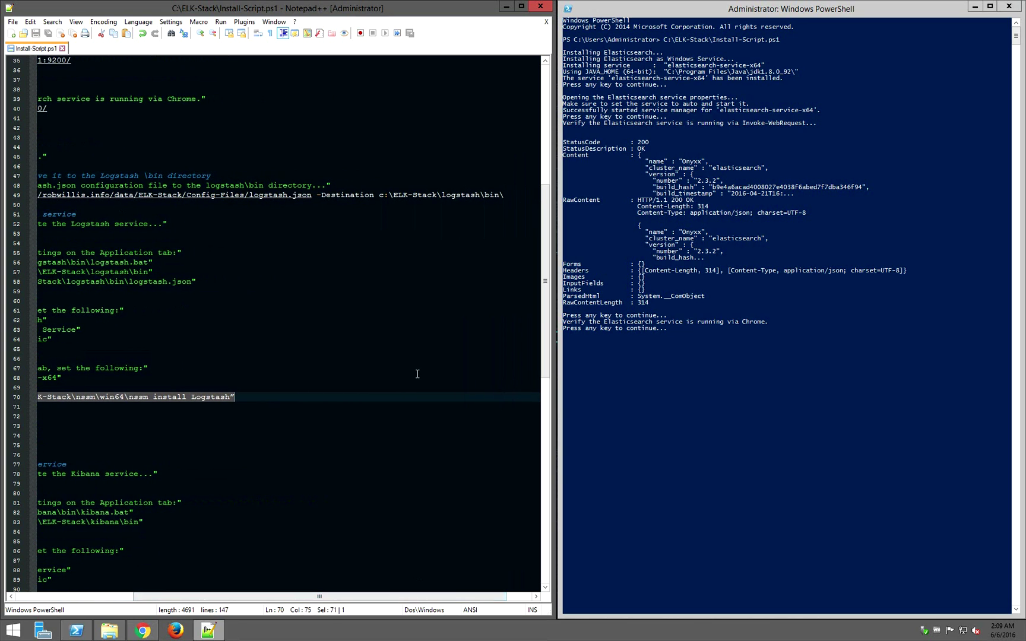
{"action": "left_click_drag", "start_coordinate": [336, 596], "coordinate": [156, 599]}
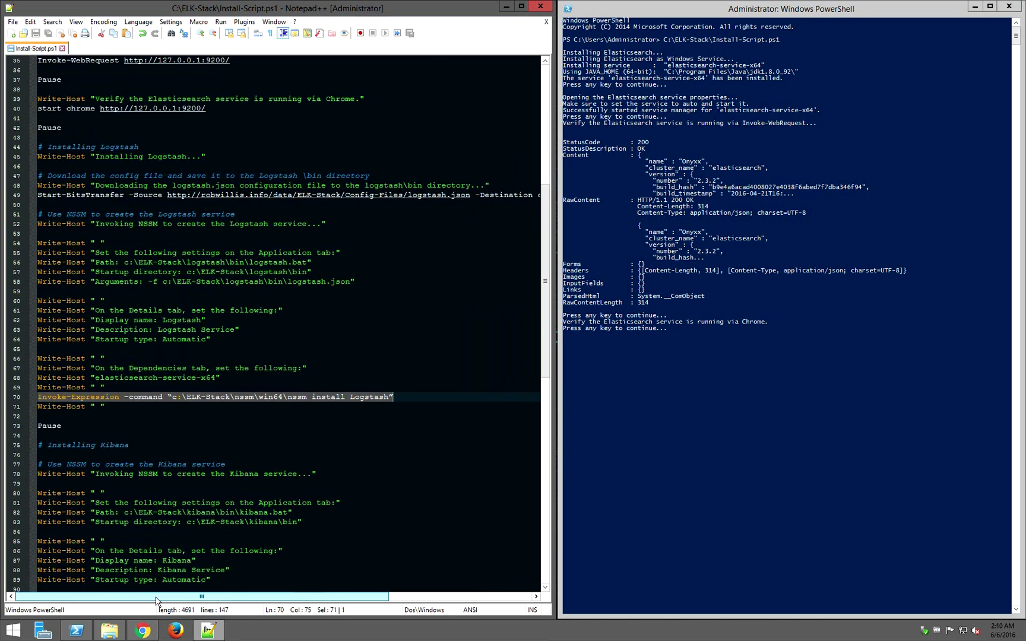
{"action": "left_click", "coordinate": [81, 396]}
{"action": "left_click_drag", "start_coordinate": [75, 396], "coordinate": [423, 396]}
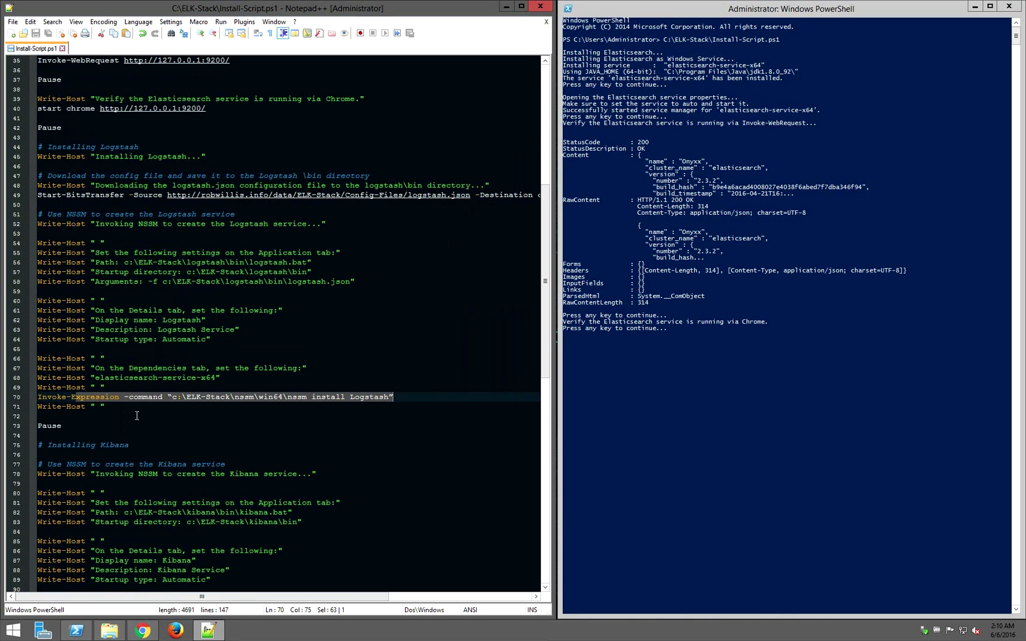
Continue the script to download logstash.json and open the NSSM service installer for Logstash, placing the installer window clear of the PowerShell output.
{"action": "left_click", "coordinate": [640, 414]}
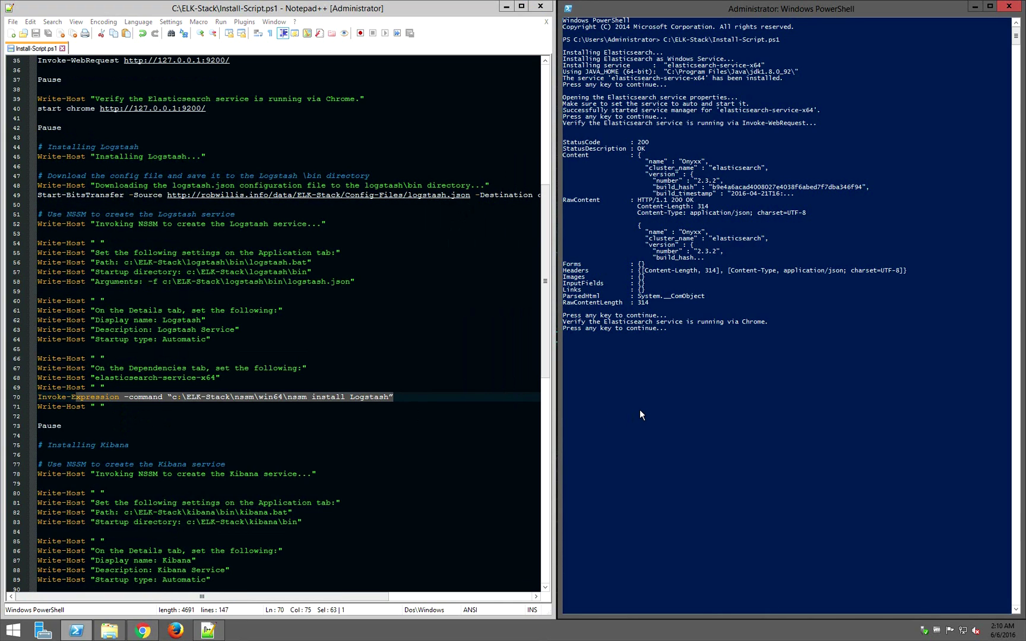
{"action": "key", "text": "Return"}
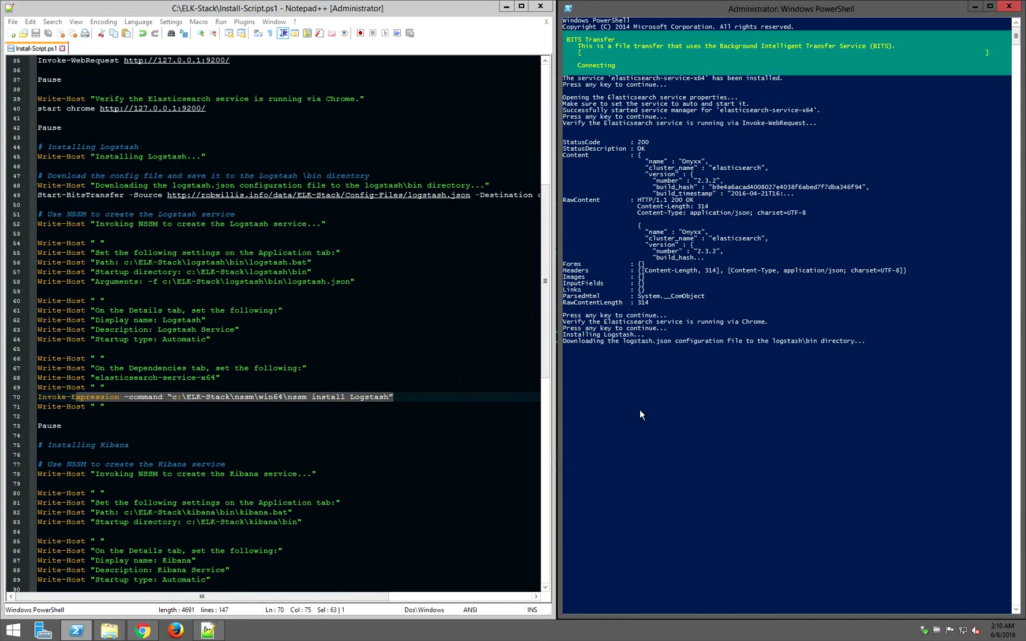
{"action": "left_click_drag", "start_coordinate": [534, 263], "coordinate": [392, 261]}
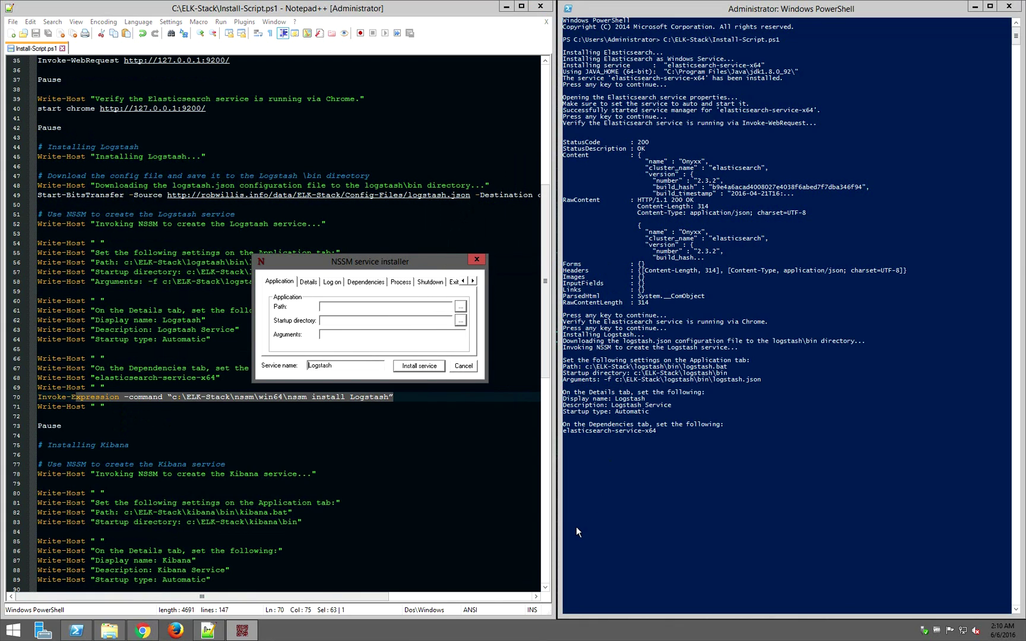
{"action": "mouse_move", "coordinate": [324, 264]}
{"action": "left_mouse_down"}
{"action": "mouse_move", "coordinate": [661, 263]}
{"action": "mouse_move", "coordinate": [586, 161]}
{"action": "mouse_move", "coordinate": [381, 265]}
{"action": "mouse_move", "coordinate": [304, 263]}
{"action": "left_mouse_up"}
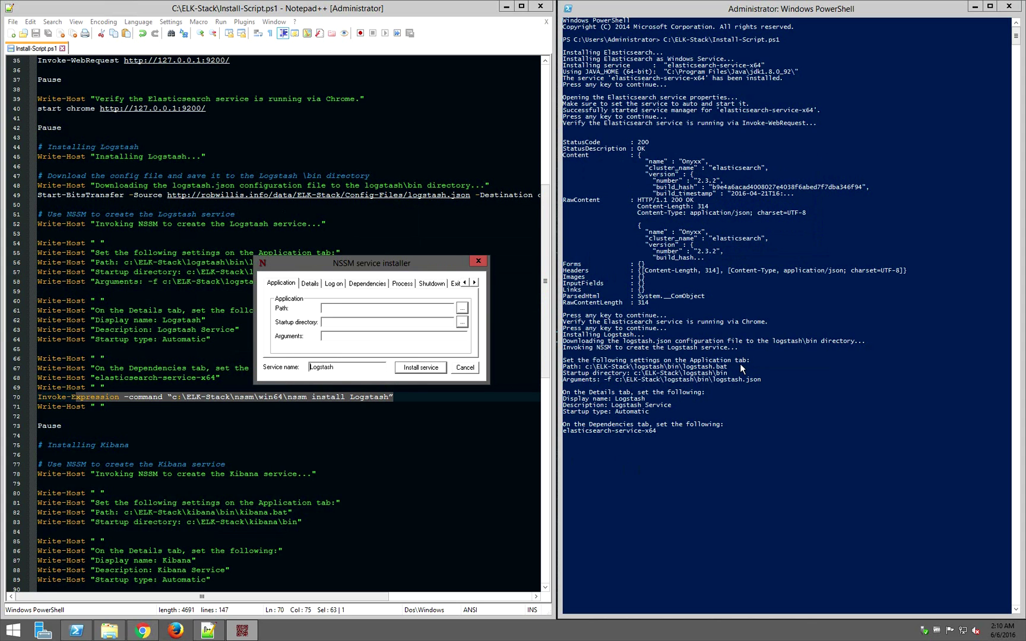
Copy the application path from the script output and set the Logstash service's path to c:\ELK-Stack\logstash\bin\logstash.bat.
{"action": "left_click", "coordinate": [589, 373]}
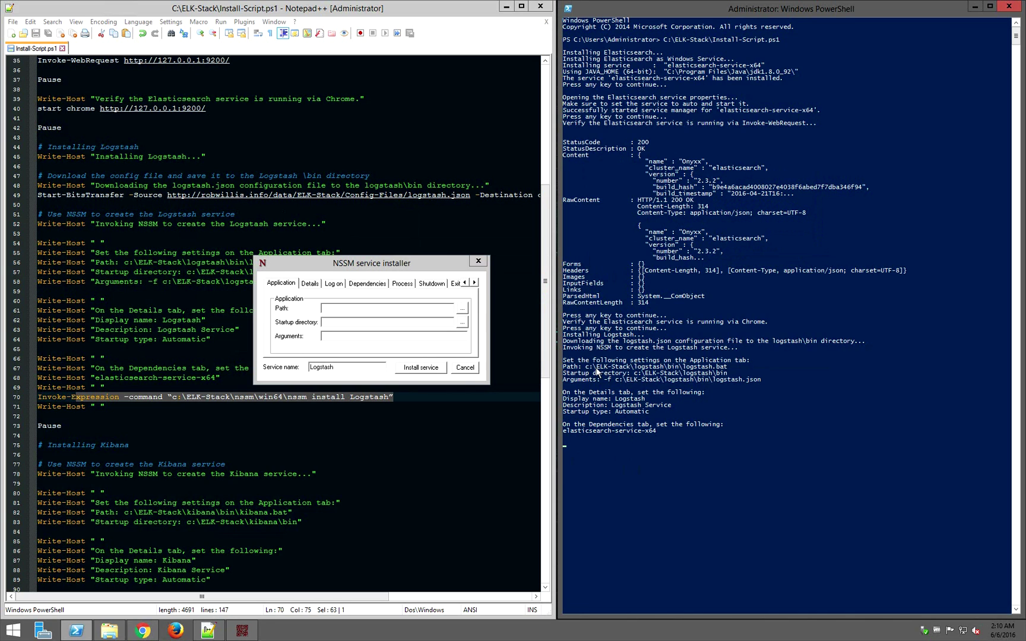
{"action": "left_click_drag", "start_coordinate": [587, 369], "coordinate": [728, 370]}
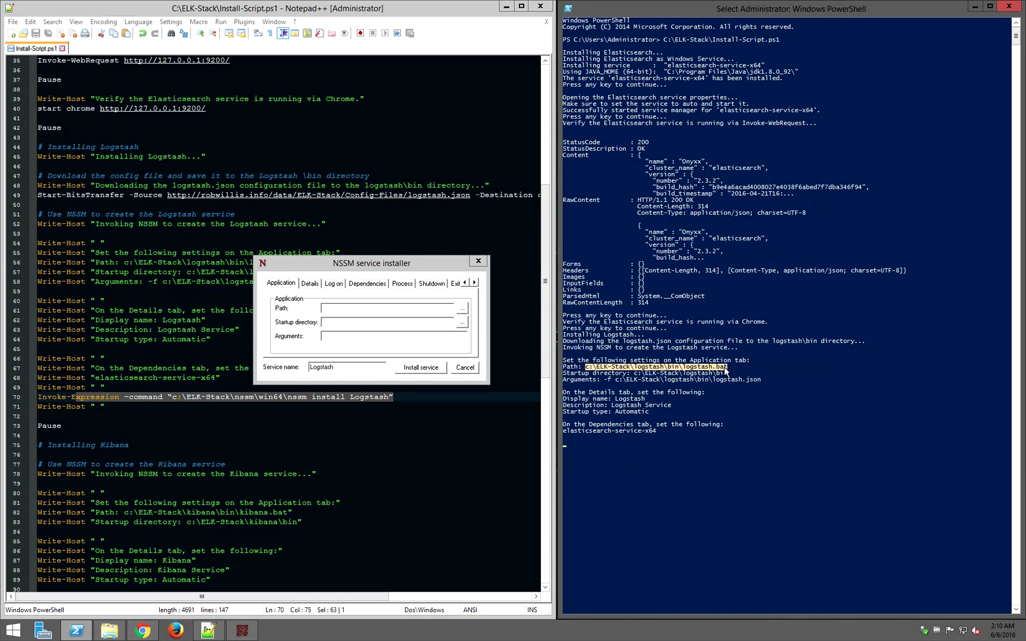
{"action": "right_click", "coordinate": [728, 370]}
{"action": "left_click", "coordinate": [356, 310]}
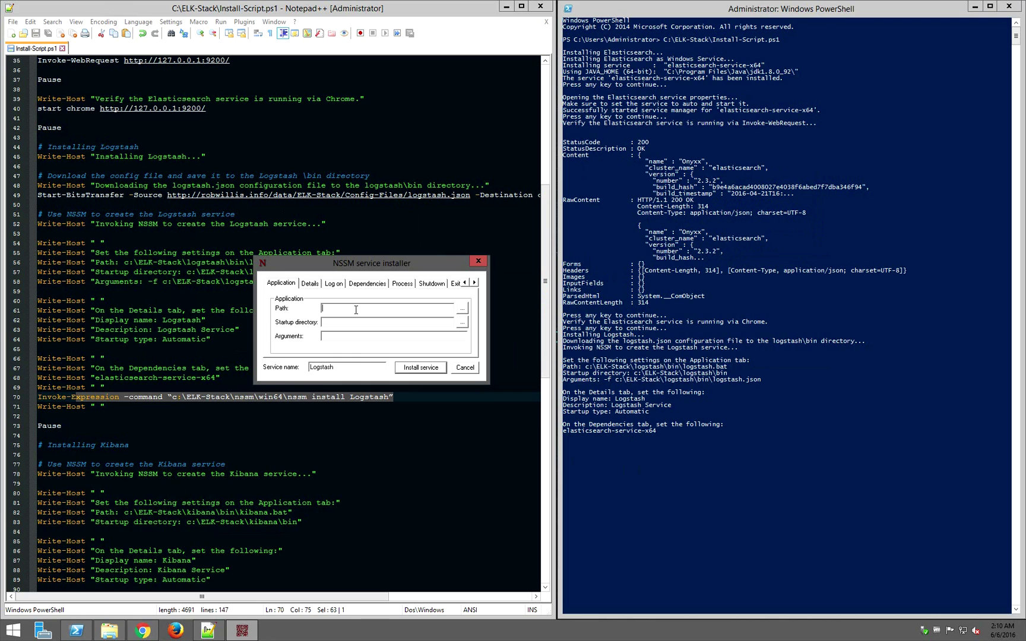
{"action": "type", "text": "c:\\ELK-Stack\\logstash\\bin\\logstash.bat"}
Copy the startup directory from the script output and set it for the Logstash service to c:\ELK-Stack\logstash\bin.
{"action": "left_click", "coordinate": [636, 378]}
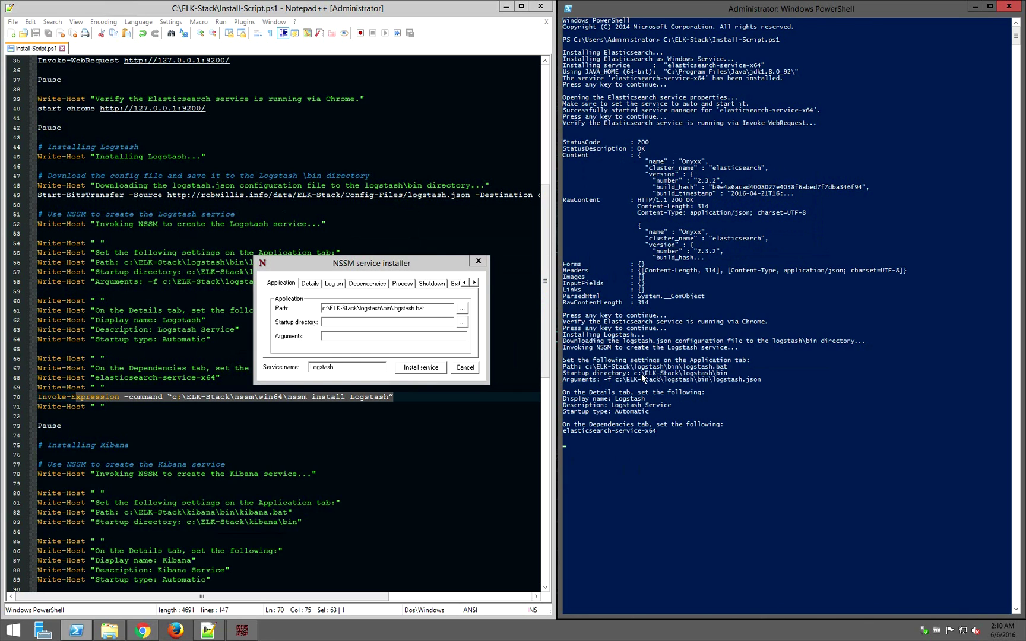
{"action": "left_click_drag", "start_coordinate": [634, 374], "coordinate": [725, 378]}
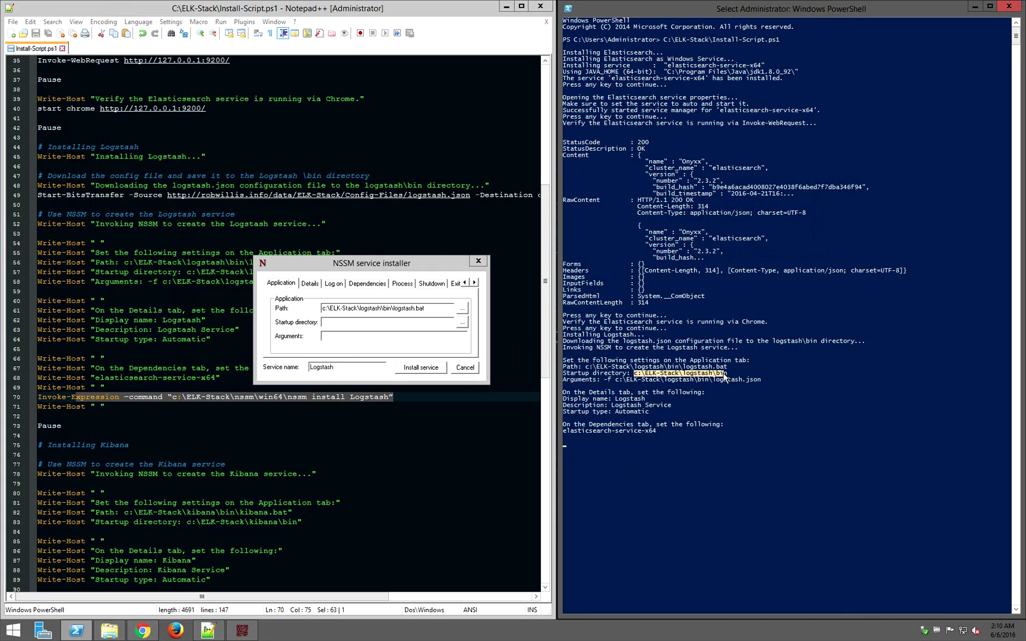
{"action": "right_click", "coordinate": [724, 378]}
{"action": "left_click", "coordinate": [414, 322]}
{"action": "type", "text": "c:\\ELK-Stack\\logstash\\bin"}
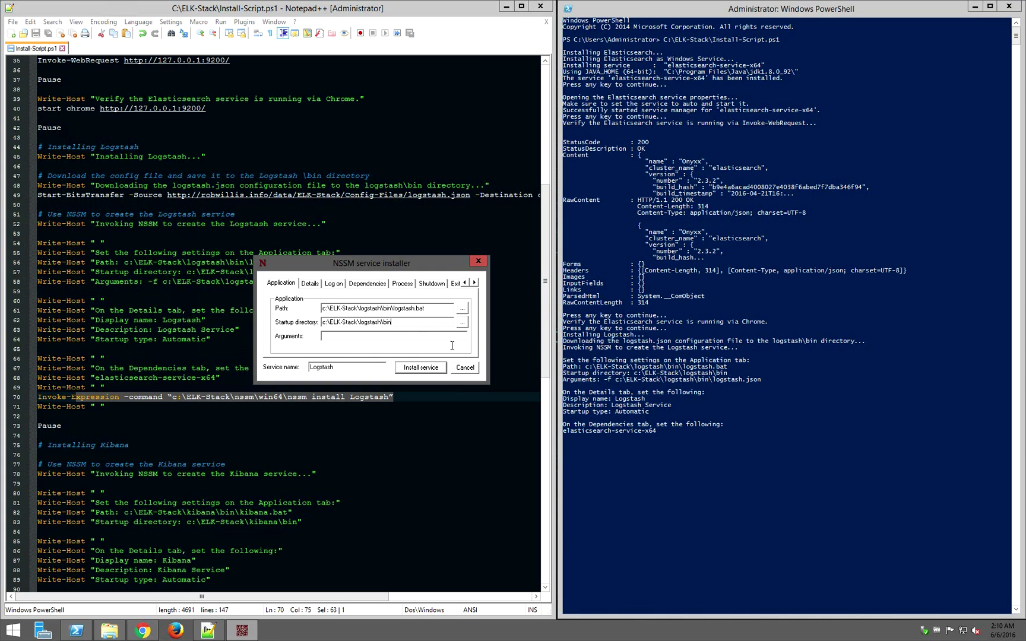
Copy the arguments from the script output and set them for the Logstash service to -f c:\ELK-Stack\logstash\bin\logstash.json.
{"action": "left_click", "coordinate": [606, 383]}
{"action": "left_click_drag", "start_coordinate": [604, 380], "coordinate": [759, 380]}
{"action": "right_click", "coordinate": [759, 380]}
{"action": "left_click", "coordinate": [412, 336]}
{"action": "type", "text": "-f c:\\ELK-Stack\\logstash\\bin\\logstash.json"}
In the service details, set the display name to Logstash, copied from the script output.
{"action": "left_click", "coordinate": [310, 283]}
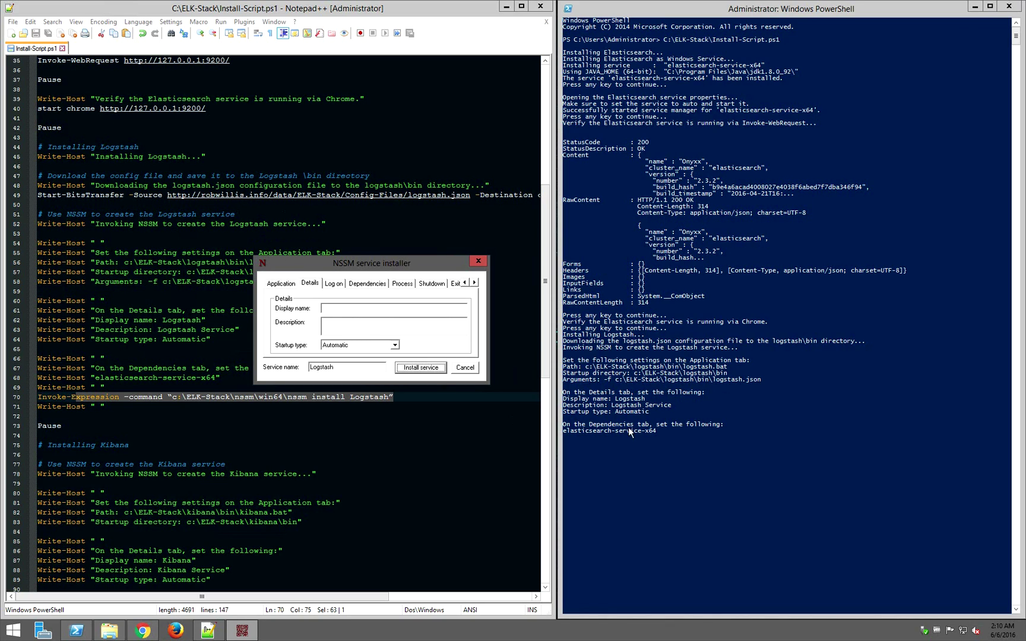
{"action": "left_click", "coordinate": [618, 403]}
{"action": "left_click_drag", "start_coordinate": [616, 399], "coordinate": [645, 399]}
{"action": "right_click", "coordinate": [645, 399]}
{"action": "left_click", "coordinate": [409, 308]}
{"action": "type", "text": "Logstash"}
Set the service description to Logstash Service, copied from the script output.
{"action": "left_click", "coordinate": [609, 406]}
{"action": "left_click_drag", "start_coordinate": [611, 405], "coordinate": [675, 405]}
{"action": "right_click", "coordinate": [675, 406]}
{"action": "left_click", "coordinate": [386, 325]}
{"action": "type", "text": "Logstash Service"}
Copy elasticsearch-service-x64 from the script output and add it as a dependency of the Logstash service.
{"action": "left_click", "coordinate": [361, 285]}
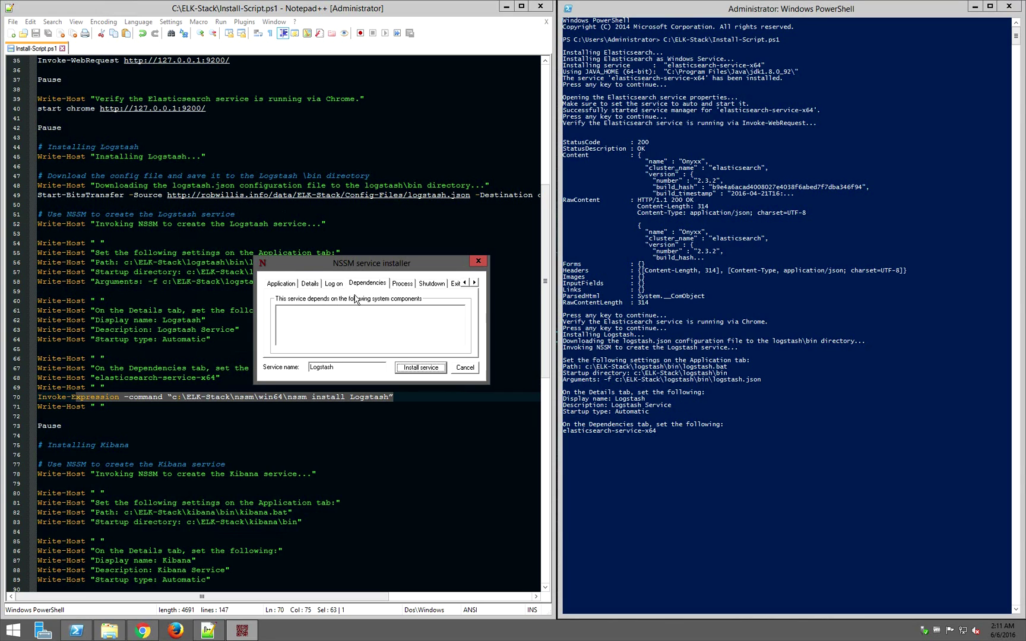
{"action": "left_click", "coordinate": [293, 335]}
{"action": "left_click", "coordinate": [565, 431]}
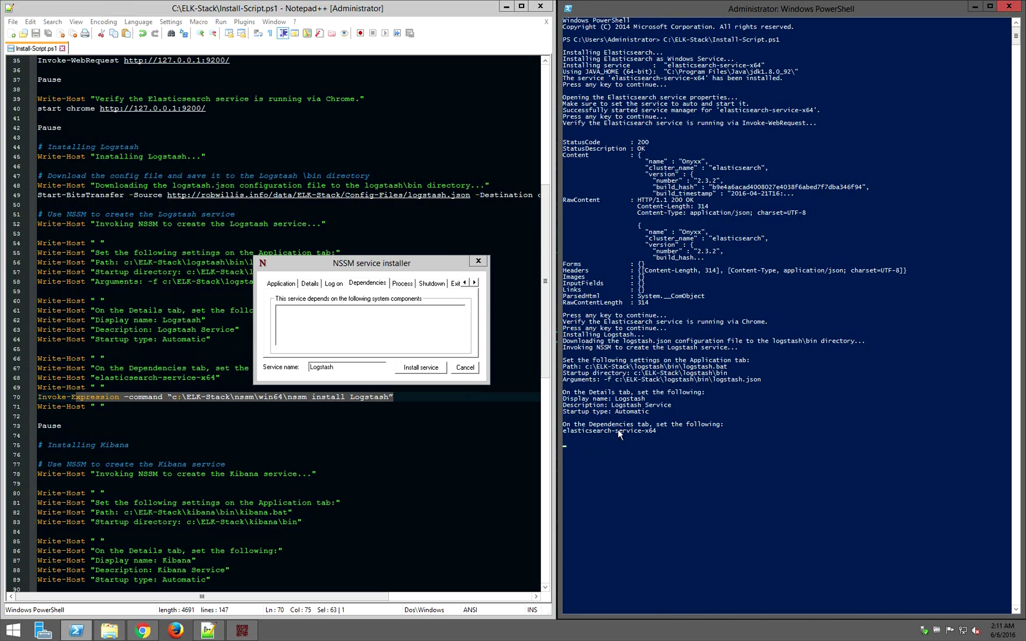
{"action": "left_click_drag", "start_coordinate": [564, 429], "coordinate": [627, 429]}
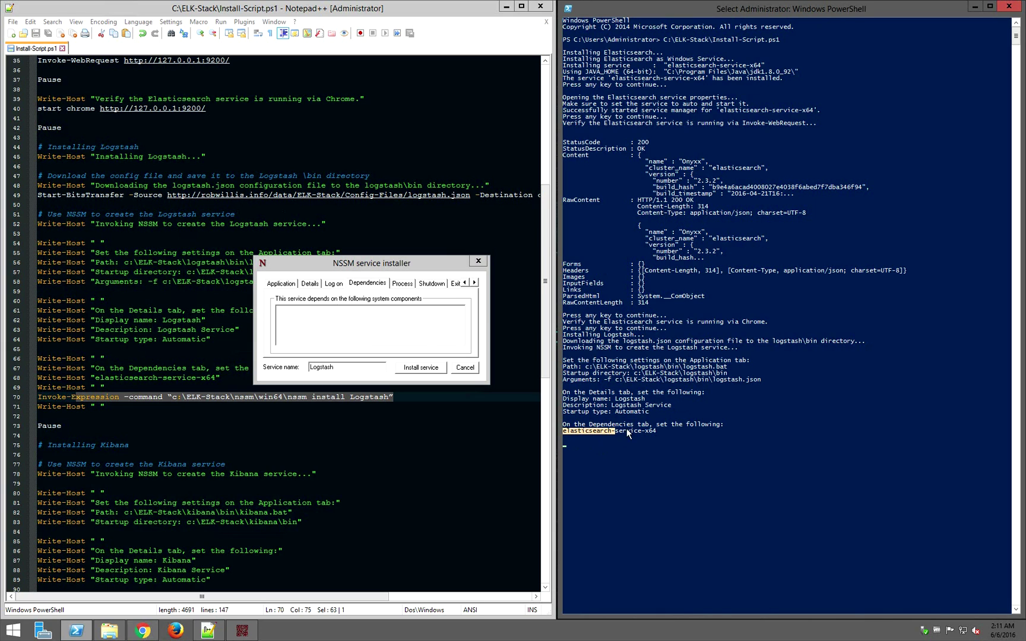
{"action": "right_click", "coordinate": [657, 433]}
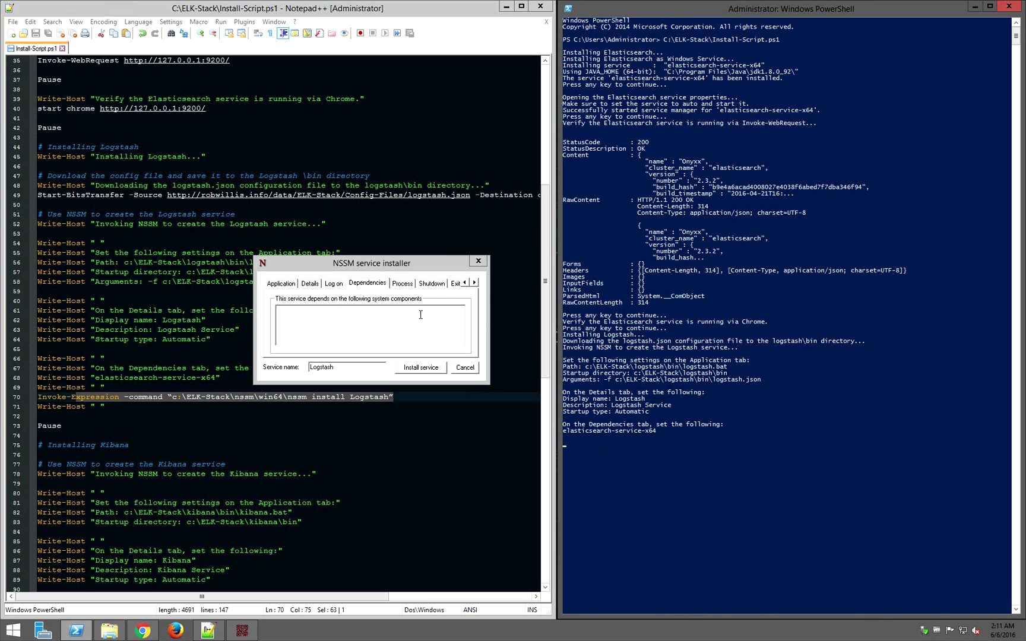
{"action": "right_click", "coordinate": [418, 315]}
{"action": "left_click", "coordinate": [444, 359]}
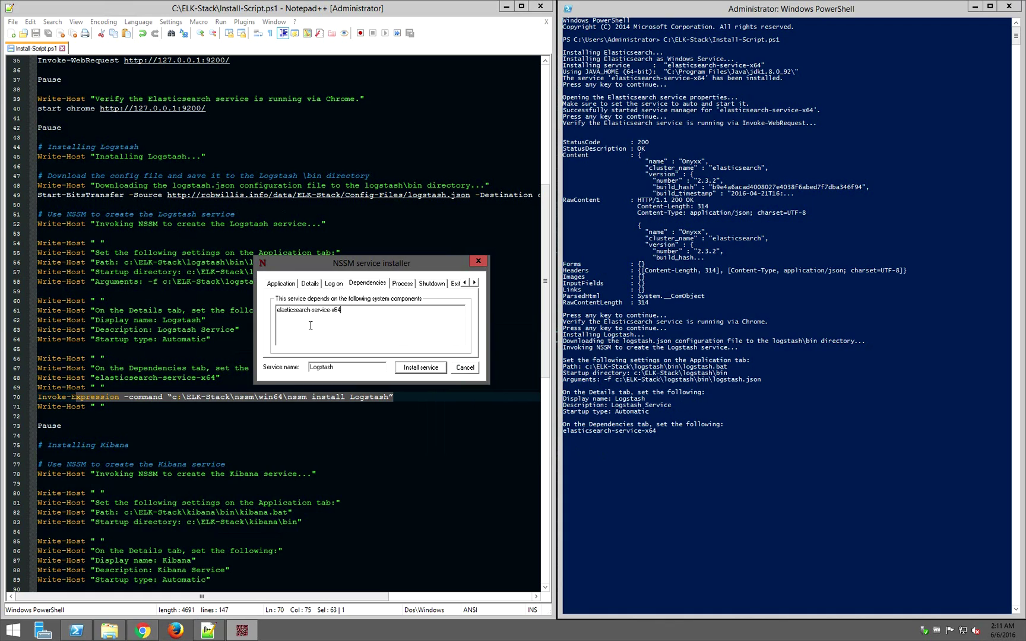
Recheck the application, details and dependency settings, then install the Logstash service and dismiss the confirmation.
{"action": "left_click", "coordinate": [277, 284]}
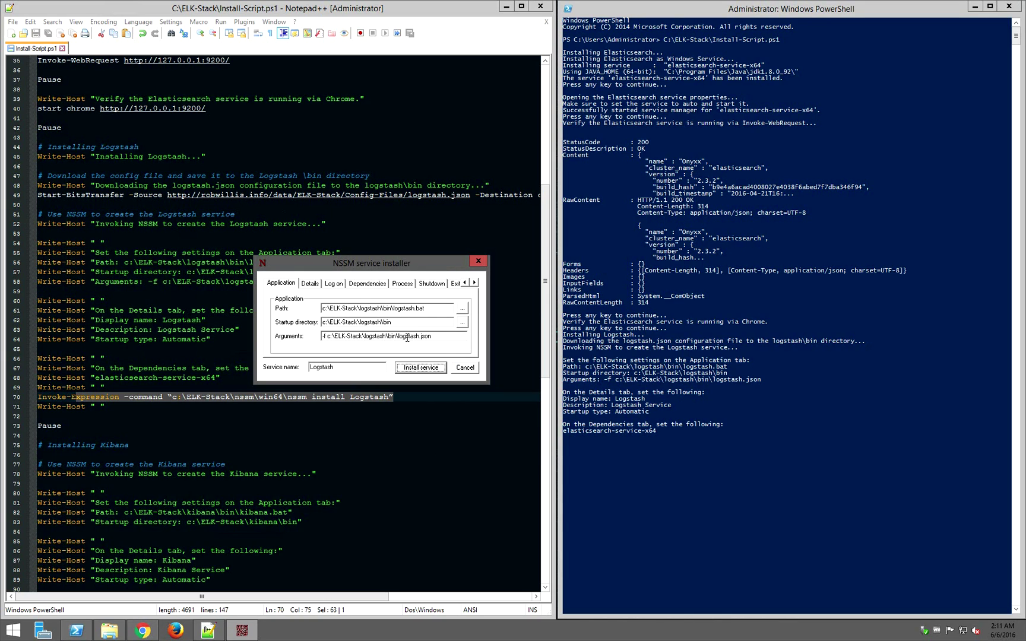
{"action": "left_click", "coordinate": [304, 283]}
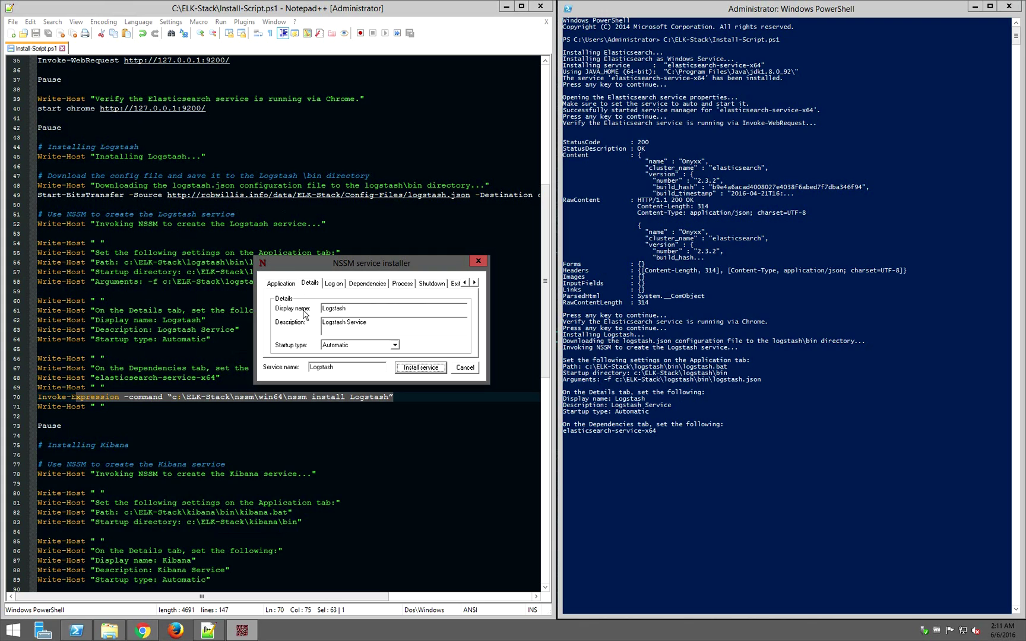
{"action": "left_click", "coordinate": [358, 287]}
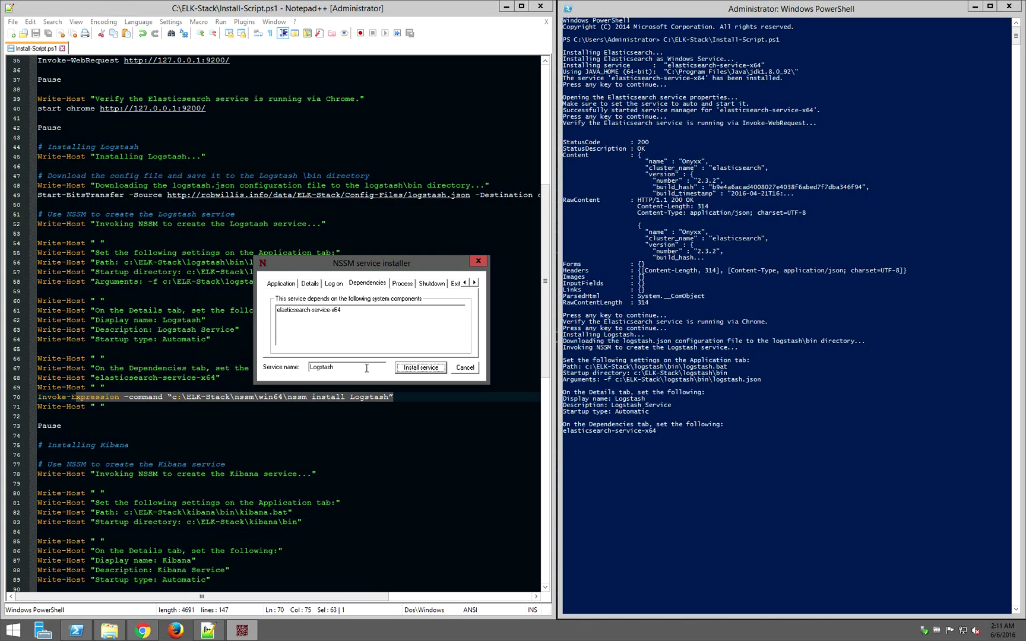
{"action": "left_click", "coordinate": [427, 369]}
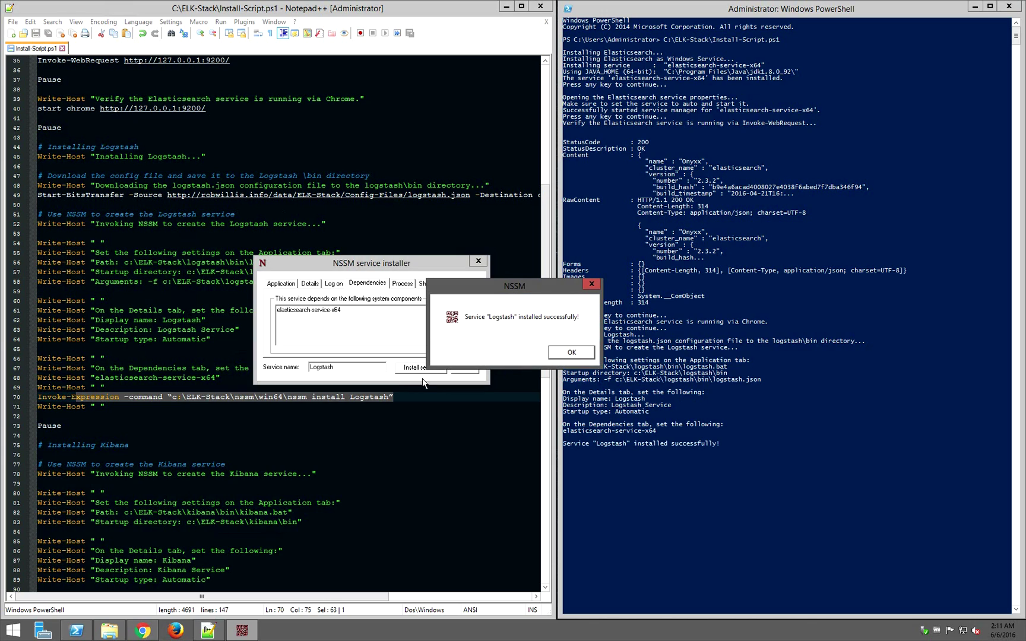
{"action": "left_click", "coordinate": [563, 354]}
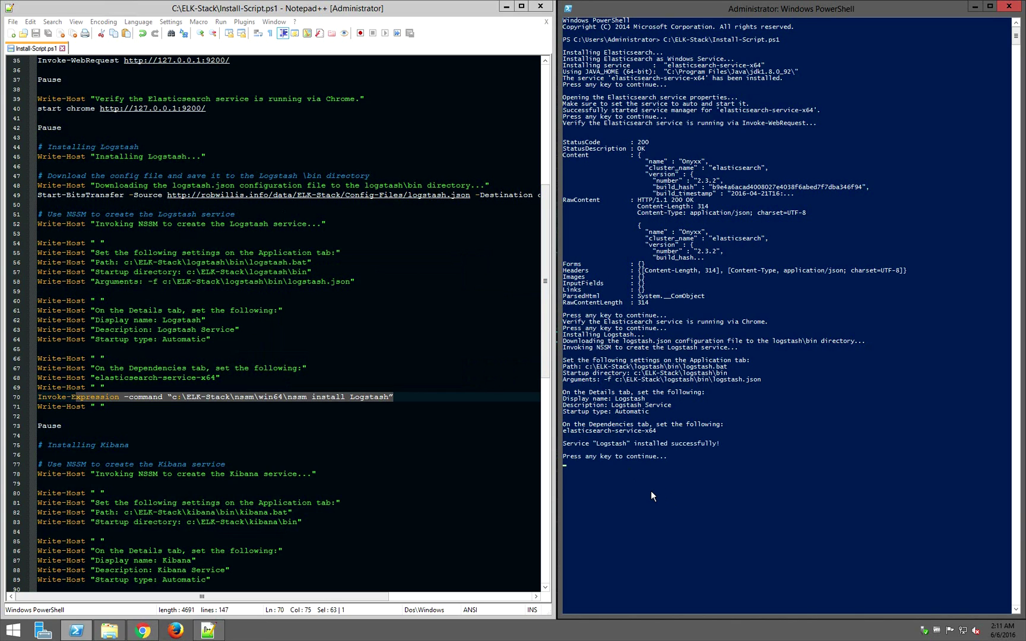
Review the Kibana section's NSSM install command in Install-Script.ps1, then continue the script to open the NSSM service installer for Kibana.
{"action": "left_click", "coordinate": [366, 475]}
{"action": "scroll", "coordinate": [367, 475], "scroll_direction": "down", "scroll_amount": 8}
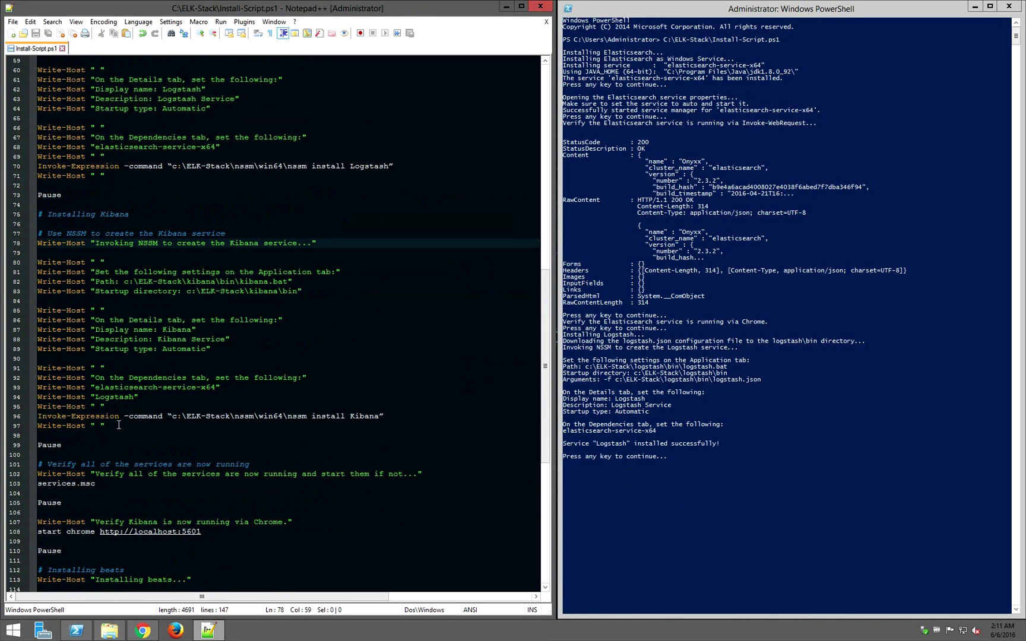
{"action": "left_click_drag", "start_coordinate": [171, 418], "coordinate": [384, 418]}
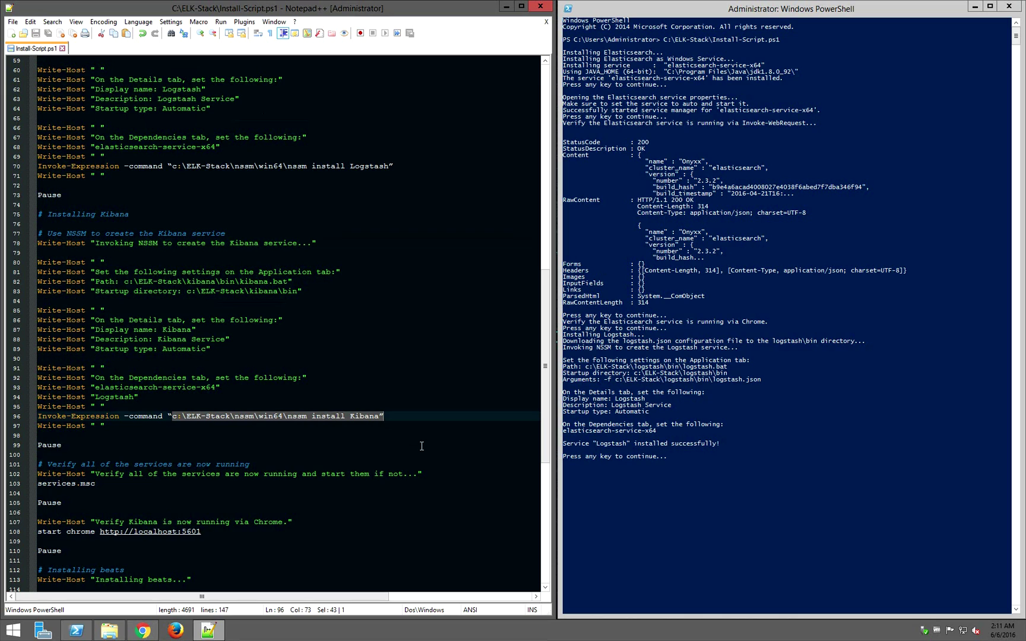
{"action": "left_click", "coordinate": [766, 488]}
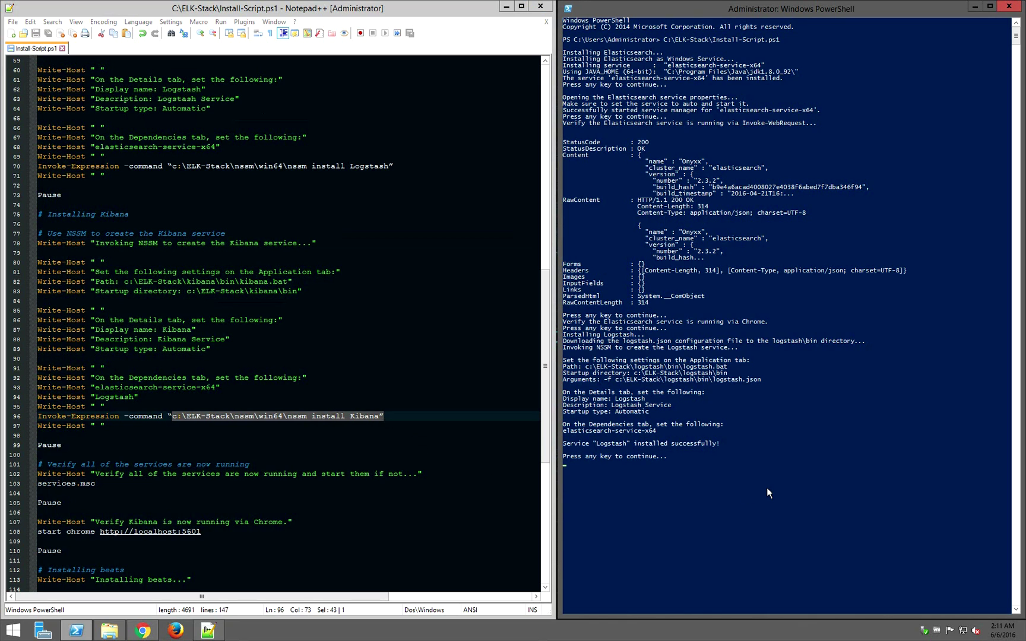
{"action": "key", "text": "Return"}
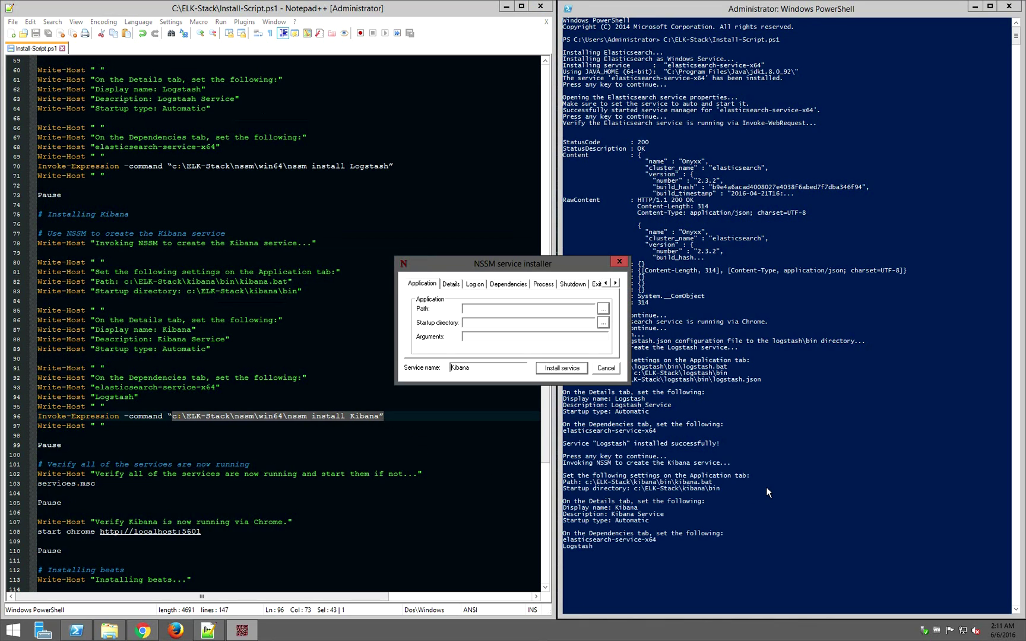
Set the Kibana service's application path to c:\ELK-Stack\kibana\bin\kibana.bat, copied from the script output.
{"action": "left_click_drag", "start_coordinate": [503, 259], "coordinate": [318, 284]}
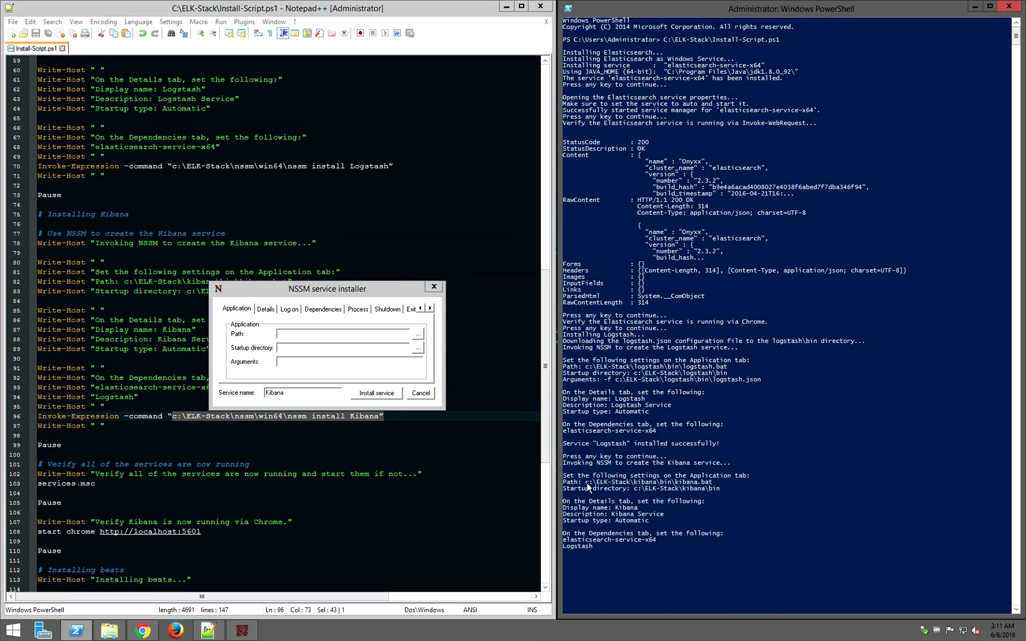
{"action": "left_click_drag", "start_coordinate": [587, 486], "coordinate": [712, 486]}
{"action": "right_click", "coordinate": [712, 486]}
{"action": "left_click", "coordinate": [296, 332]}
{"action": "type", "text": "c:\\ELK-Stack\\kibana\\bin\\kibana.bat"}
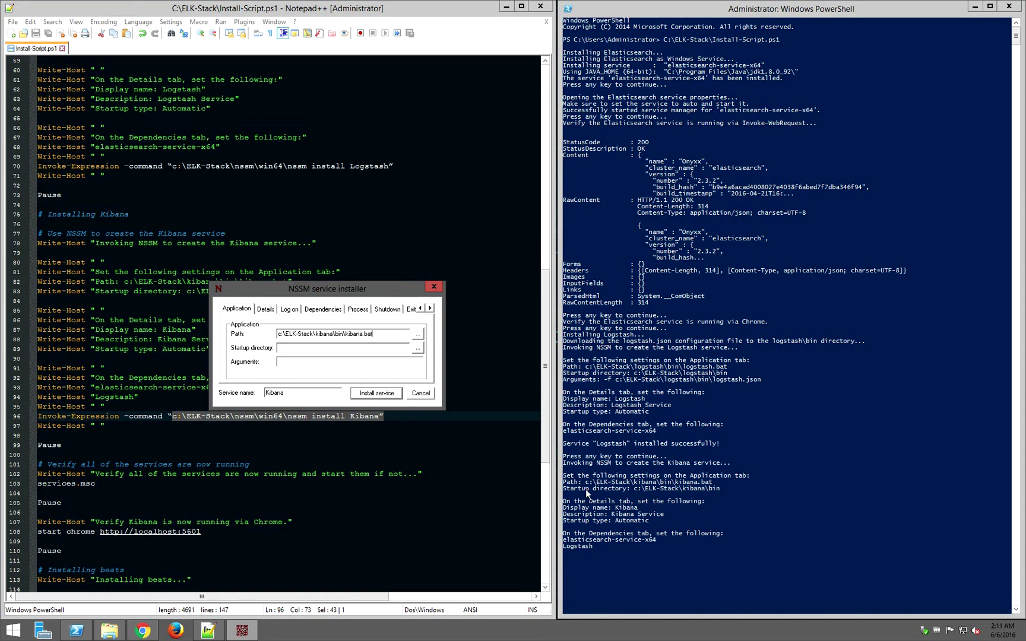
Copy c:\ELK-Stack\kibana\bin from the script output and enter it as the Kibana service's startup directory.
{"action": "left_click", "coordinate": [635, 493]}
{"action": "left_click_drag", "start_coordinate": [636, 493], "coordinate": [724, 493]}
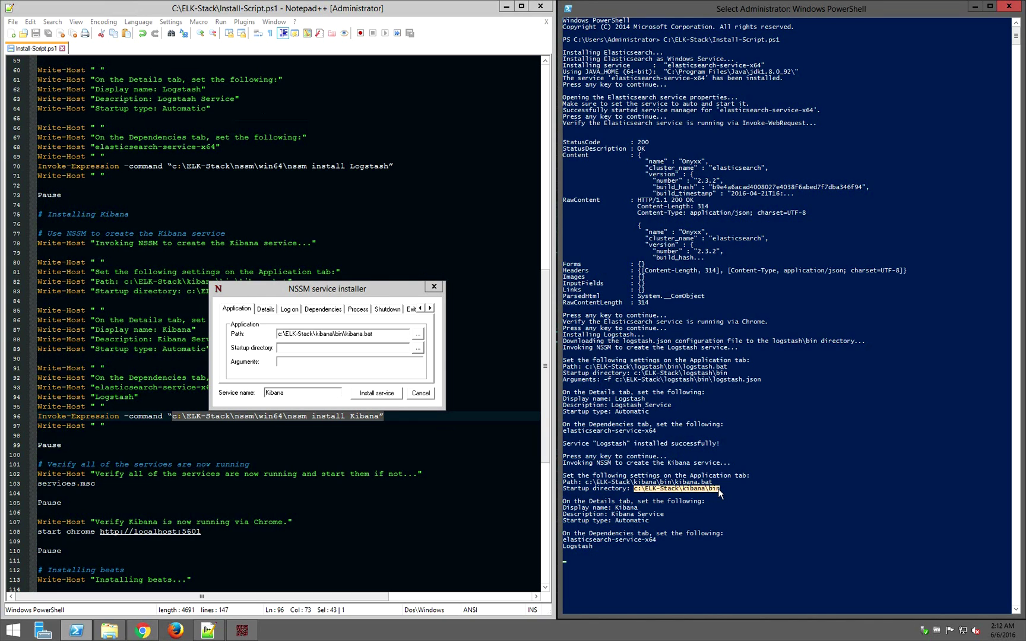
{"action": "right_click", "coordinate": [724, 493]}
{"action": "left_click", "coordinate": [332, 347]}
{"action": "type", "text": "c:\\ELK-Stack\\kibana\\bin"}
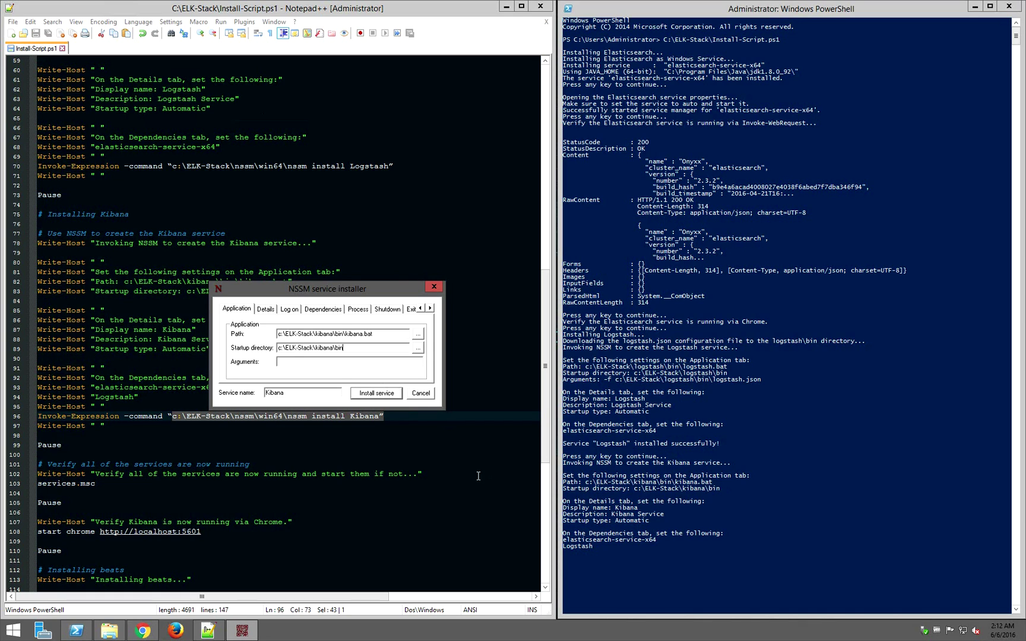
Set the service's display name to Kibana in its details, copied from the script output.
{"action": "left_click", "coordinate": [264, 309]}
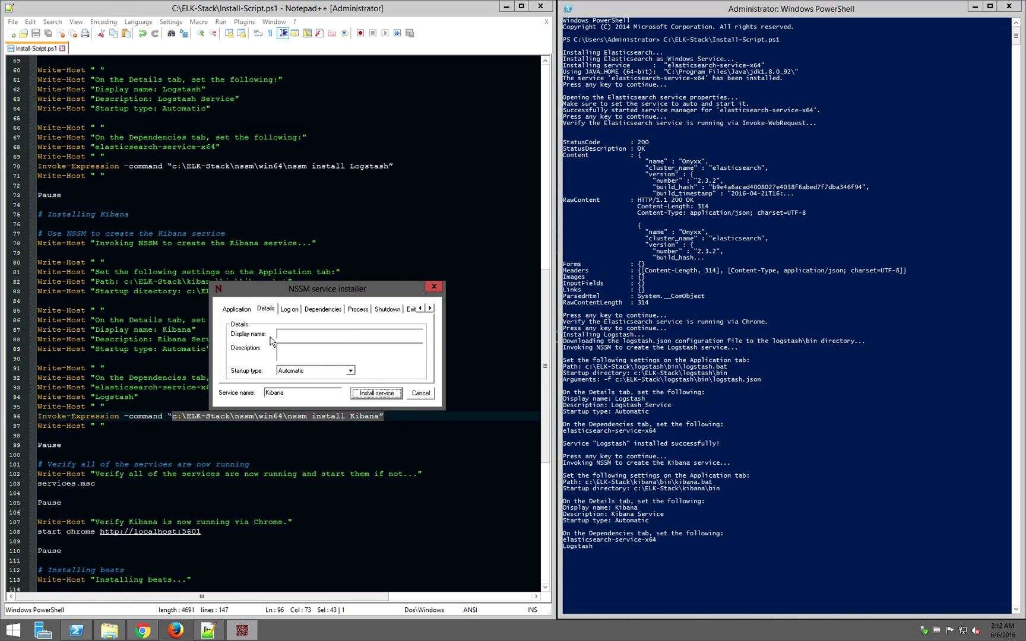
{"action": "left_click", "coordinate": [617, 510]}
{"action": "left_click_drag", "start_coordinate": [616, 508], "coordinate": [636, 512]}
{"action": "right_click", "coordinate": [637, 511]}
{"action": "left_click", "coordinate": [347, 336]}
{"action": "type", "text": "Kibana"}
Set the service description to Kibana Service, copied from the script output.
{"action": "left_click", "coordinate": [612, 513]}
{"action": "double_click", "coordinate": [613, 515]}
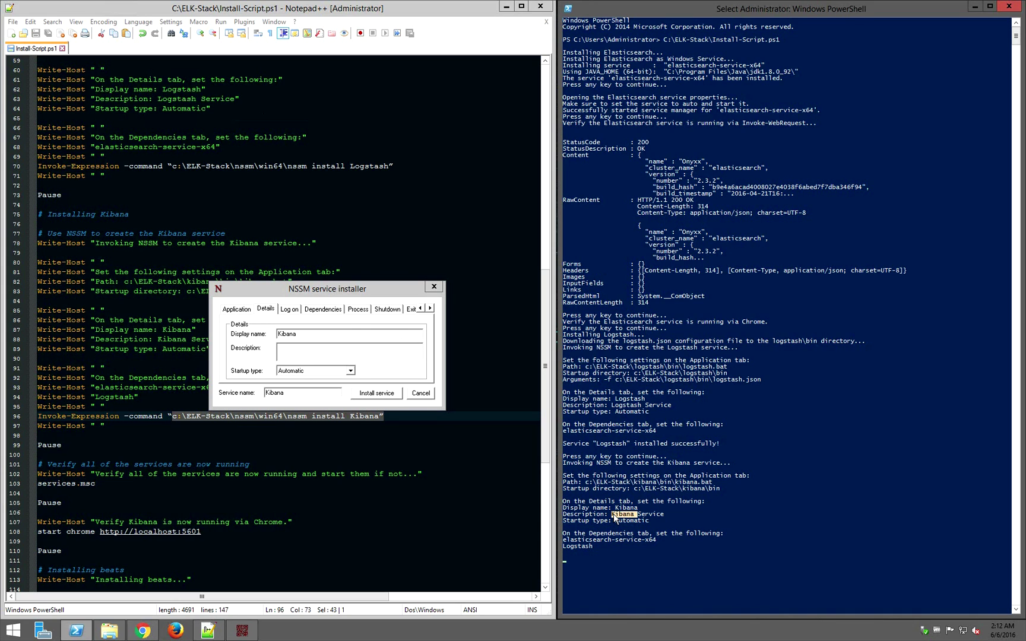
{"action": "left_click_drag", "start_coordinate": [614, 514], "coordinate": [662, 514]}
{"action": "right_click", "coordinate": [662, 514]}
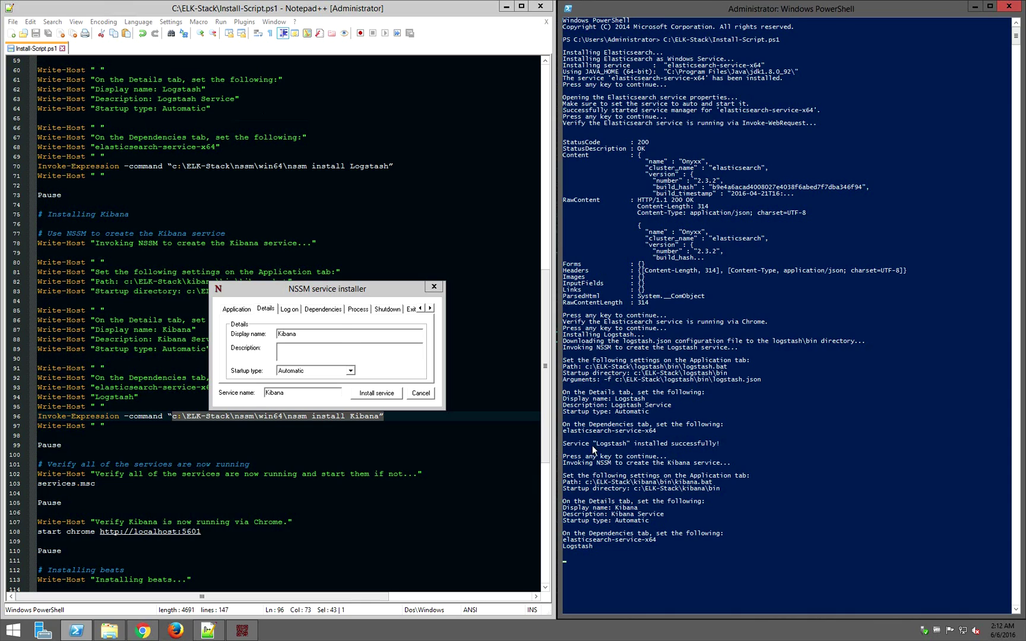
{"action": "left_click", "coordinate": [341, 349]}
{"action": "type", "text": "Kibana Service"}
Copy elasticsearch-service-x64 and Logstash from the script output and add both as dependencies of the Kibana service.
{"action": "left_click", "coordinate": [323, 308]}
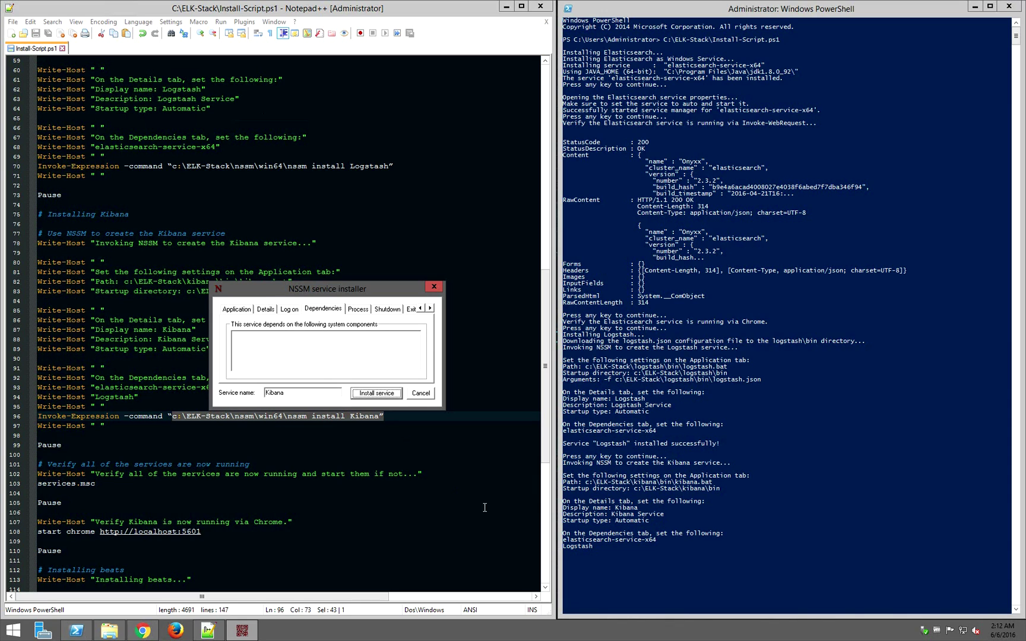
{"action": "left_click", "coordinate": [566, 542]}
{"action": "left_click", "coordinate": [564, 538]}
{"action": "left_click_drag", "start_coordinate": [663, 542], "coordinate": [663, 547]}
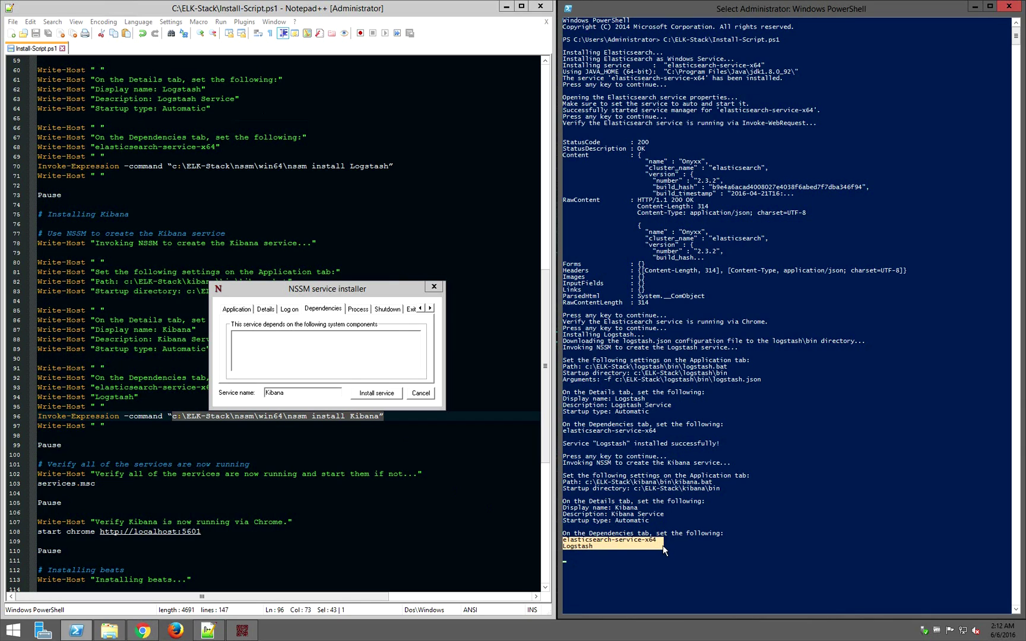
{"action": "right_click", "coordinate": [663, 546]}
{"action": "left_click", "coordinate": [362, 353]}
{"action": "type", "text": "elasticsearch-service-x64 Logstash"}
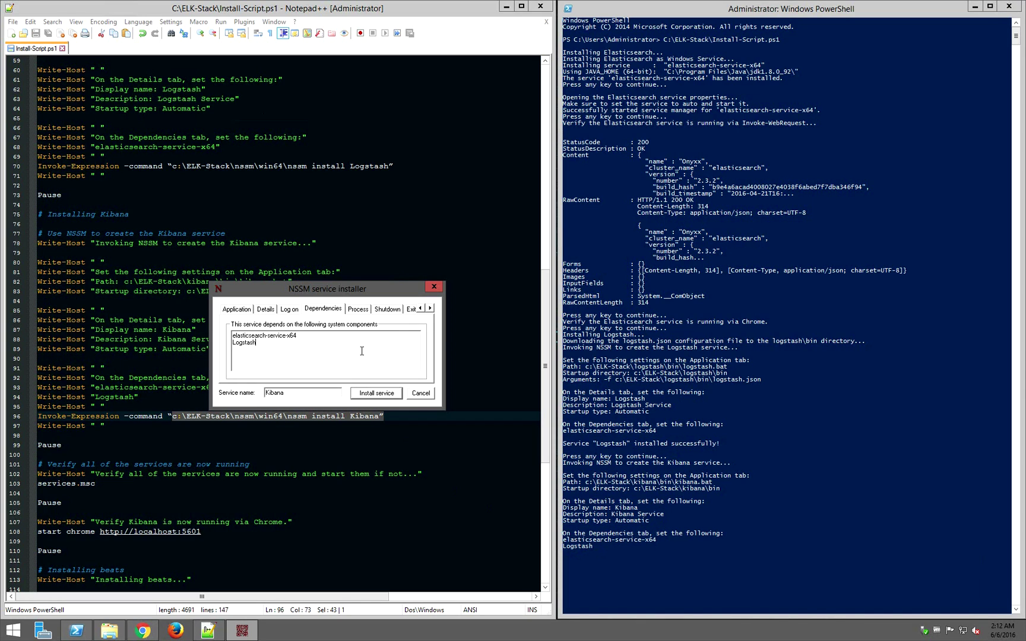
Recheck the application, details and dependency settings, then install the Kibana service and dismiss the confirmation.
{"action": "left_click", "coordinate": [238, 309]}
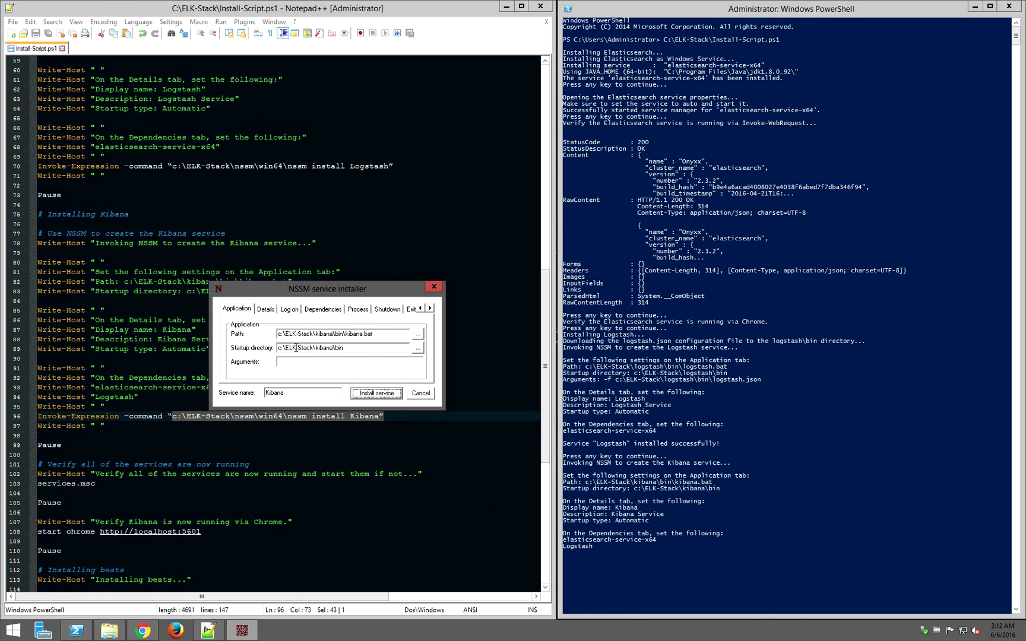
{"action": "left_click", "coordinate": [266, 310]}
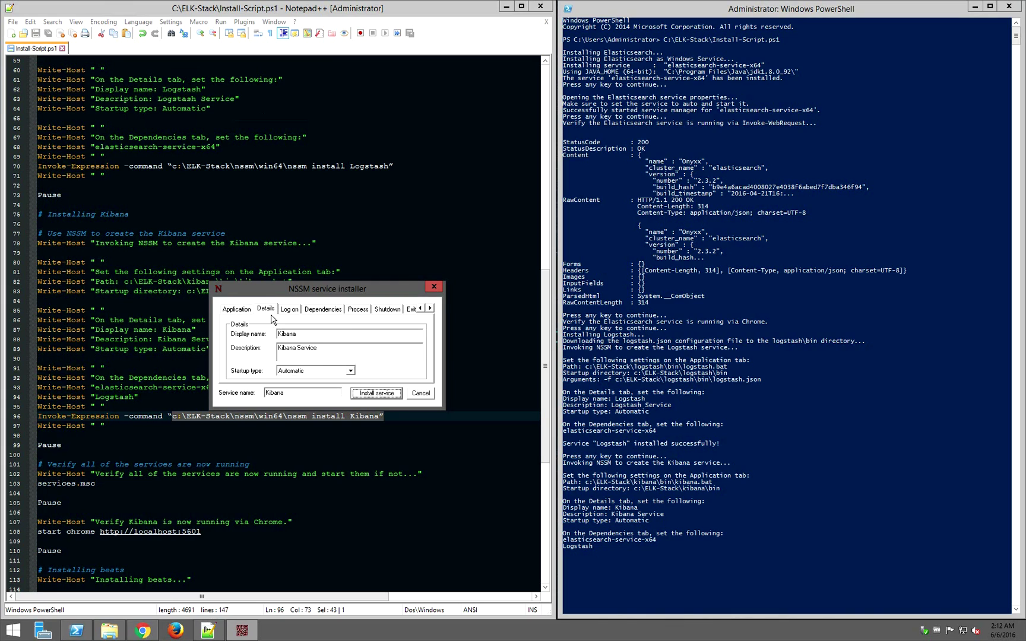
{"action": "left_click", "coordinate": [315, 313]}
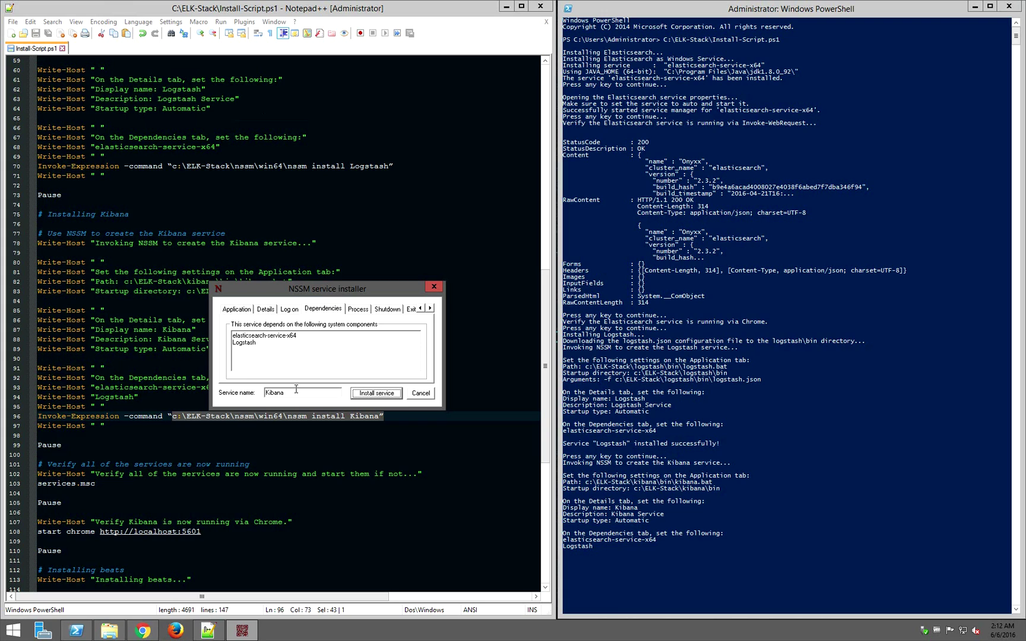
{"action": "left_click", "coordinate": [375, 393]}
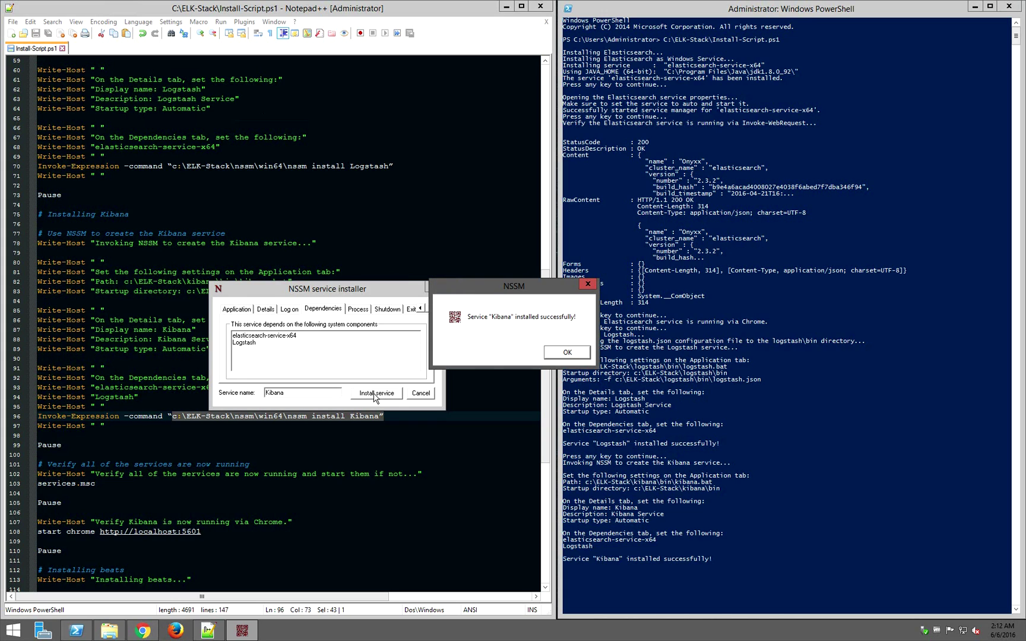
{"action": "left_click", "coordinate": [567, 353]}
Review the Logstash and Kibana NSSM commands in Install-Script.ps1, then continue the script to open the Services console.
{"action": "left_click", "coordinate": [390, 522]}
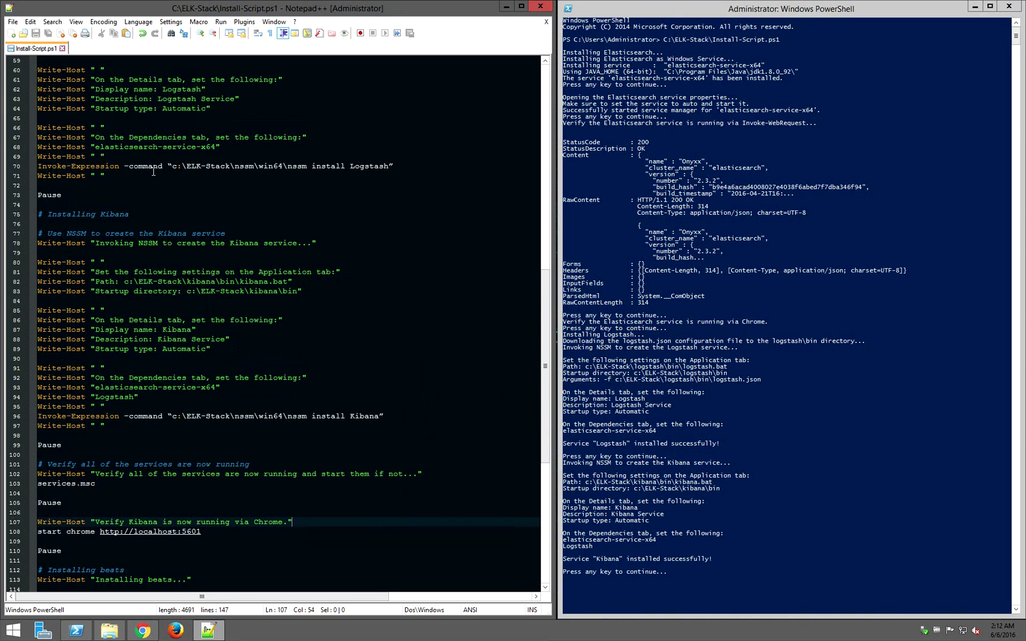
{"action": "left_click_drag", "start_coordinate": [154, 167], "coordinate": [409, 166]}
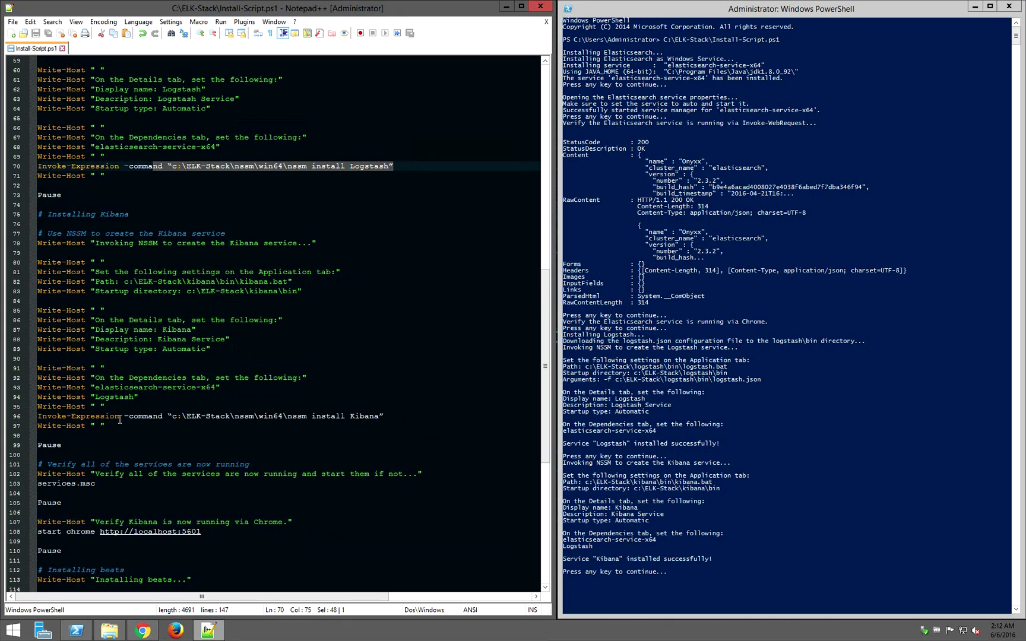
{"action": "left_click_drag", "start_coordinate": [145, 417], "coordinate": [433, 417]}
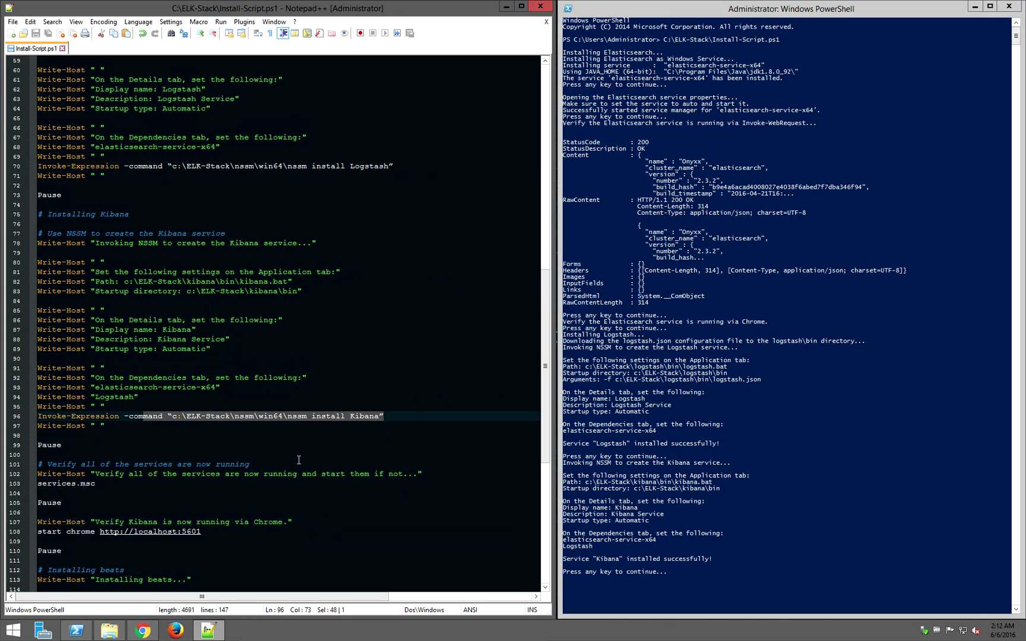
{"action": "left_click", "coordinate": [129, 474]}
{"action": "left_click", "coordinate": [822, 520]}
{"action": "key", "text": "Return"}
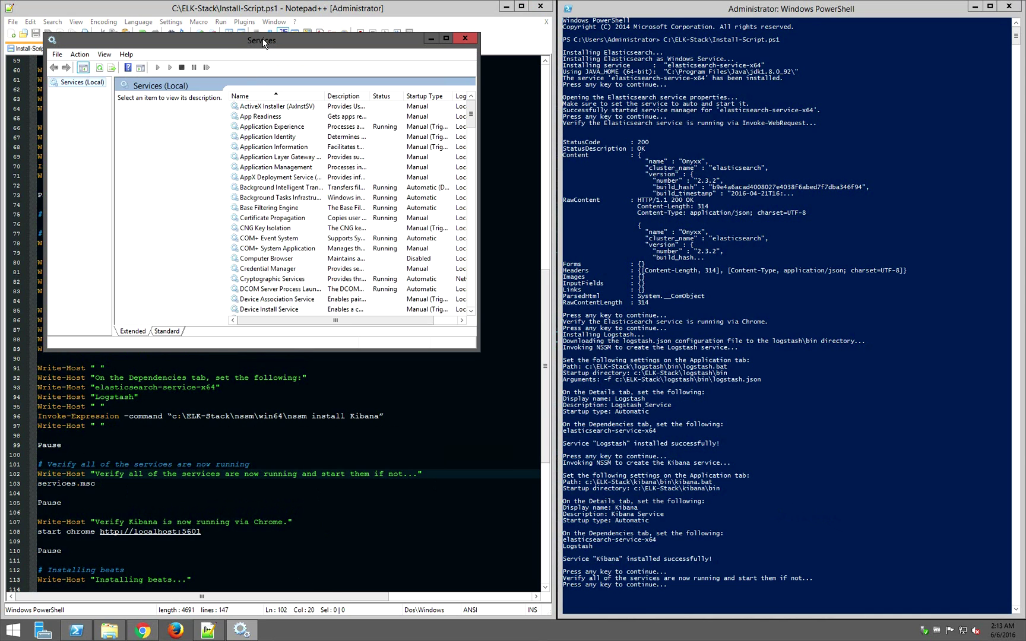
Dock the Services console beside the script, check the Elasticsearch service's status, and start the Logstash service.
{"action": "left_click_drag", "start_coordinate": [262, 38], "coordinate": [1025, 238]}
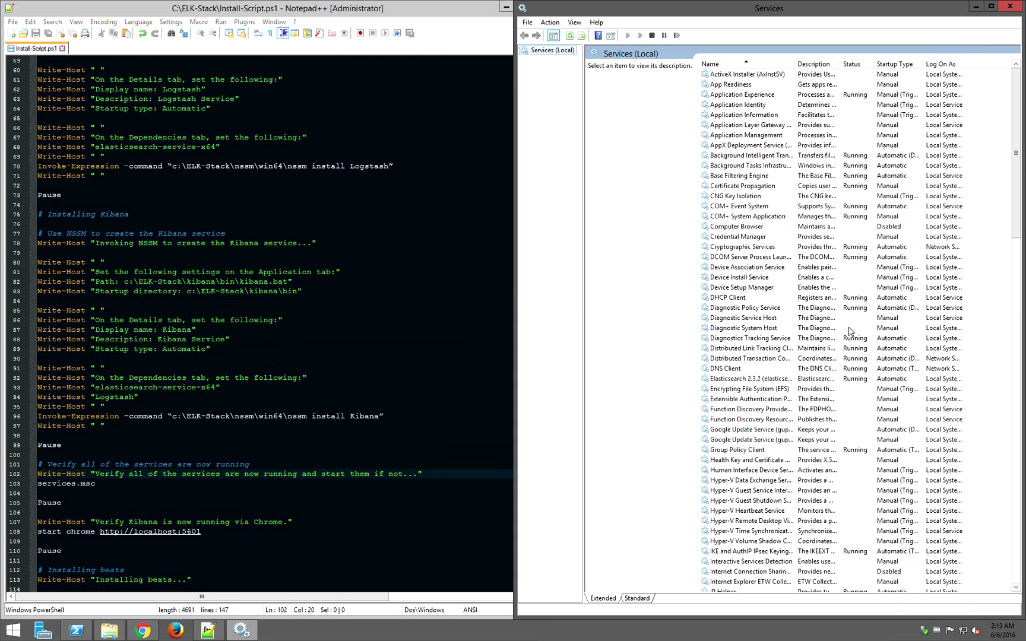
{"action": "left_click", "coordinate": [742, 288]}
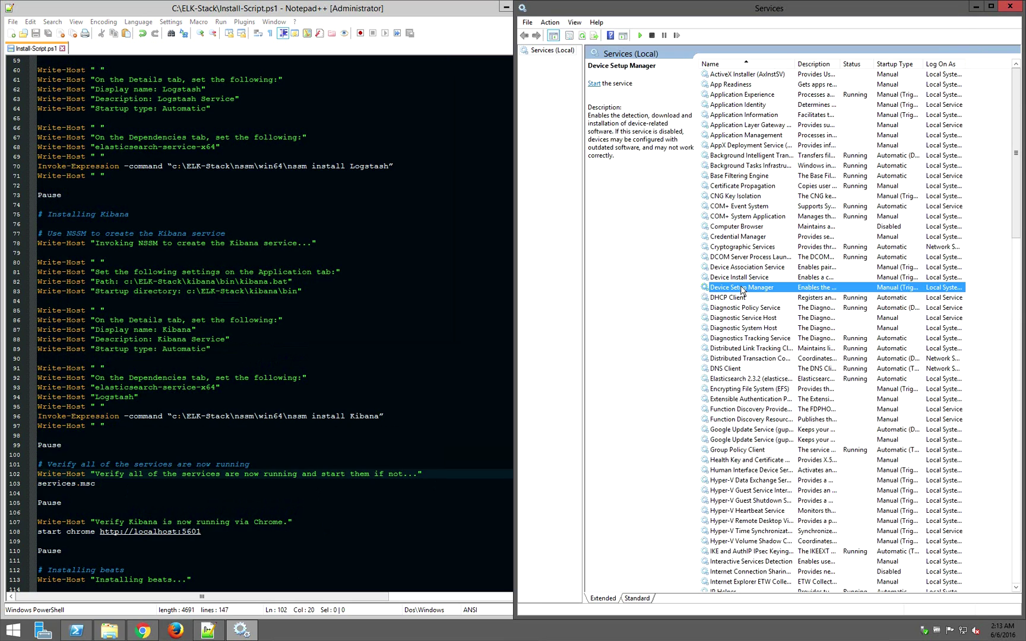
{"action": "key", "text": "e"}
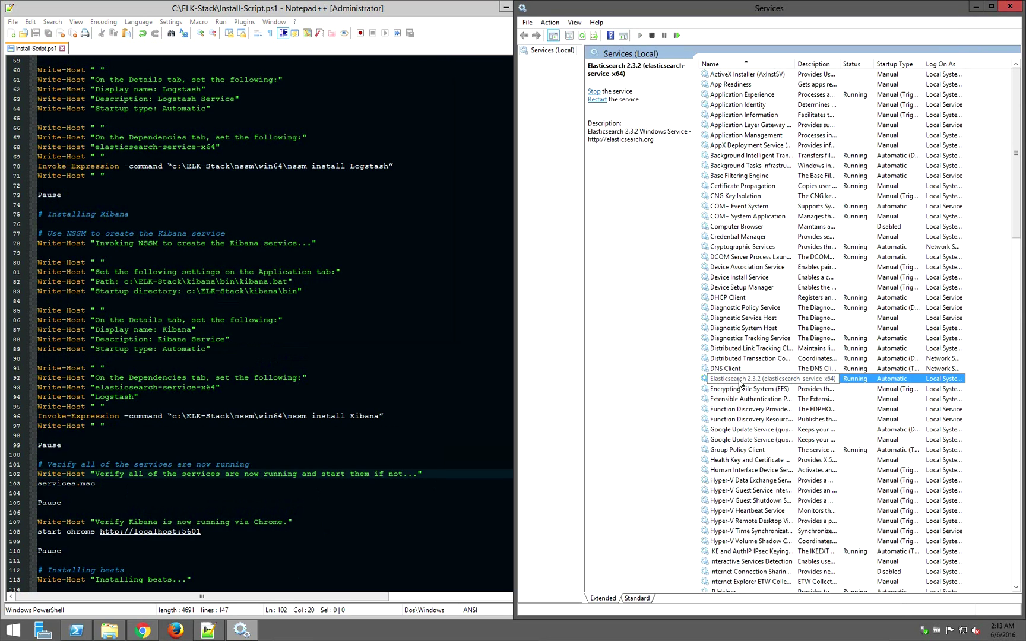
{"action": "key", "text": "l"}
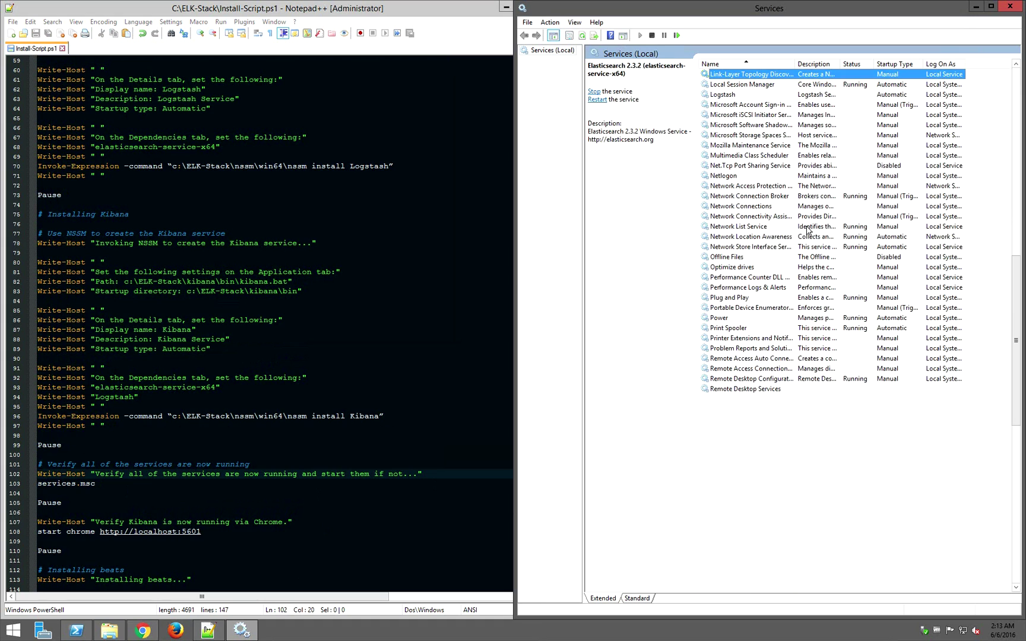
{"action": "left_click", "coordinate": [743, 96]}
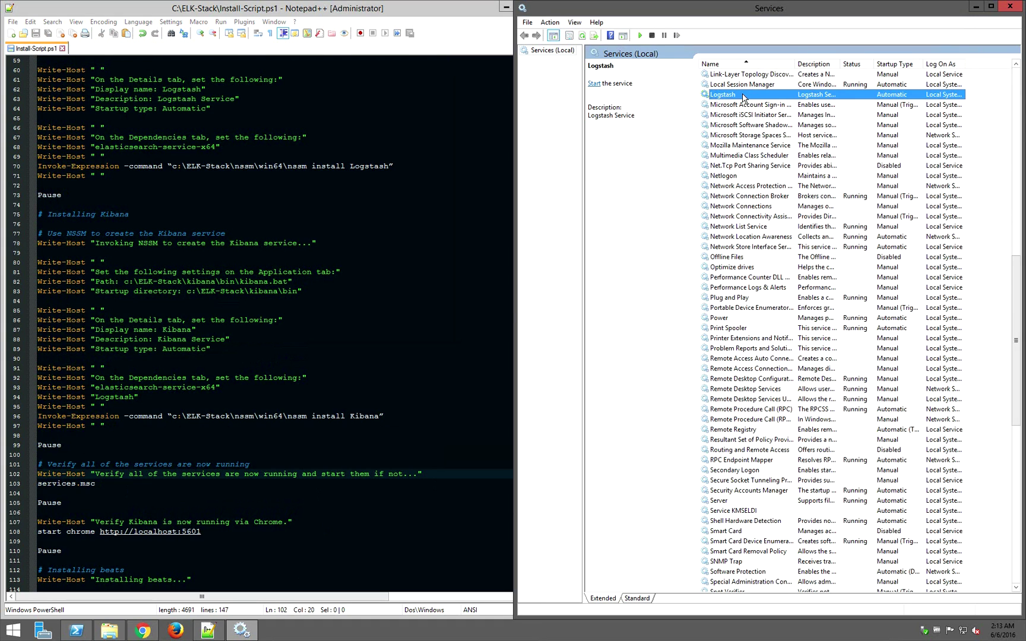
{"action": "right_click", "coordinate": [744, 96]}
{"action": "left_click", "coordinate": [755, 104]}
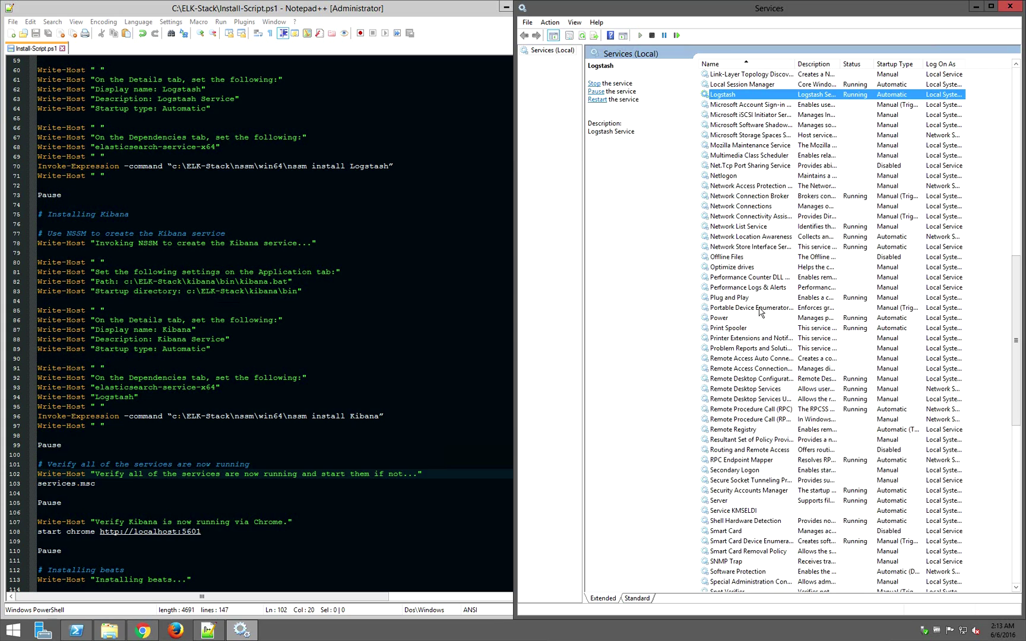
Find the Kibana service in the services list, start it, and close the Services console.
{"action": "left_click", "coordinate": [733, 239]}
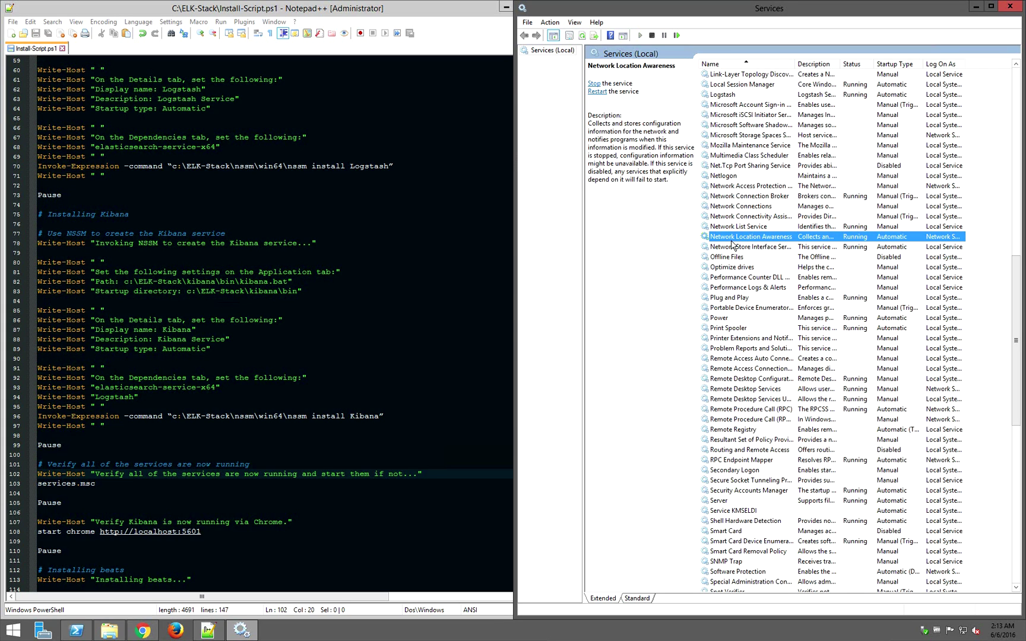
{"action": "key", "text": "k"}
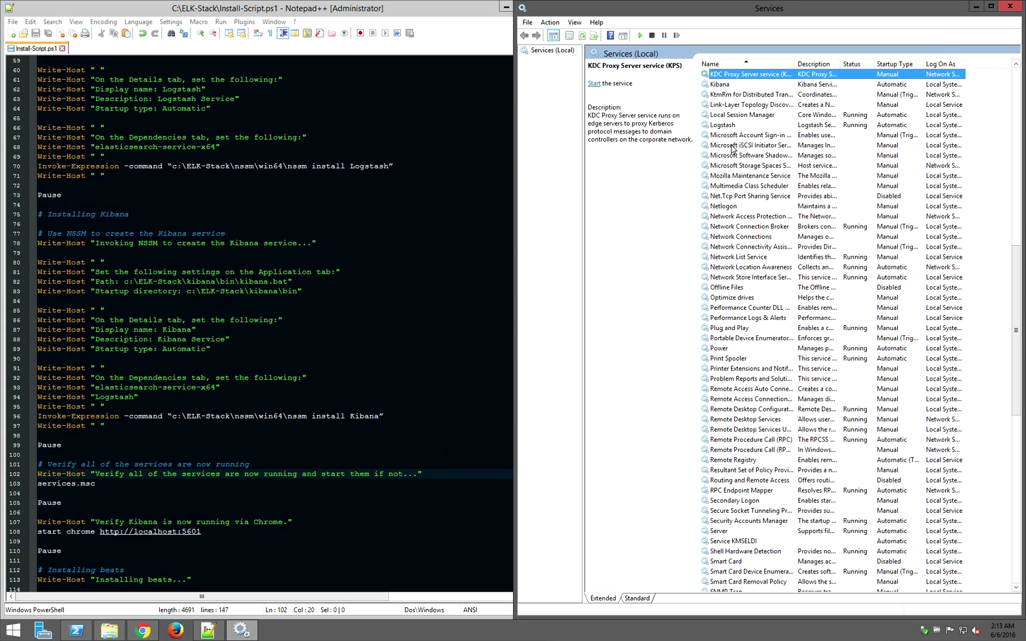
{"action": "left_click", "coordinate": [728, 84]}
{"action": "right_click", "coordinate": [728, 85]}
{"action": "left_click", "coordinate": [738, 91]}
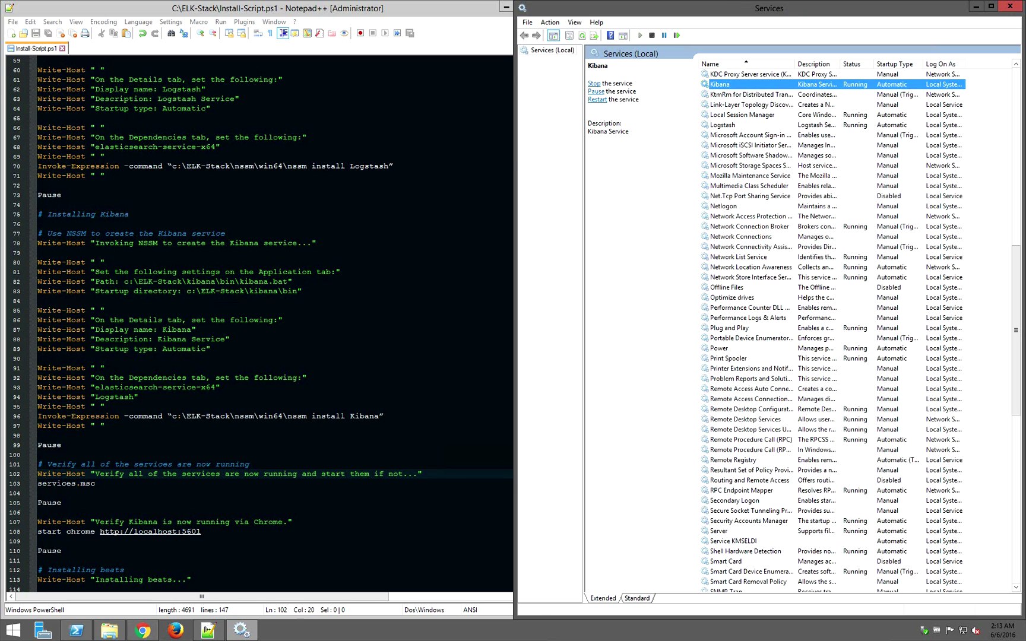
{"action": "left_click", "coordinate": [1010, 6]}
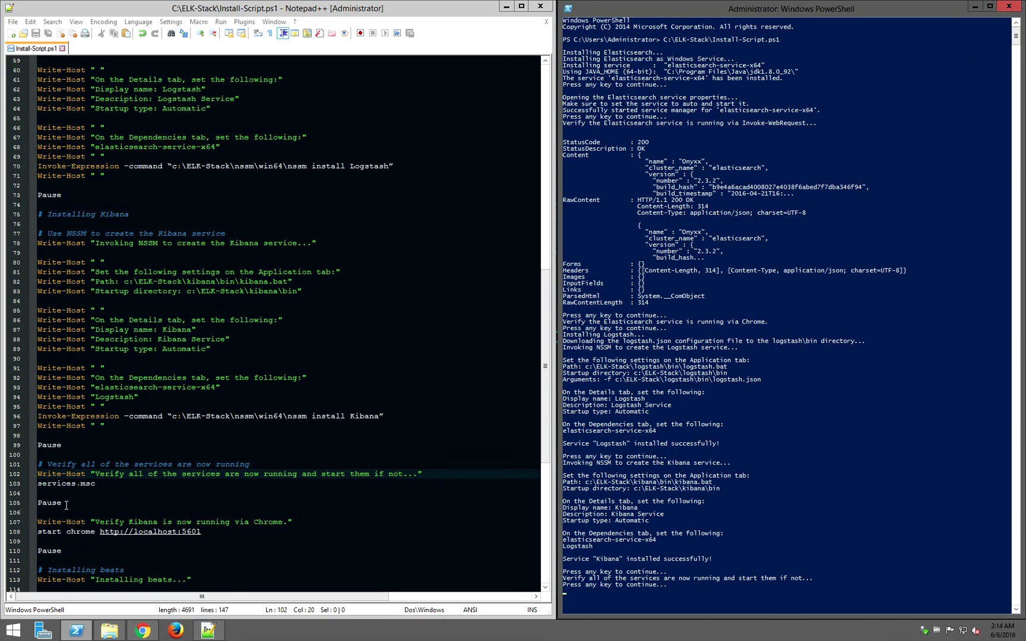
{"action": "left_click_drag", "start_coordinate": [43, 532], "coordinate": [274, 533]}
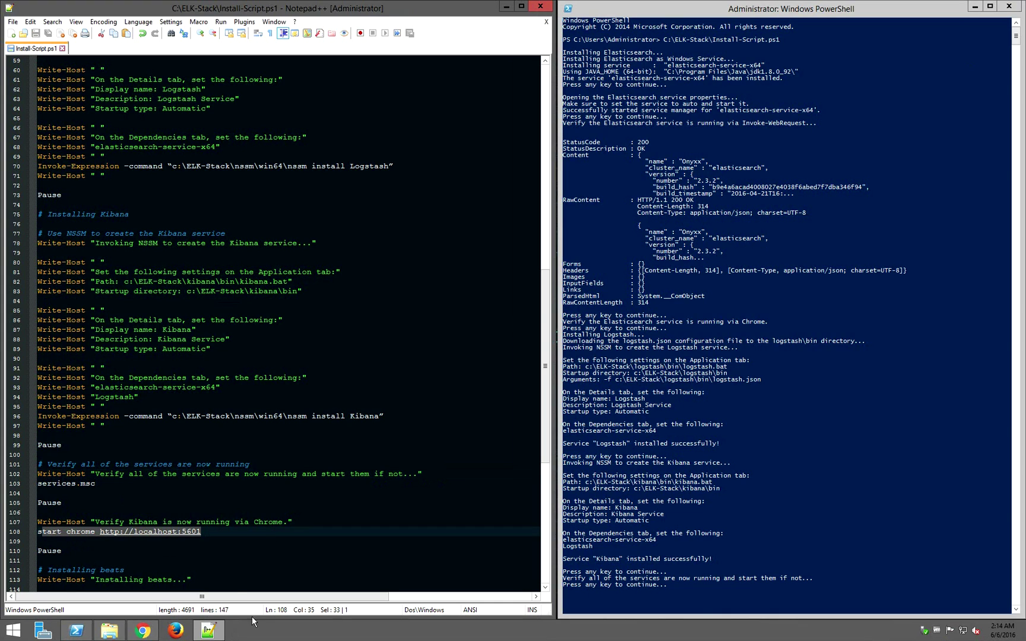
{"action": "left_click", "coordinate": [727, 596]}
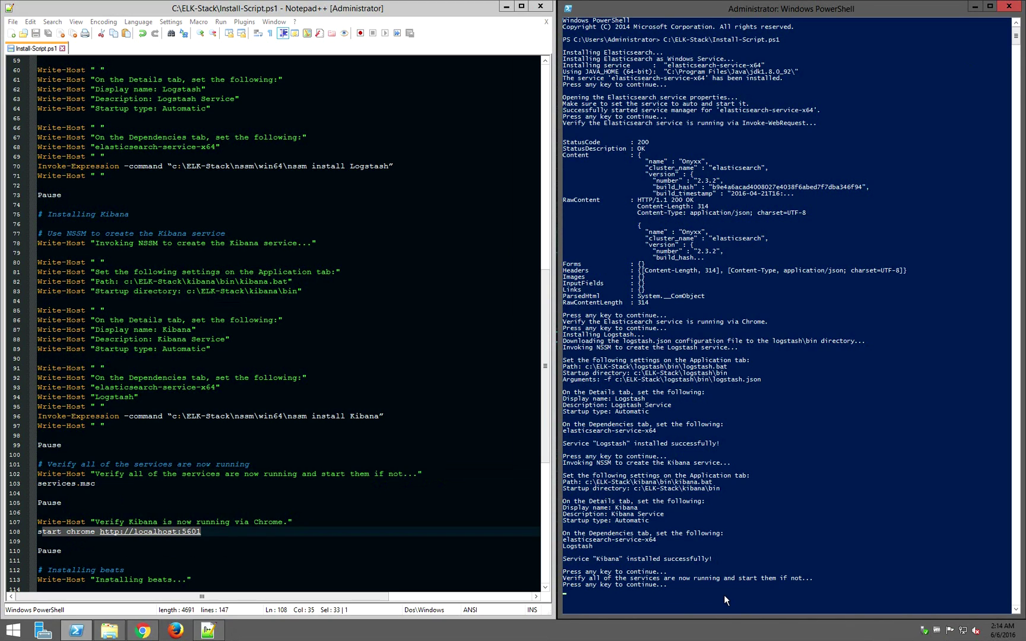
{"action": "key", "text": "Return"}
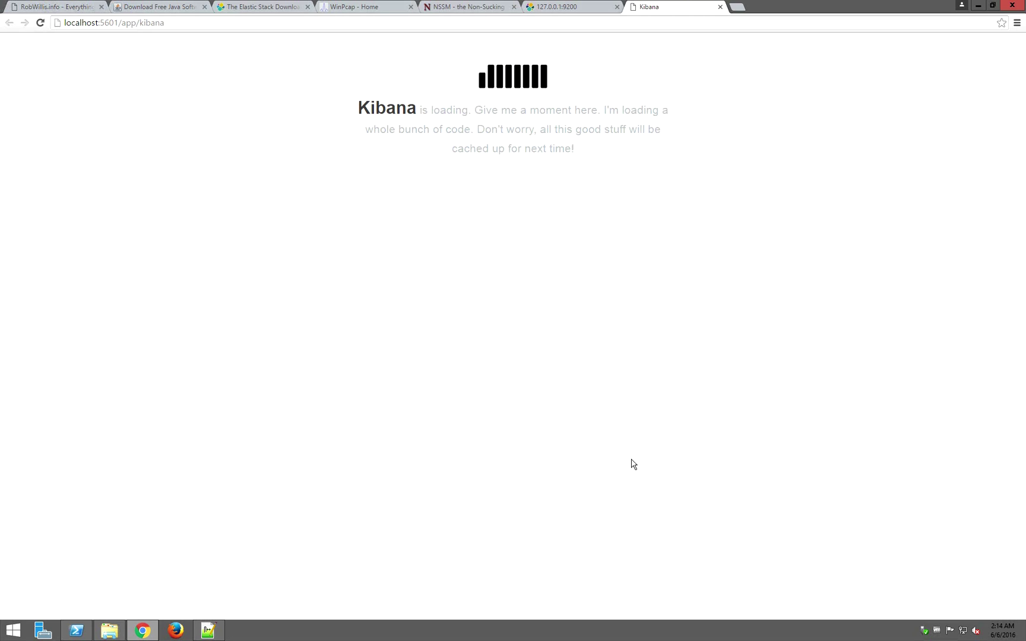
{"action": "left_click", "coordinate": [202, 24]}
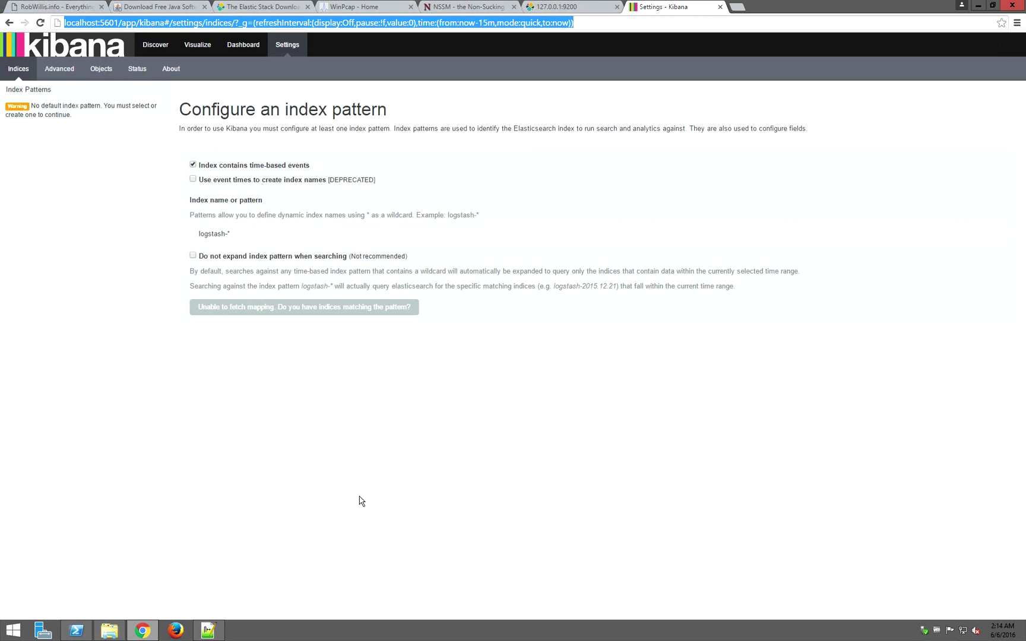
{"action": "left_click", "coordinate": [977, 7]}
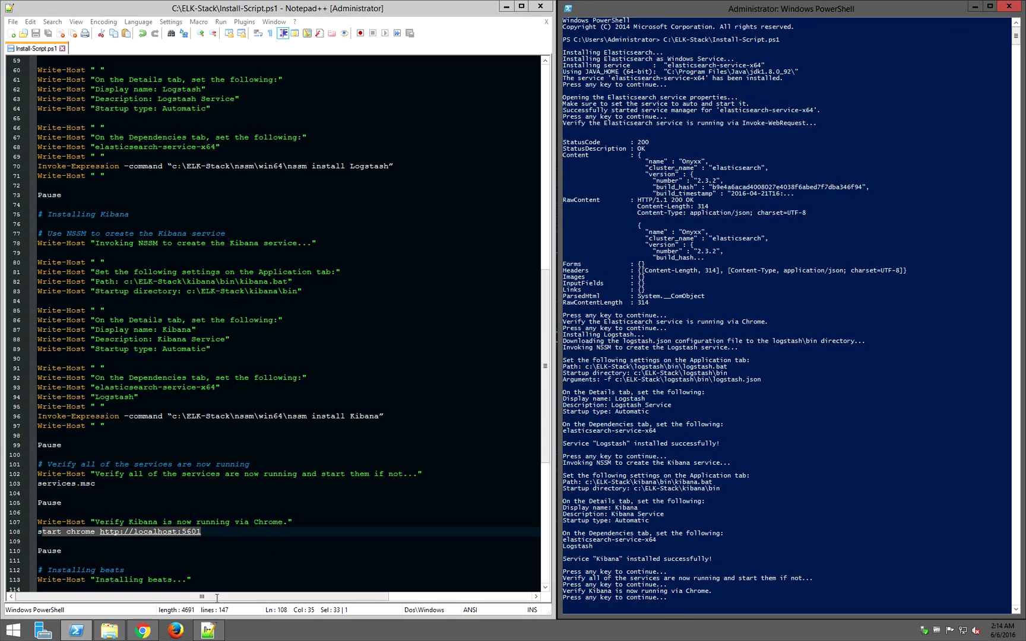
Review the beats section of Install-Script.ps1, examining the filebeat and topbeat install commands and the WinPcap_4_1_3.exe line.
{"action": "scroll", "coordinate": [286, 508], "scroll_direction": "down", "scroll_amount": 4}
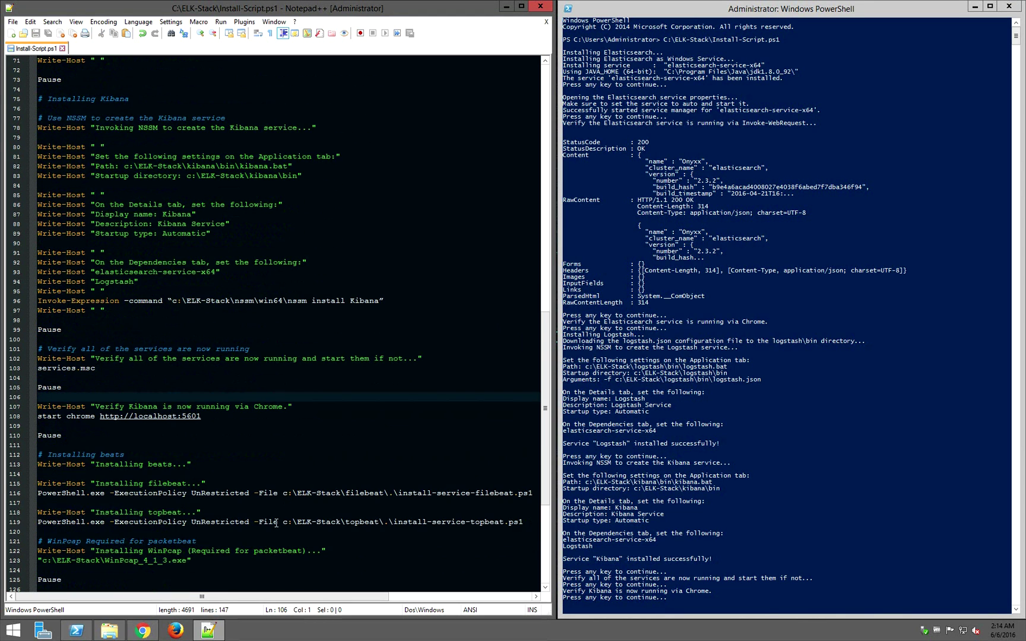
{"action": "scroll", "coordinate": [275, 483], "scroll_direction": "down", "scroll_amount": 4}
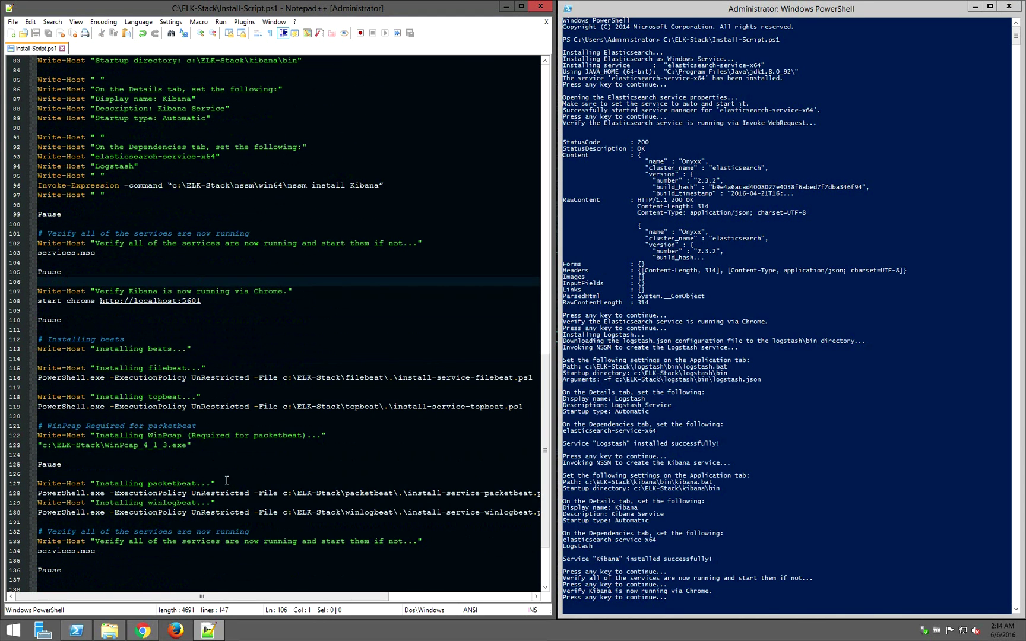
{"action": "scroll", "coordinate": [221, 484], "scroll_direction": "down", "scroll_amount": 1}
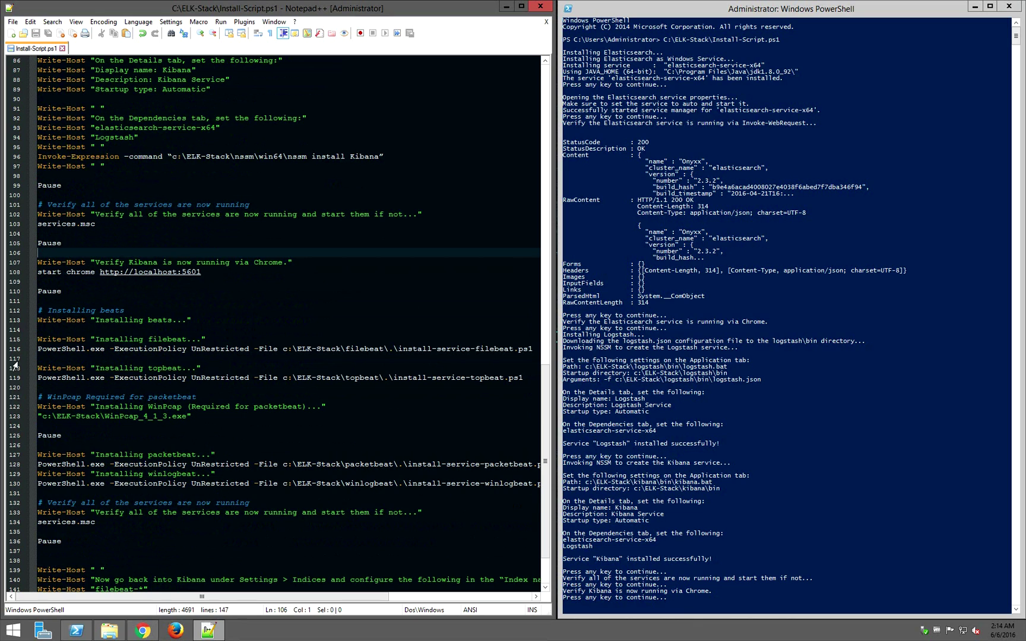
{"action": "left_click_drag", "start_coordinate": [39, 349], "coordinate": [440, 350]}
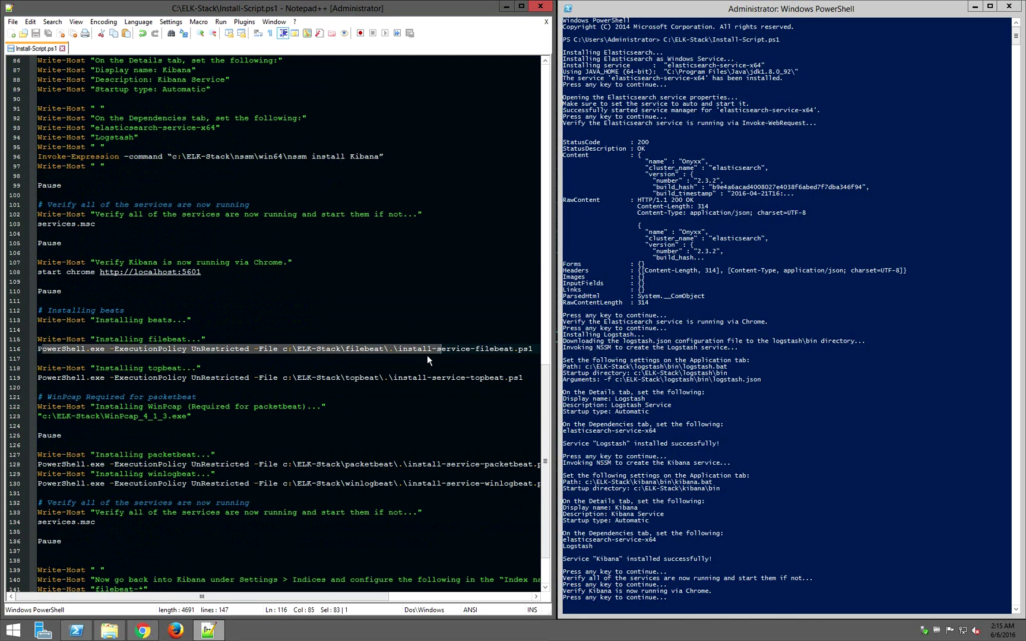
{"action": "left_click_drag", "start_coordinate": [200, 597], "coordinate": [229, 600]}
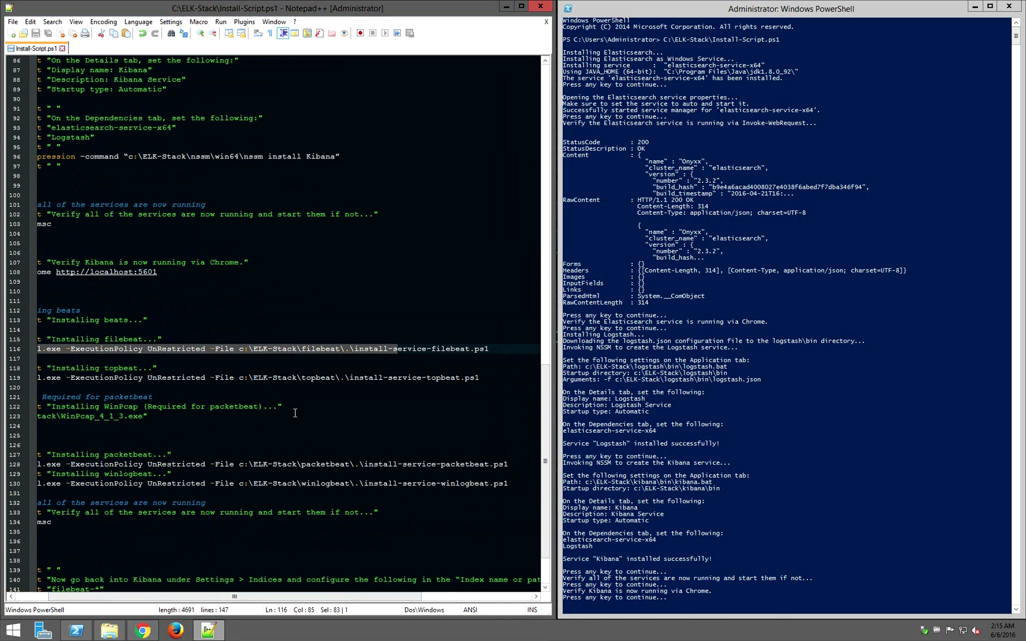
{"action": "left_click", "coordinate": [304, 349]}
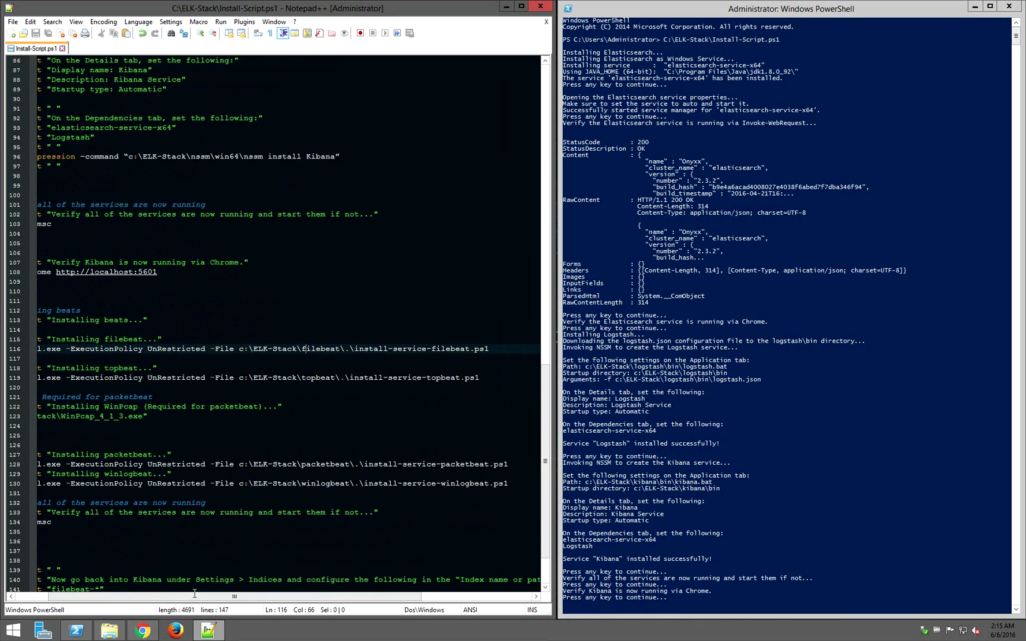
{"action": "left_click_drag", "start_coordinate": [354, 349], "coordinate": [498, 348]}
{"action": "left_click_drag", "start_coordinate": [350, 378], "coordinate": [489, 378]}
{"action": "left_click_drag", "start_coordinate": [332, 596], "coordinate": [185, 599]}
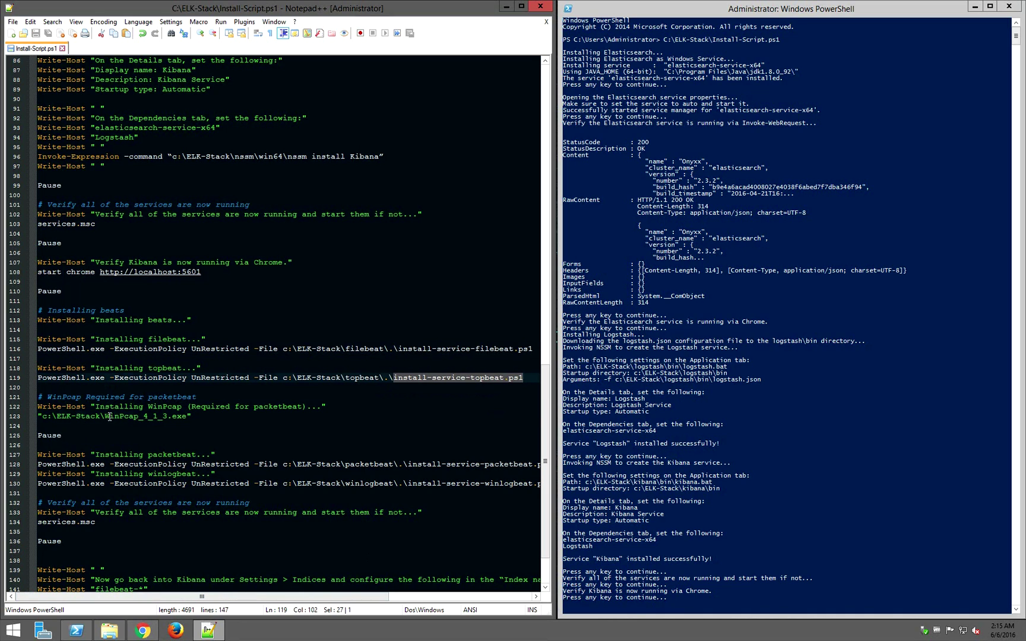
{"action": "left_click_drag", "start_coordinate": [110, 417], "coordinate": [192, 417]}
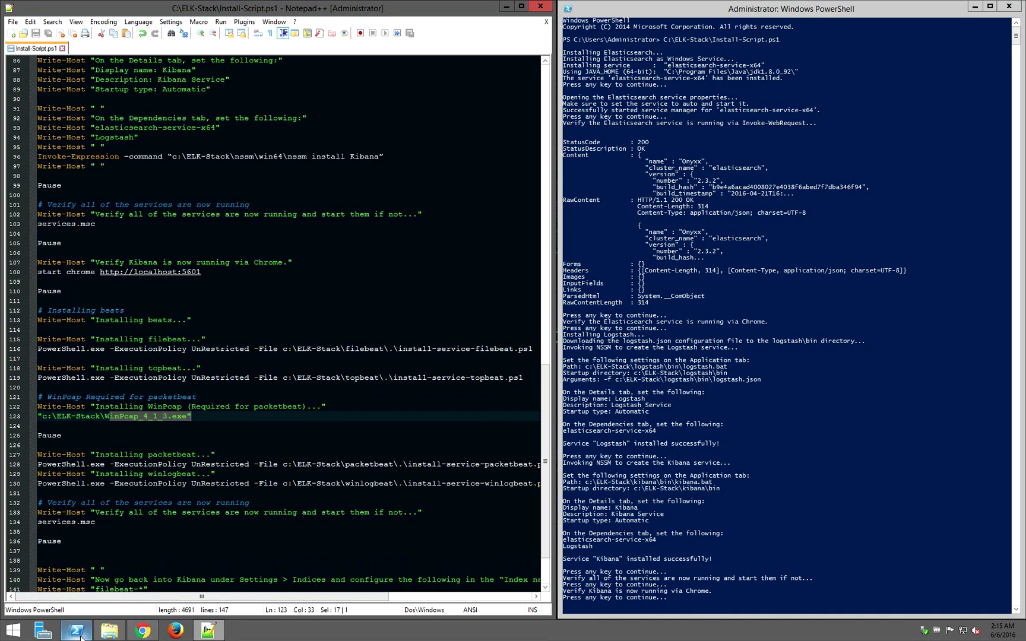
Continue the install script and allow the filebeat and topbeat service install scripts to run once.
{"action": "left_click", "coordinate": [799, 493]}
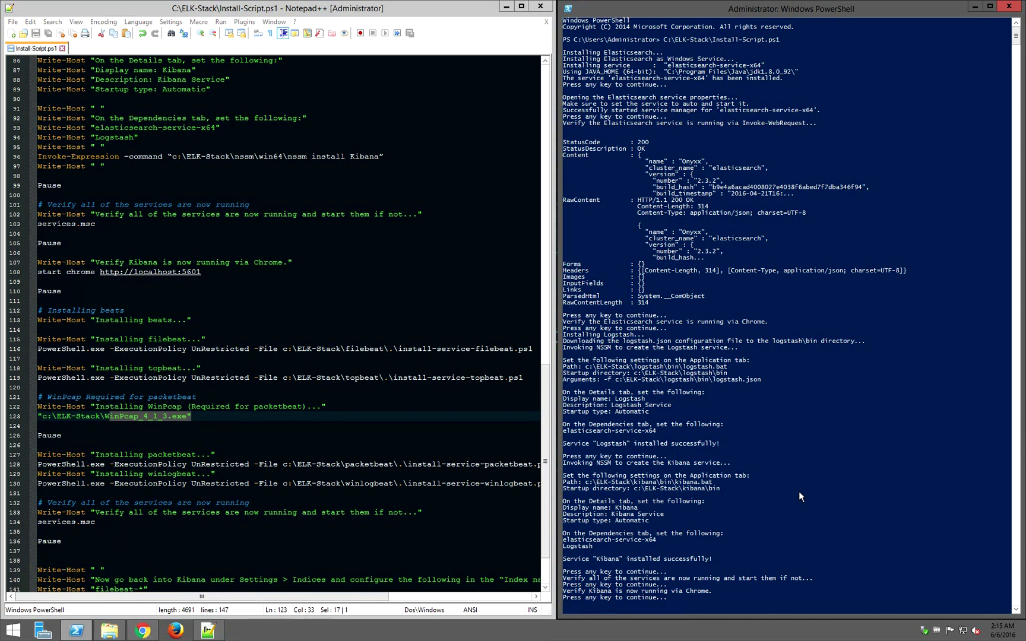
{"action": "key", "text": "Return"}
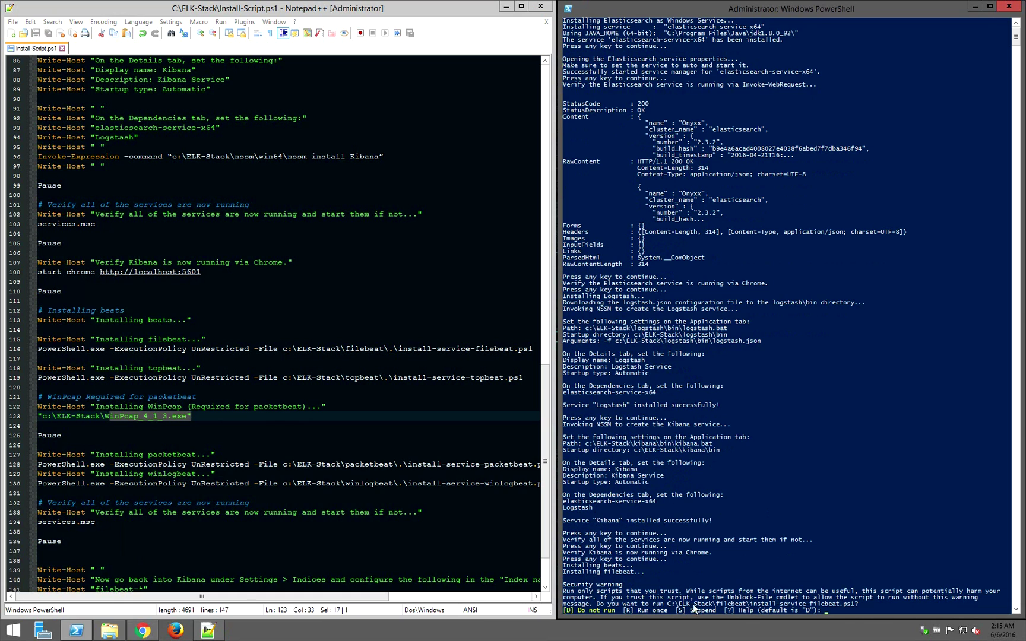
{"action": "left_click", "coordinate": [852, 565]}
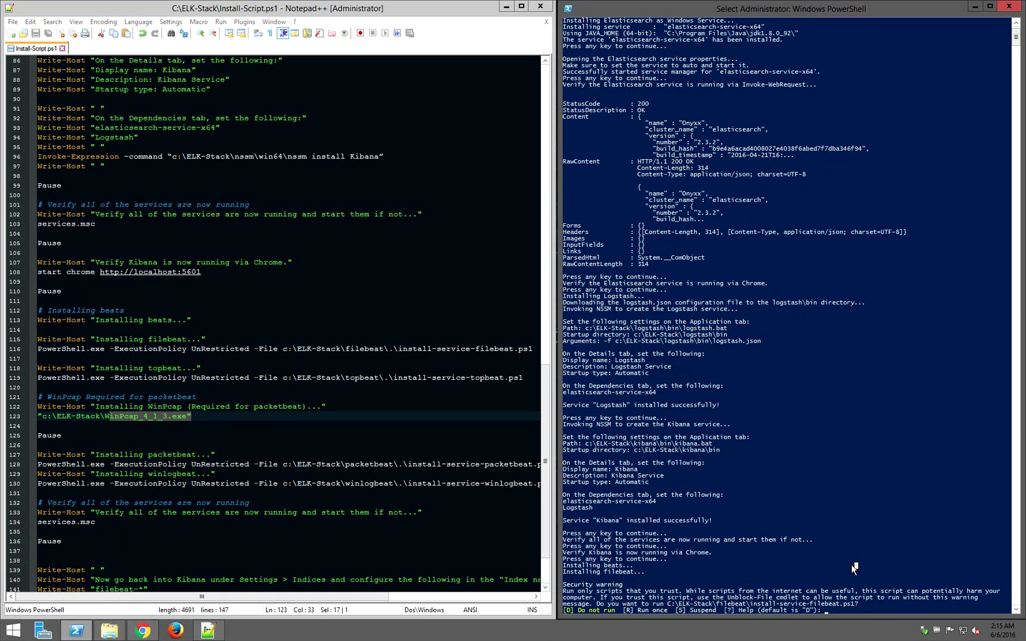
{"action": "type", "text": "r"}
{"action": "key", "text": "Return"}
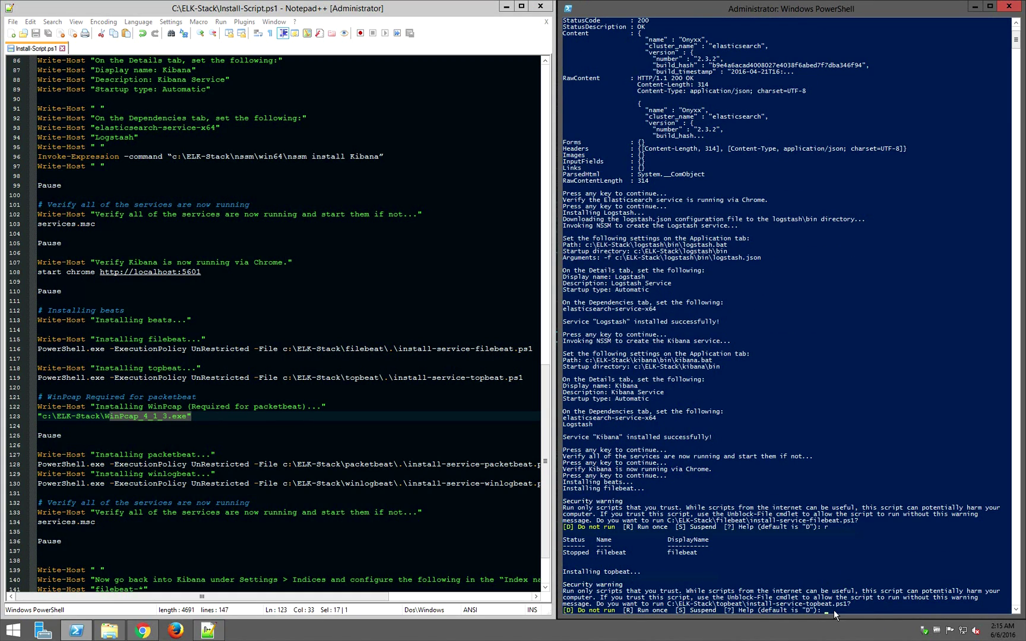
{"action": "left_click", "coordinate": [870, 579]}
{"action": "type", "text": "r"}
{"action": "key", "text": "Return"}
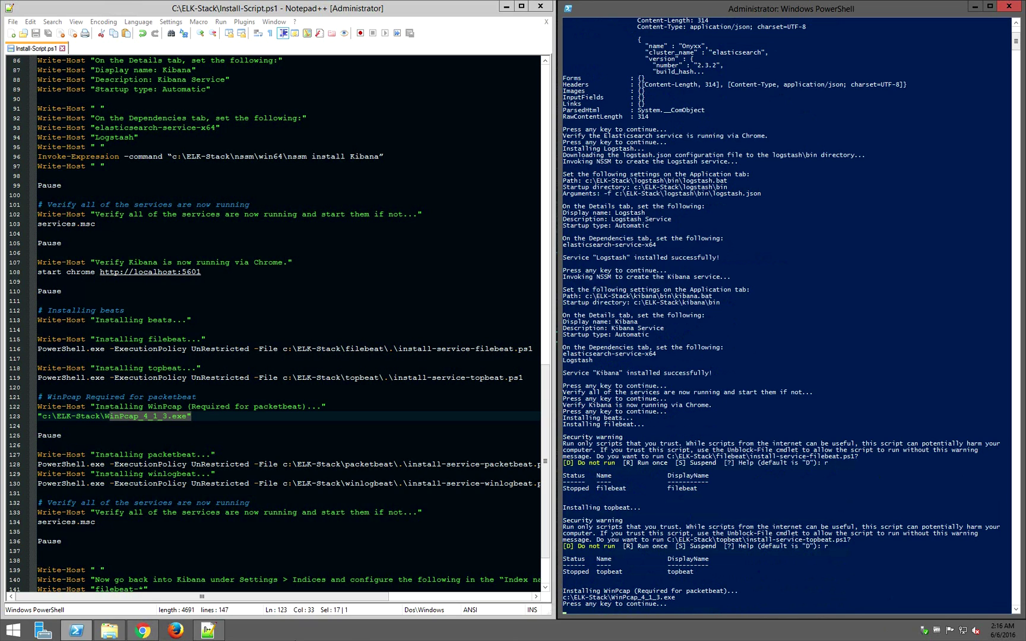
Run WinPcap_4_1_3.exe from the ELK-Stack folder, accept the license, complete the installation with default options, and minimize the folder window.
{"action": "left_click", "coordinate": [107, 631]}
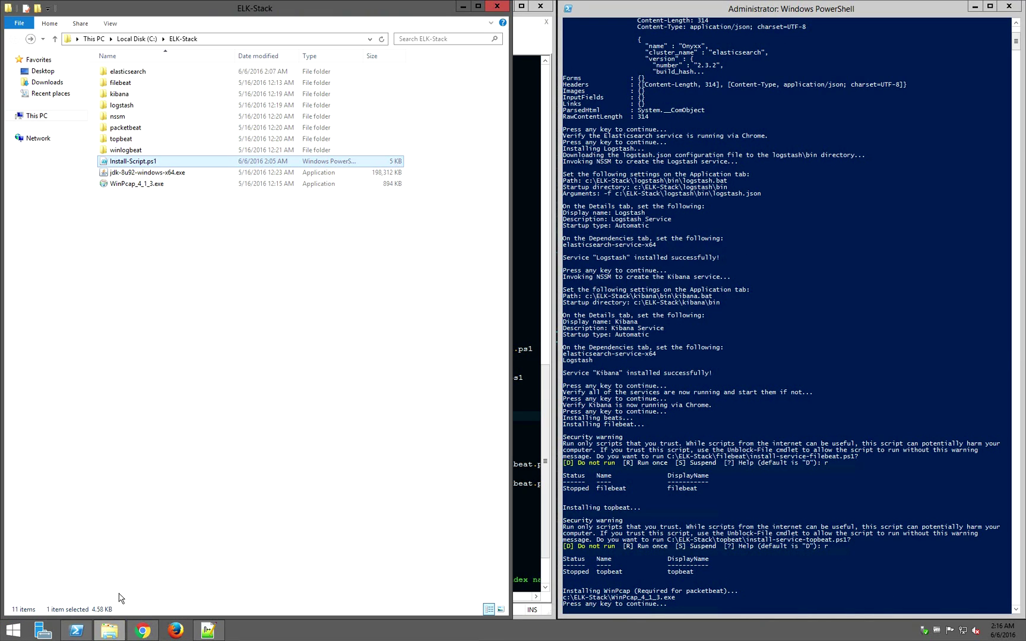
{"action": "double_click", "coordinate": [125, 185]}
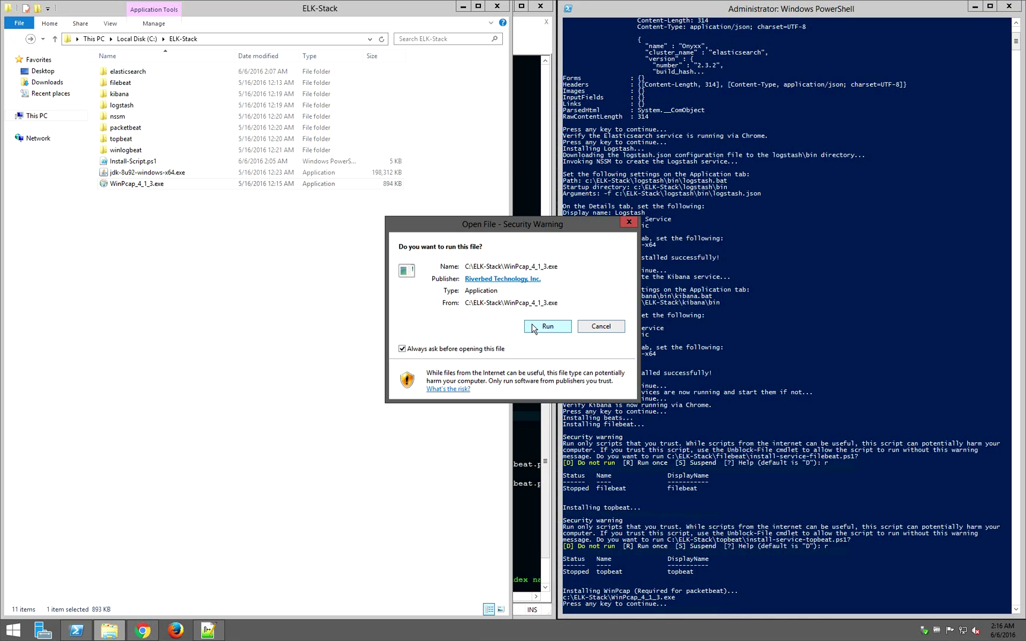
{"action": "left_click", "coordinate": [534, 327]}
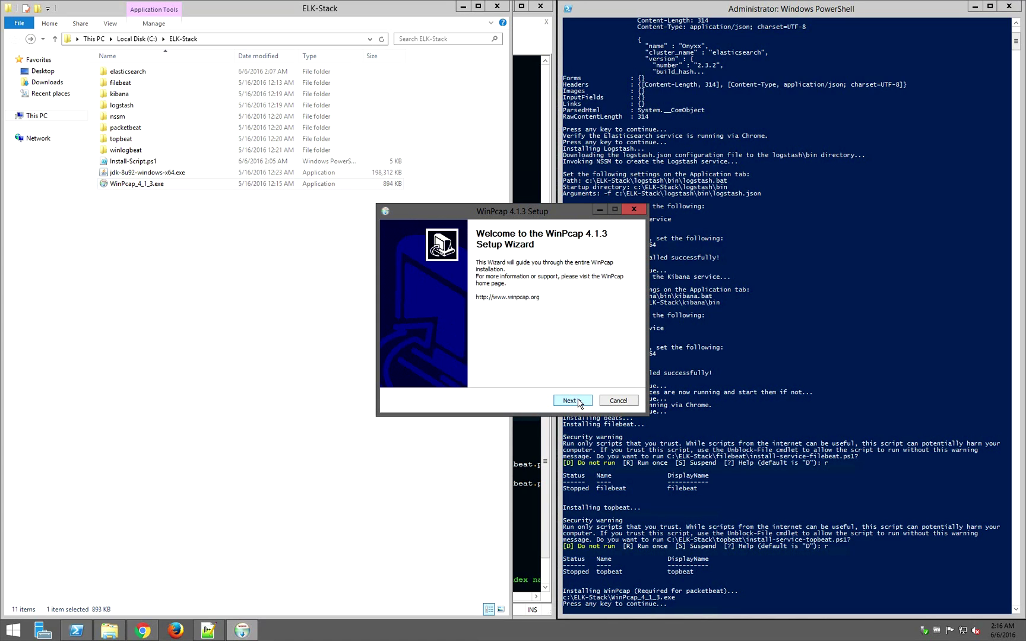
{"action": "left_click", "coordinate": [579, 403]}
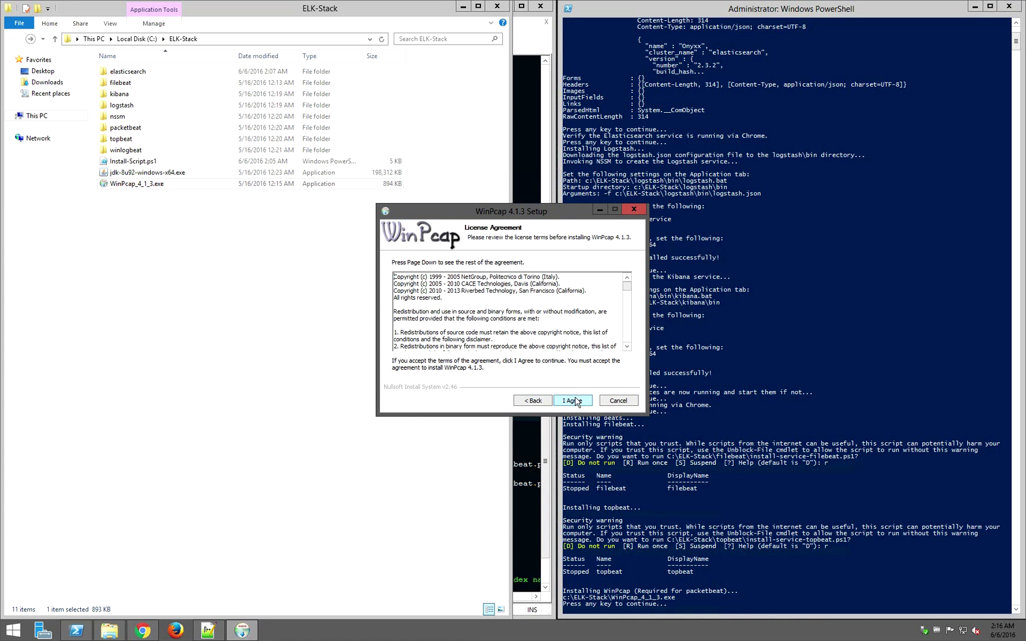
{"action": "left_click", "coordinate": [576, 402]}
{"action": "left_click", "coordinate": [574, 402]}
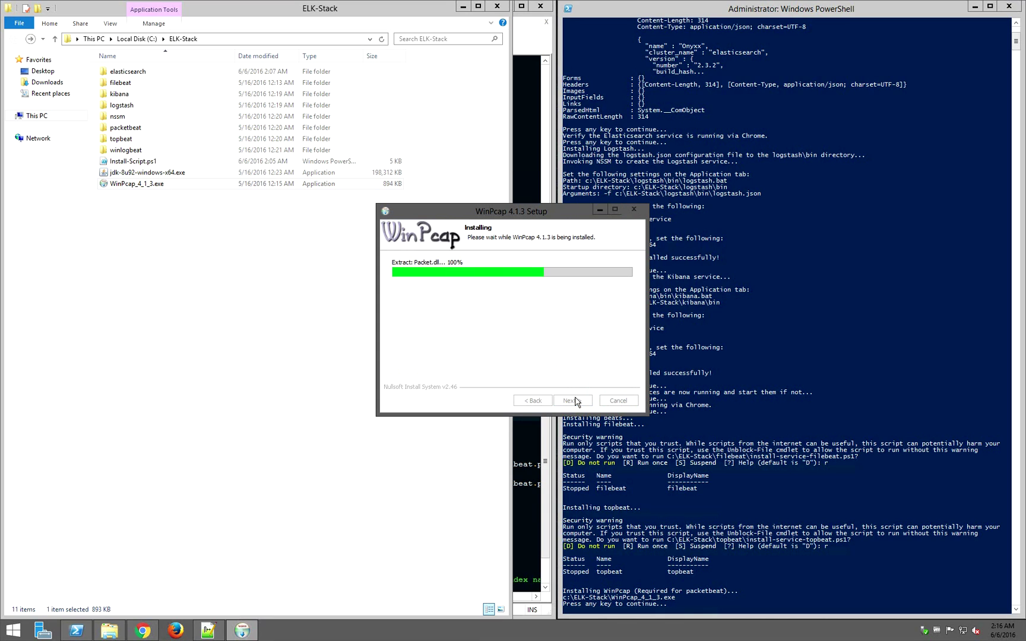
{"action": "left_click", "coordinate": [573, 401]}
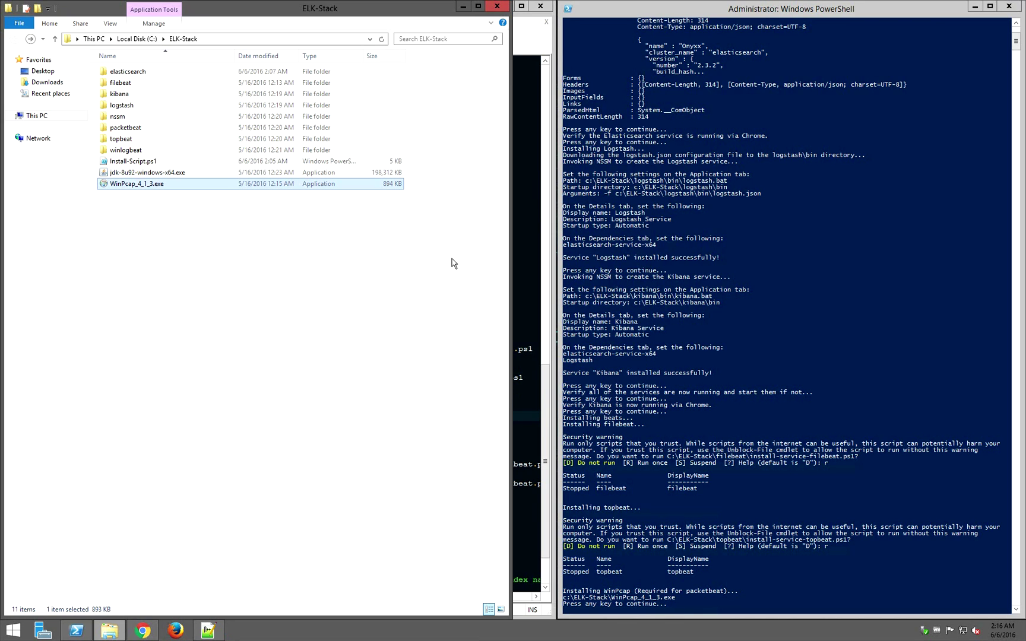
{"action": "left_click", "coordinate": [464, 6]}
Continue the install script and allow the packetbeat and winlogbeat service install scripts to run once.
{"action": "left_click", "coordinate": [762, 549]}
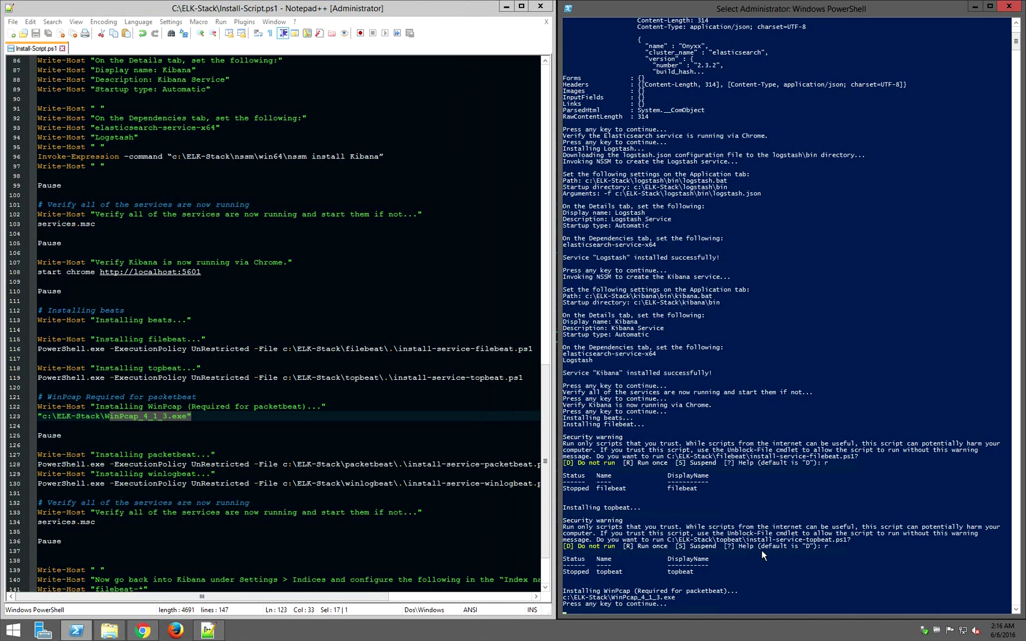
{"action": "key", "text": "Return"}
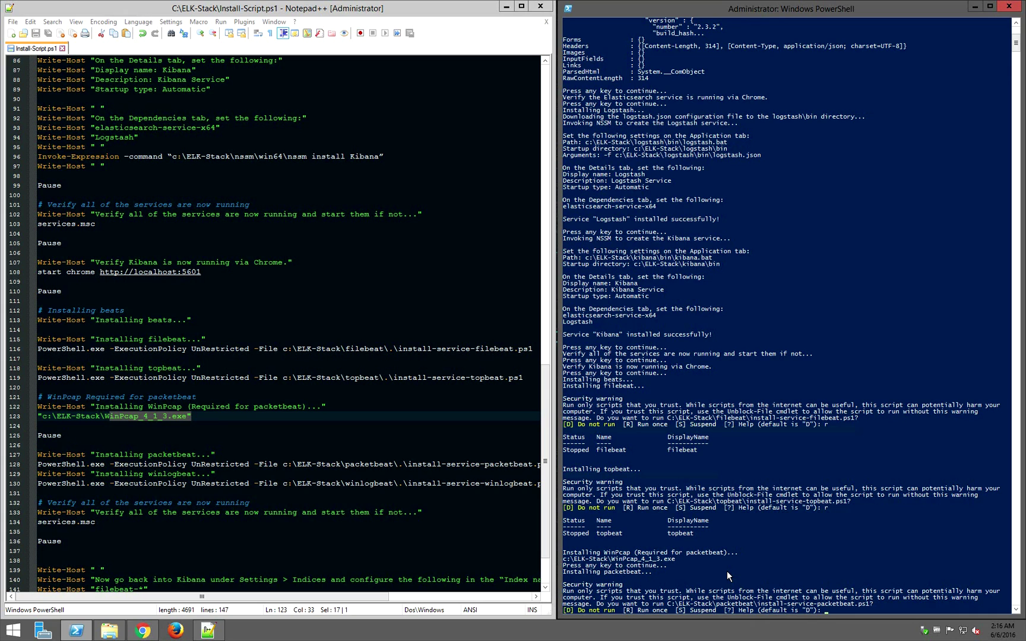
{"action": "type", "text": "r"}
{"action": "key", "text": "Return"}
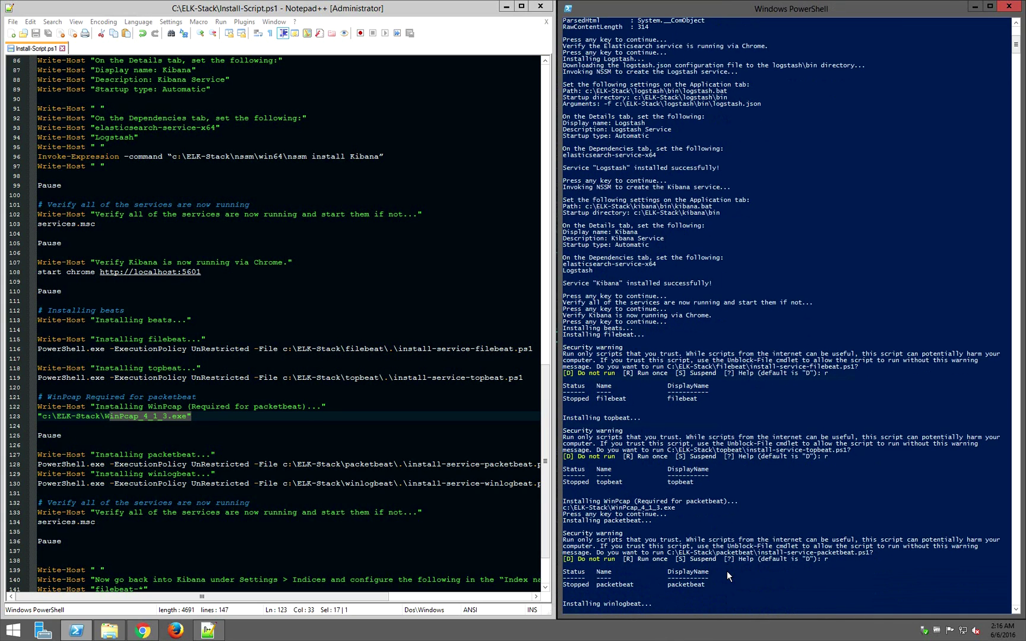
{"action": "type", "text": "r"}
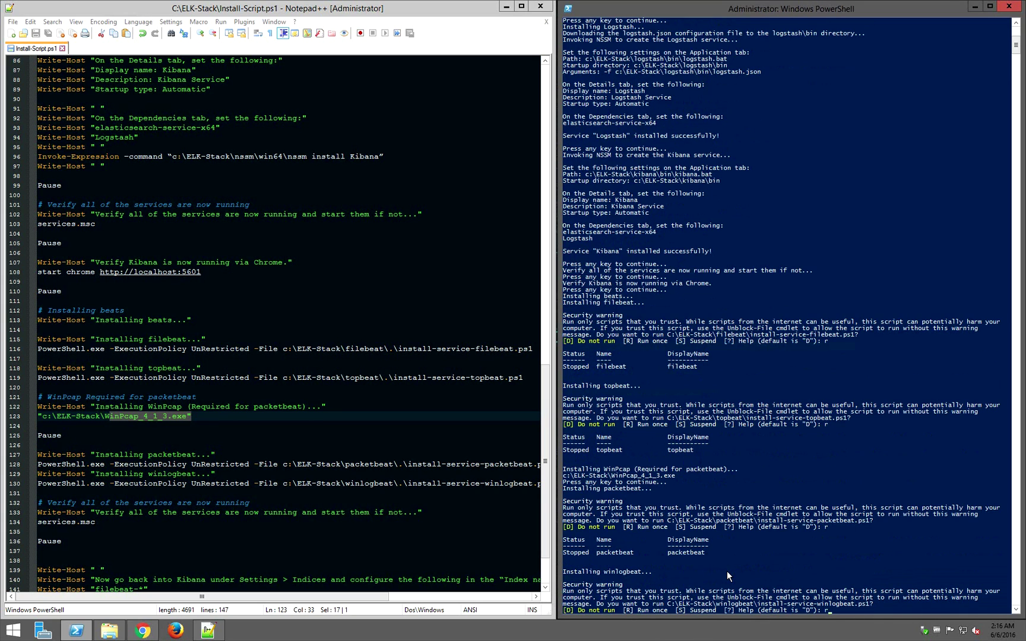
{"action": "key", "text": "Return"}
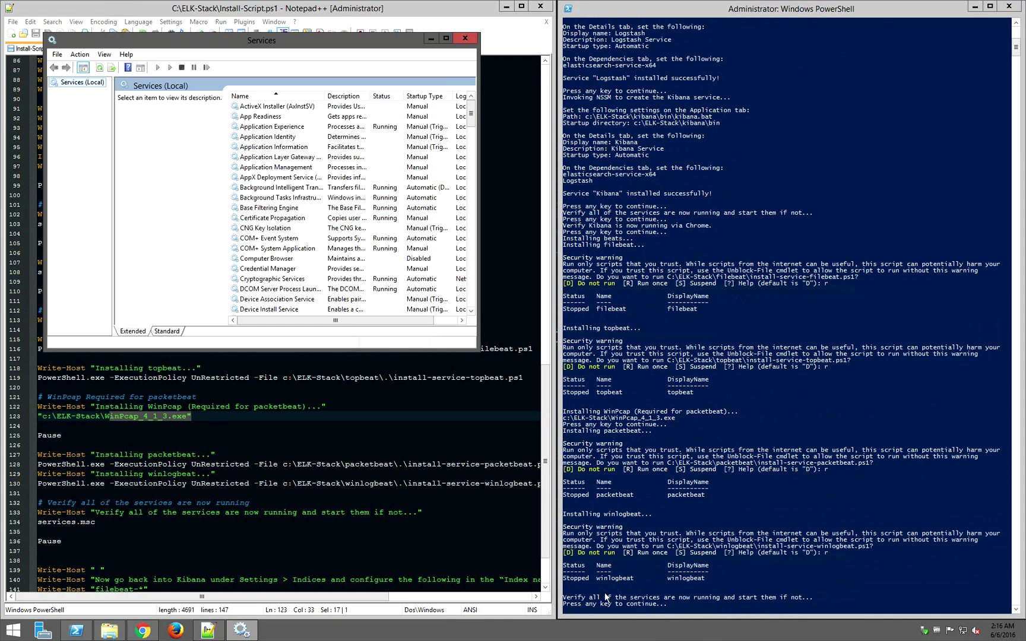
Find the packetbeat service in the Services console and start it.
{"action": "left_click", "coordinate": [274, 130]}
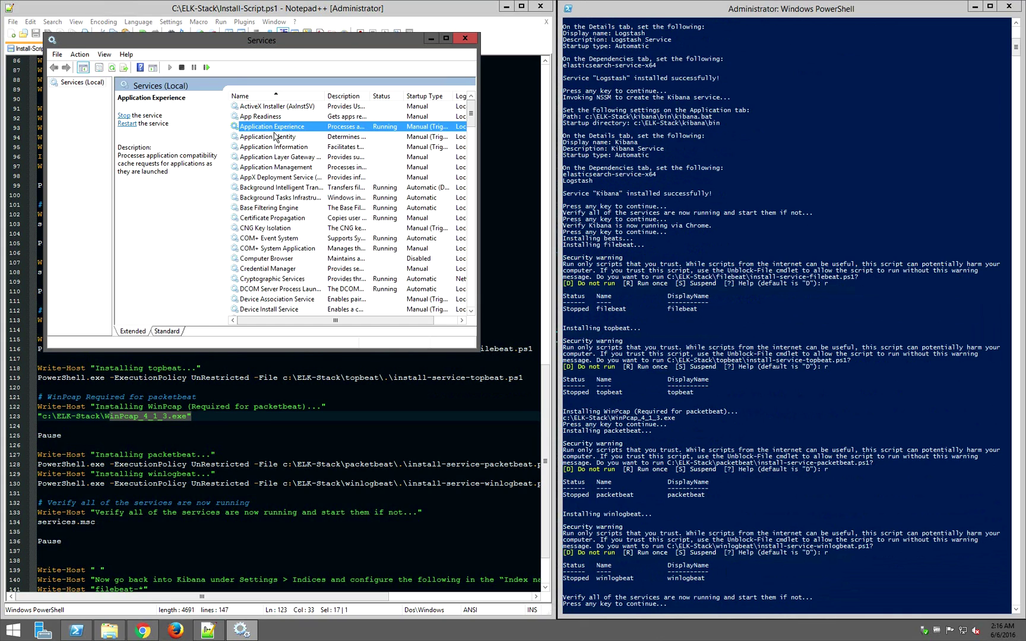
{"action": "key", "text": "p"}
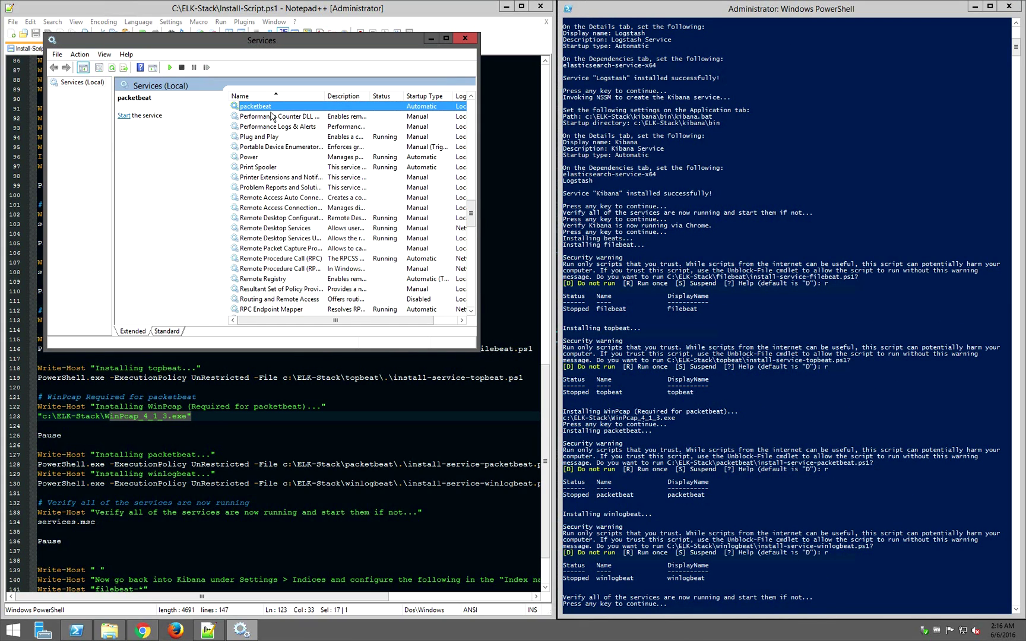
{"action": "right_click", "coordinate": [271, 108]}
{"action": "left_click", "coordinate": [283, 121]}
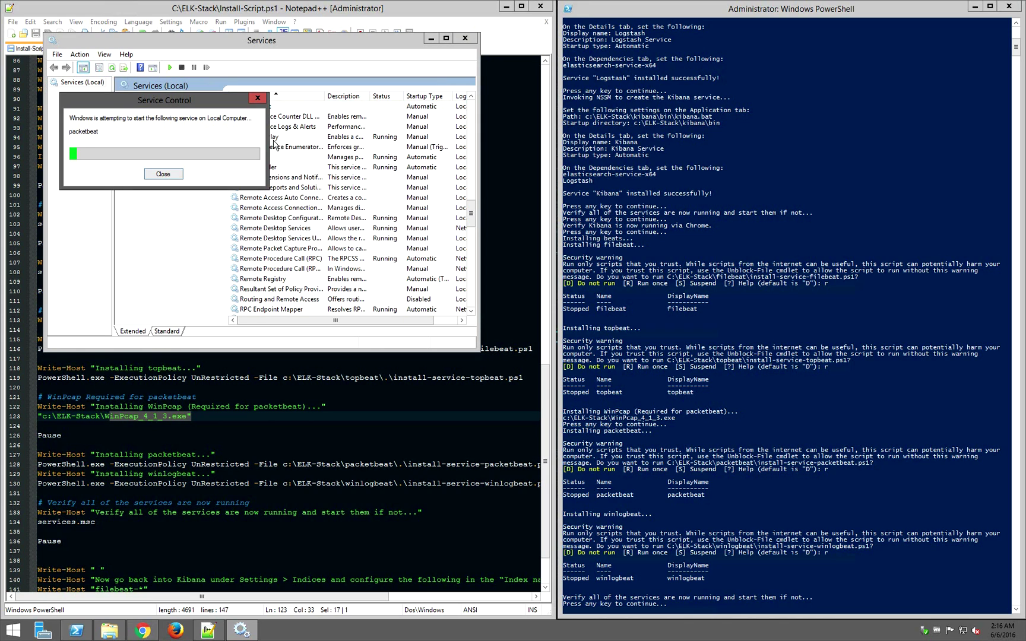
Find the winlogbeat service in the services list and start it.
{"action": "left_click", "coordinate": [264, 221]}
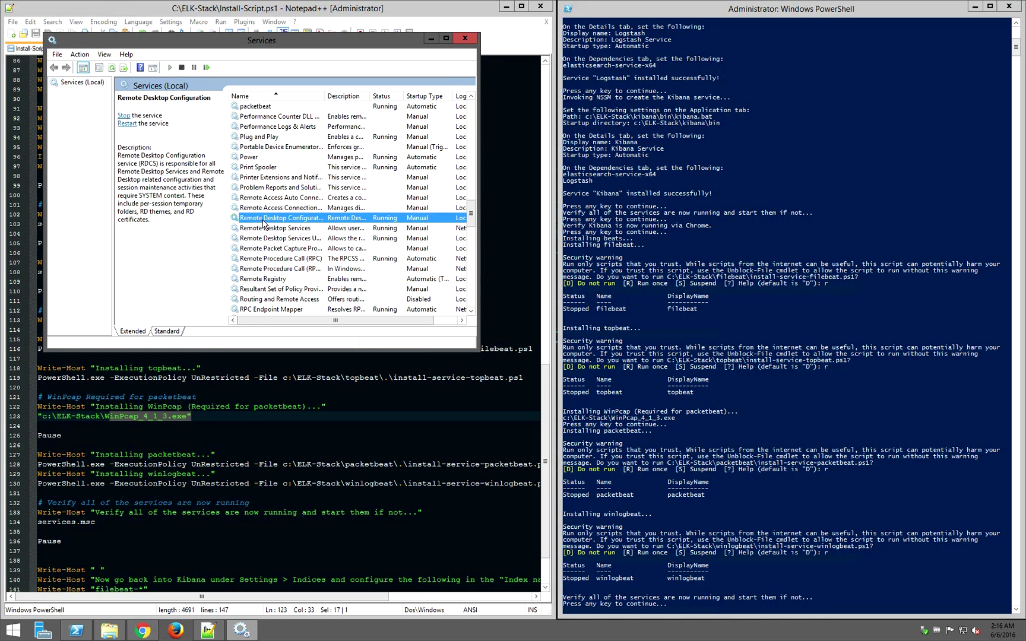
{"action": "key", "text": "w"}
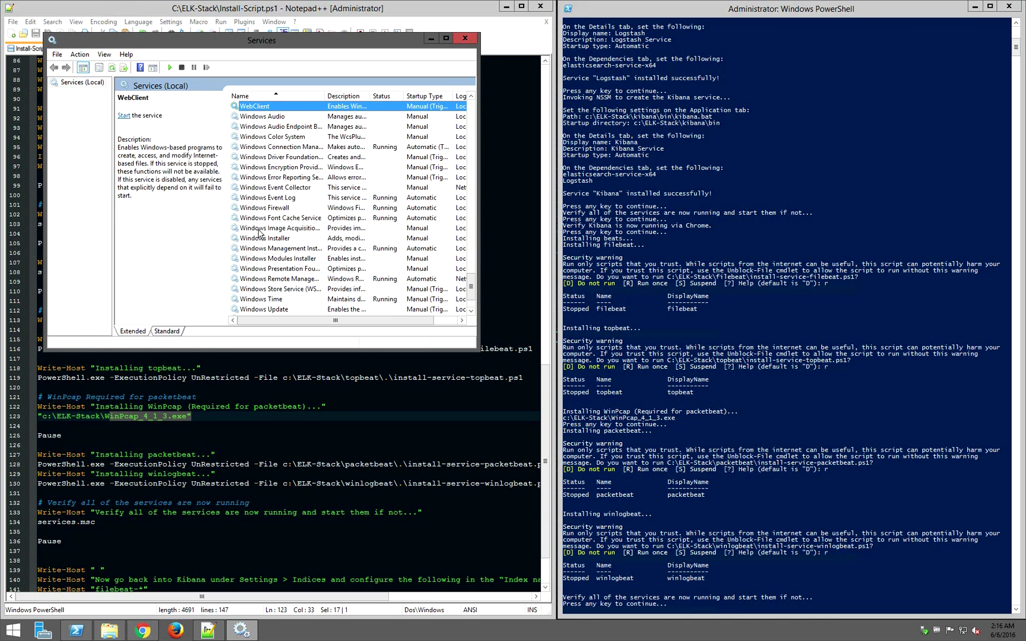
{"action": "left_click", "coordinate": [261, 209]}
{"action": "scroll", "coordinate": [259, 208], "scroll_direction": "down", "scroll_amount": 2}
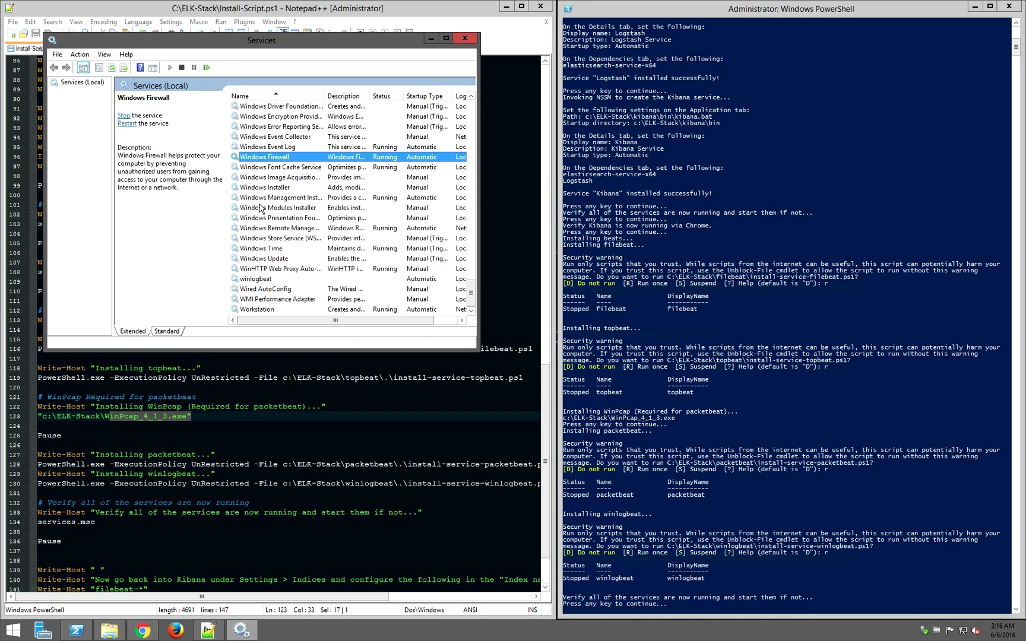
{"action": "left_click", "coordinate": [255, 282]}
{"action": "right_click", "coordinate": [254, 281]}
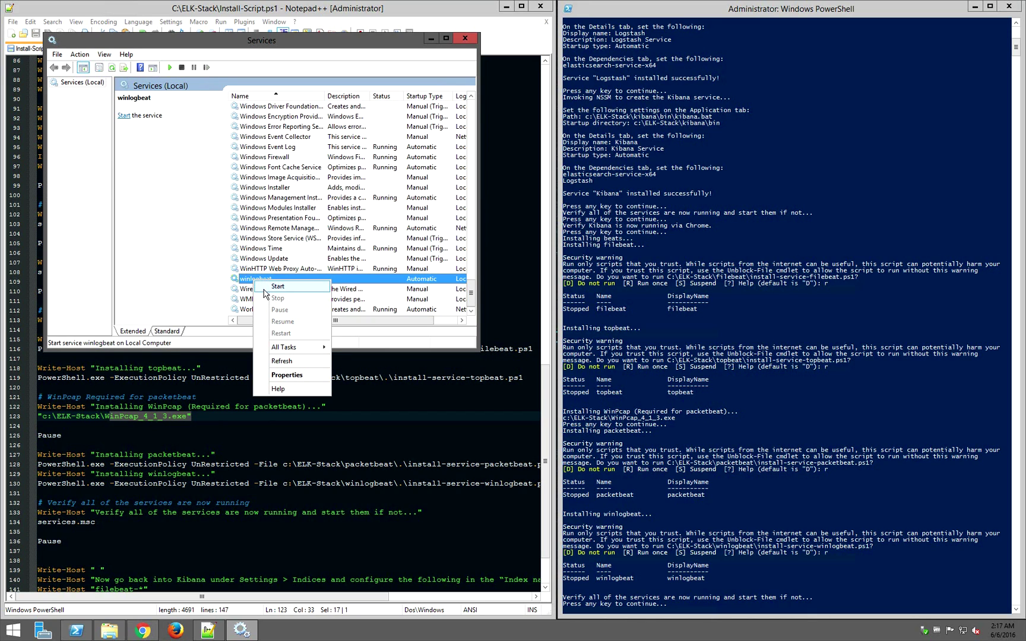
{"action": "left_click", "coordinate": [265, 287]}
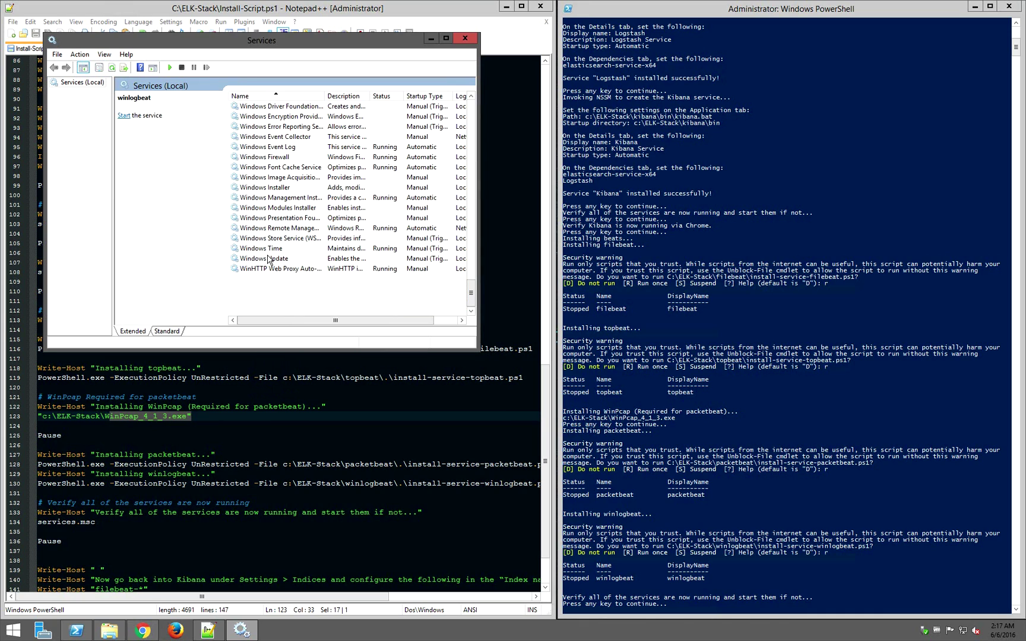
Find the topbeat service in the services list and start it.
{"action": "left_click", "coordinate": [268, 259]}
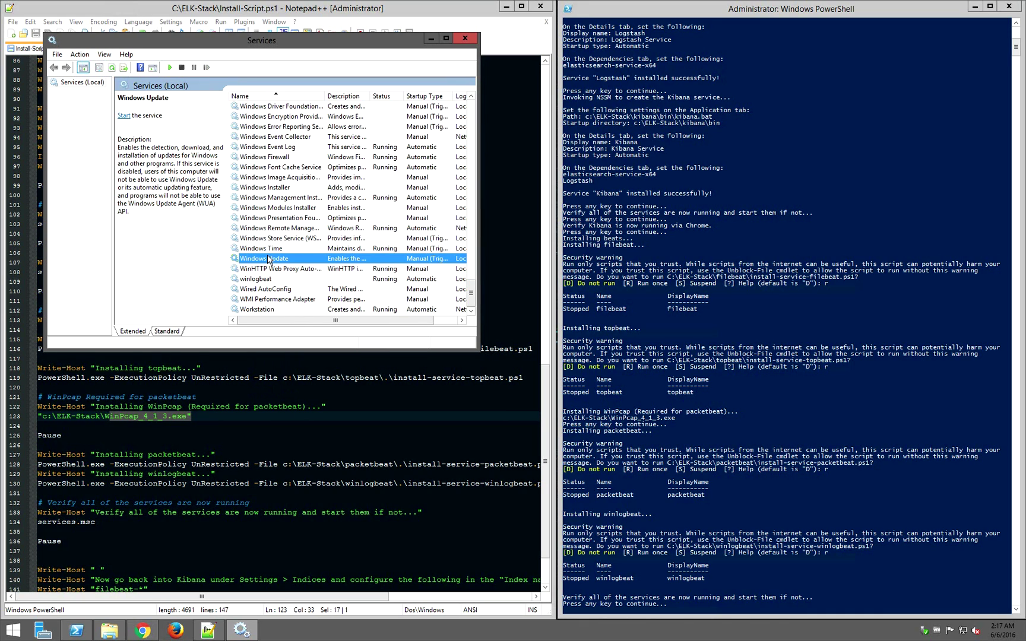
{"action": "key", "text": "t"}
{"action": "left_click", "coordinate": [259, 169]}
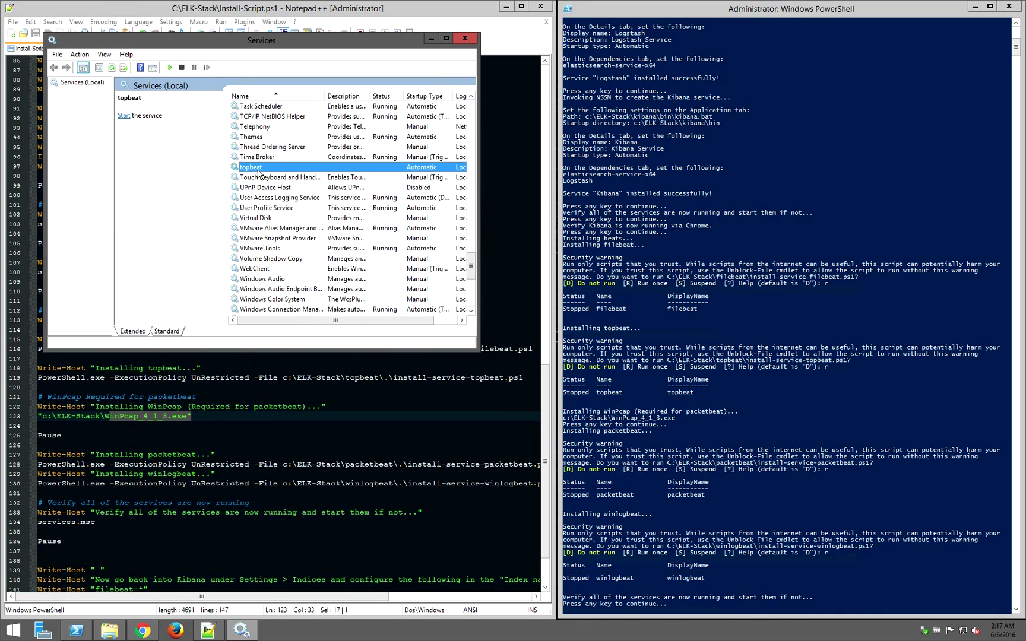
{"action": "right_click", "coordinate": [258, 170]}
{"action": "left_click", "coordinate": [261, 178]}
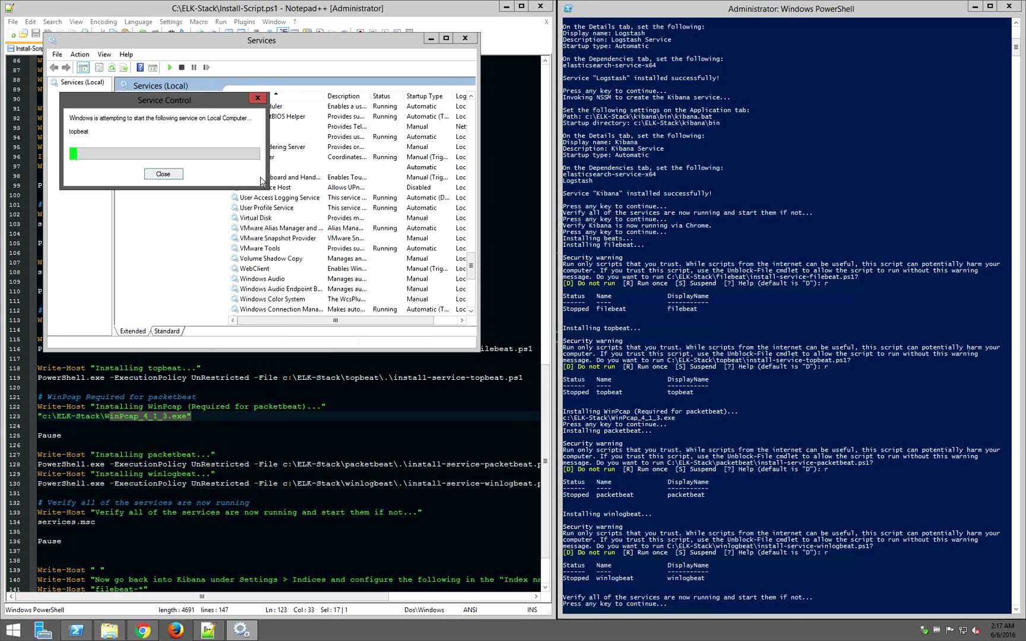
Find the filebeat service in the services list, start it, and close the Services console.
{"action": "left_click", "coordinate": [266, 187]}
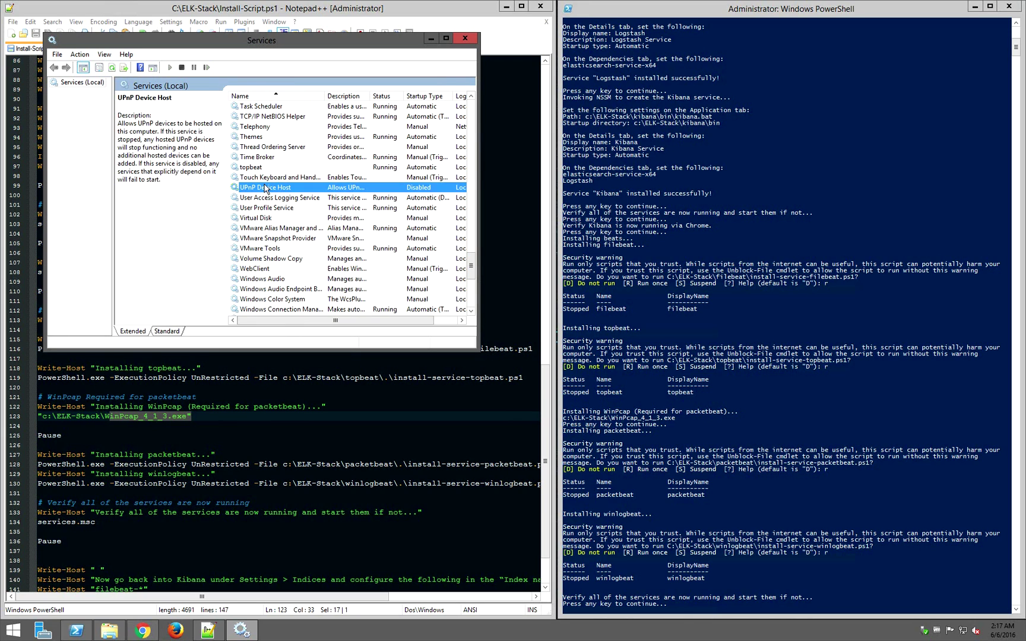
{"action": "key", "text": "f"}
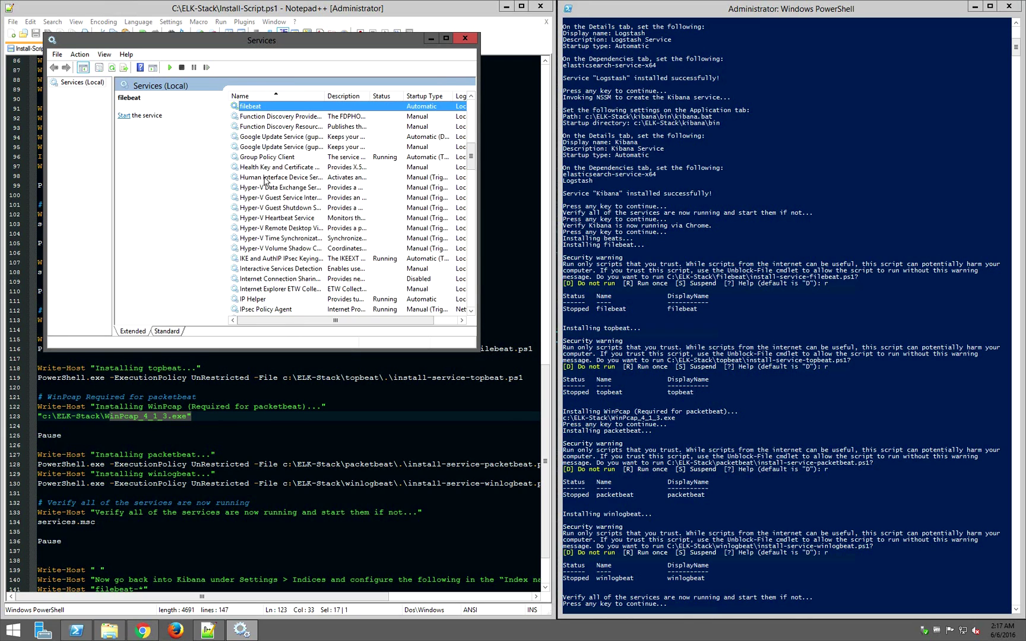
{"action": "right_click", "coordinate": [257, 110]}
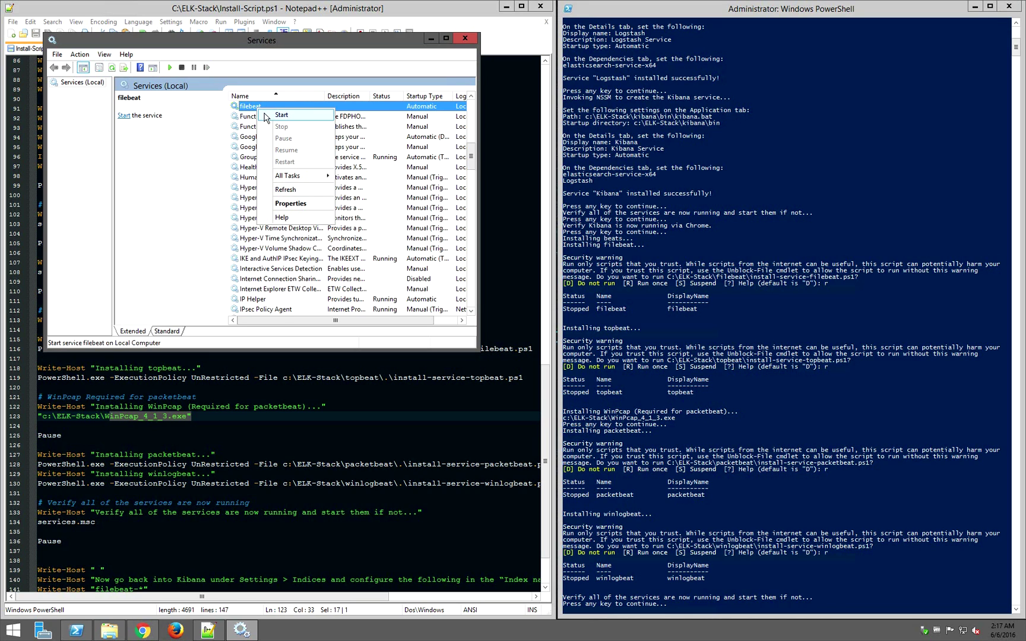
{"action": "left_click", "coordinate": [282, 115]}
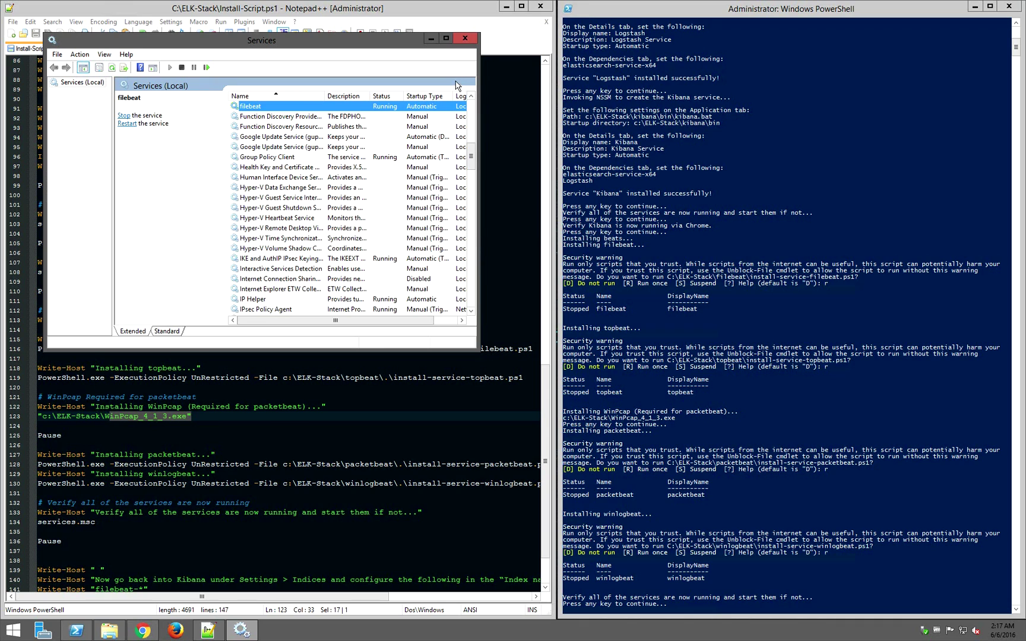
{"action": "left_click", "coordinate": [465, 38]}
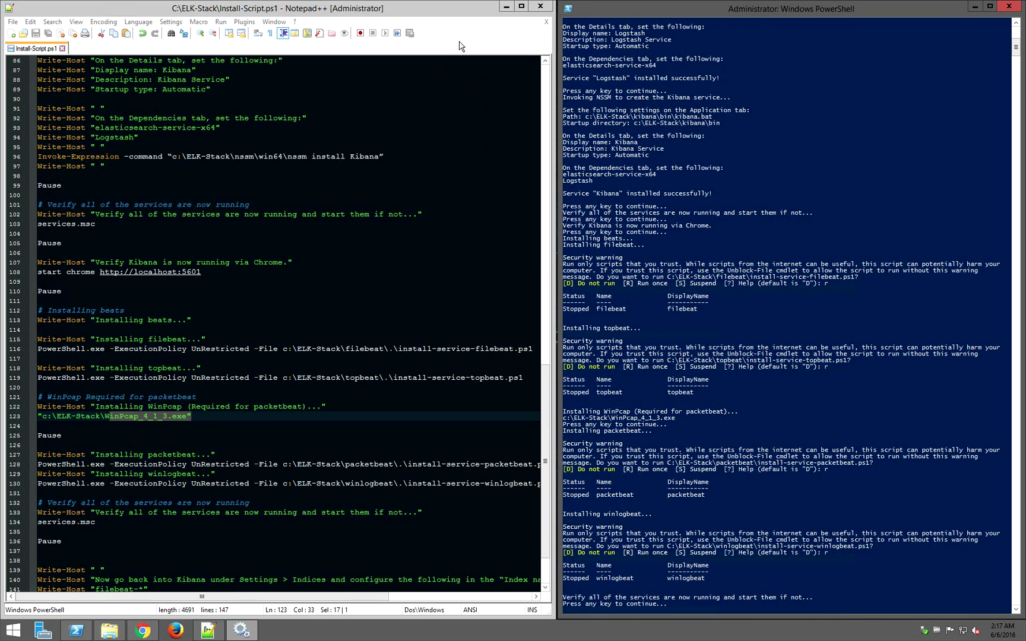
Review the remaining lines of Install-Script.ps1 and continue the paused install script past the service check.
{"action": "left_click", "coordinate": [407, 524]}
{"action": "scroll", "coordinate": [395, 527], "scroll_direction": "down", "scroll_amount": 2}
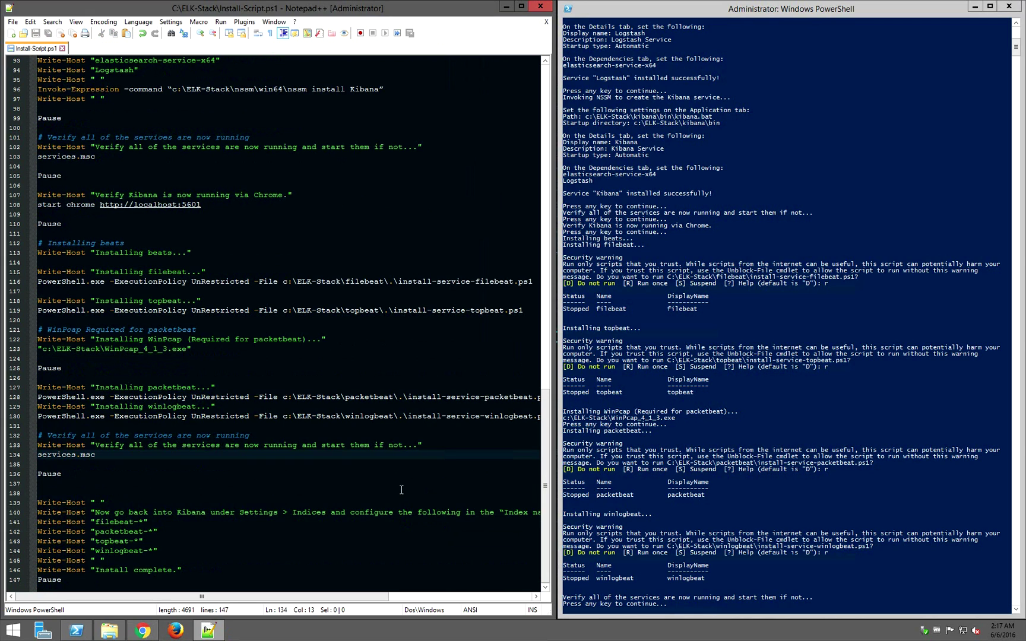
{"action": "left_click", "coordinate": [775, 579]}
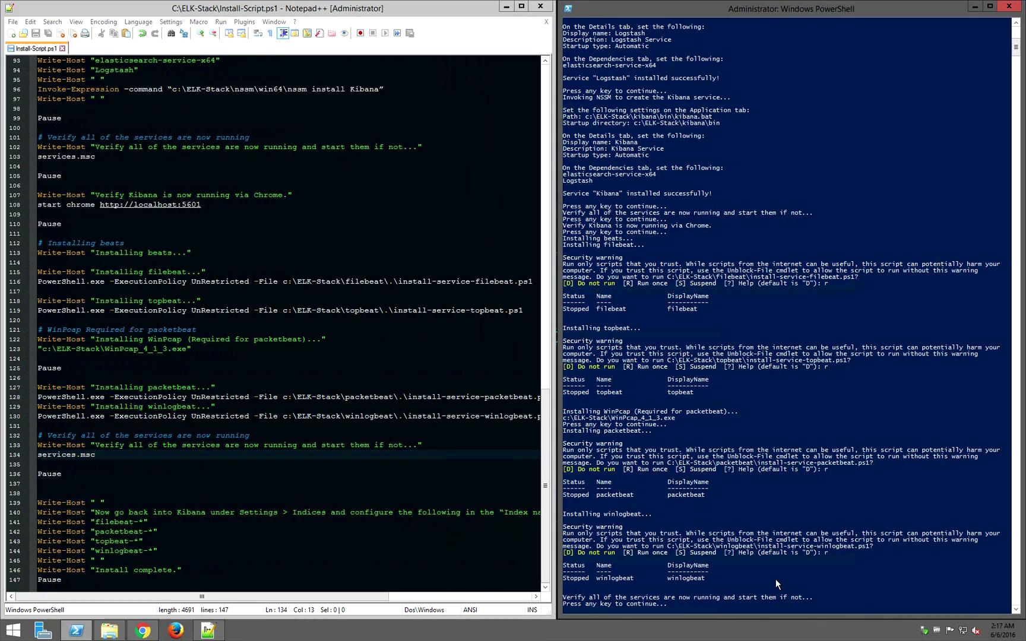
{"action": "key", "text": "Return"}
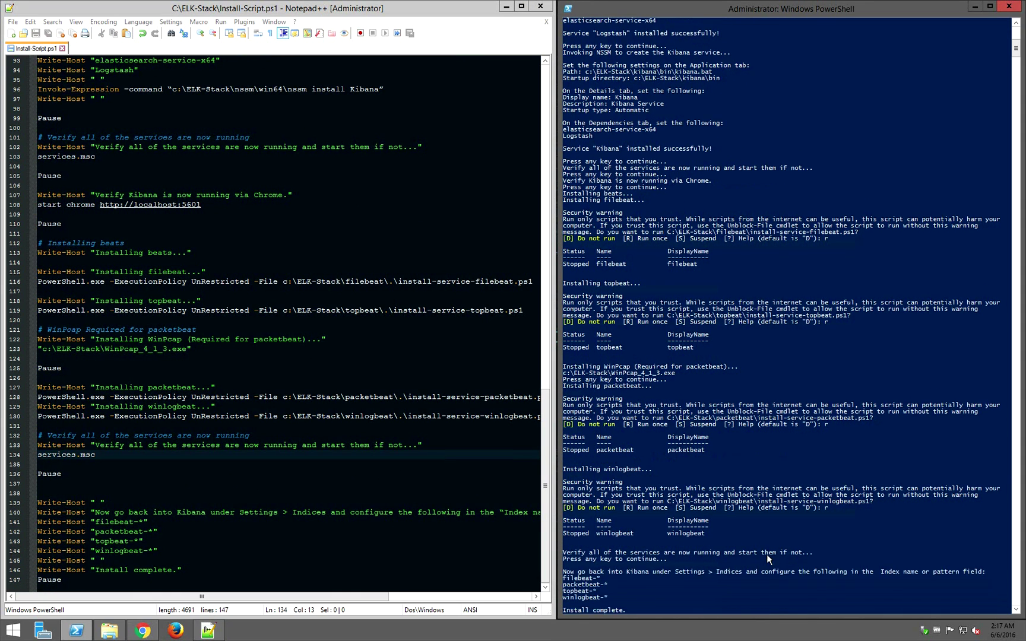
{"action": "left_click", "coordinate": [587, 559]}
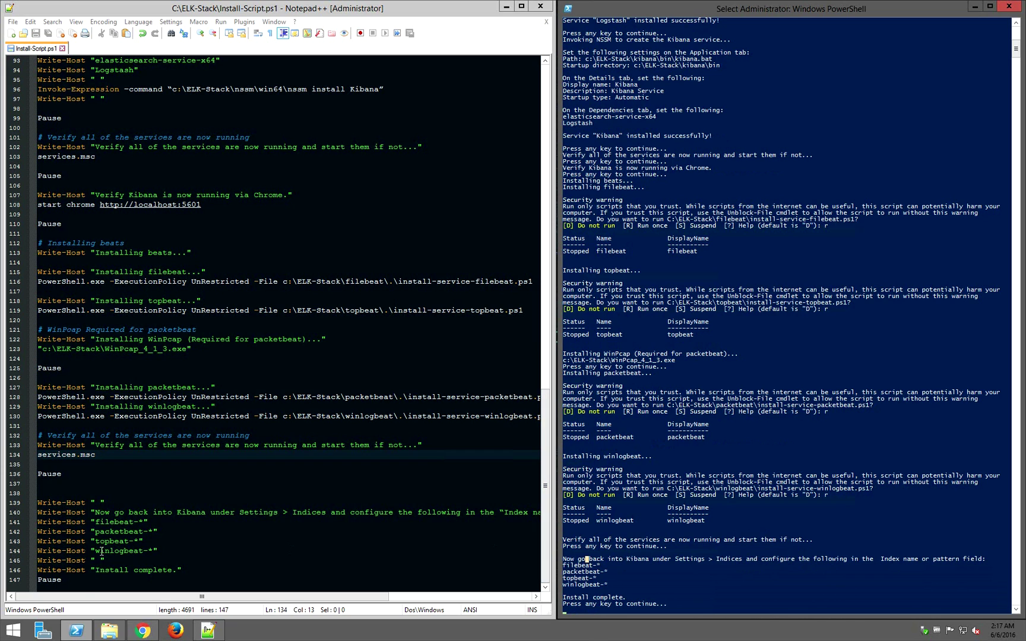
Switch to Kibana's index settings in Chrome and fit the browser window beside the PowerShell window.
{"action": "left_click", "coordinate": [142, 630]}
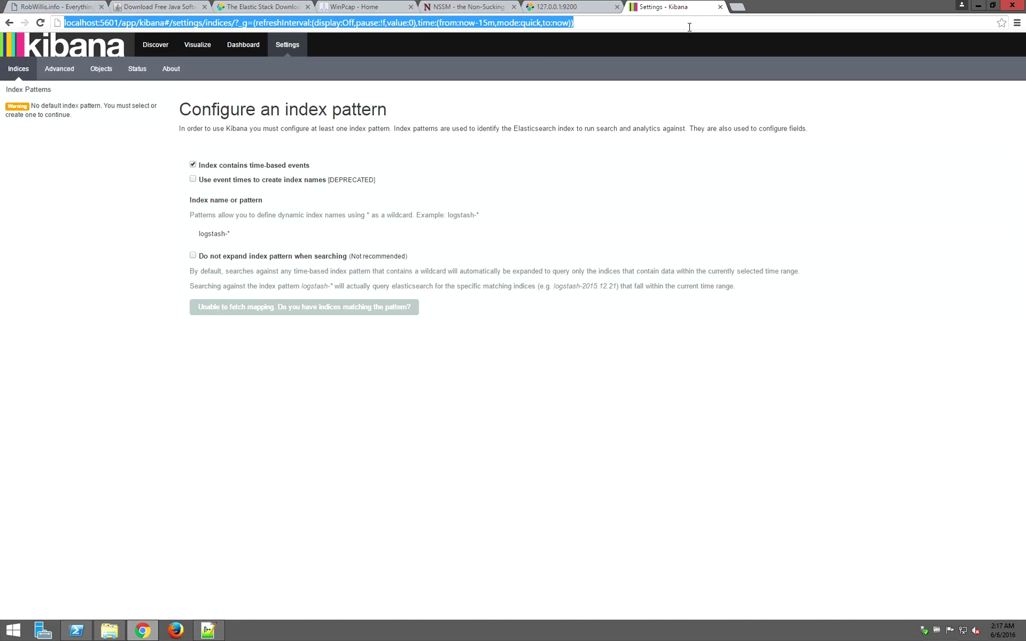
{"action": "left_click_drag", "start_coordinate": [804, 12], "coordinate": [1, 19]}
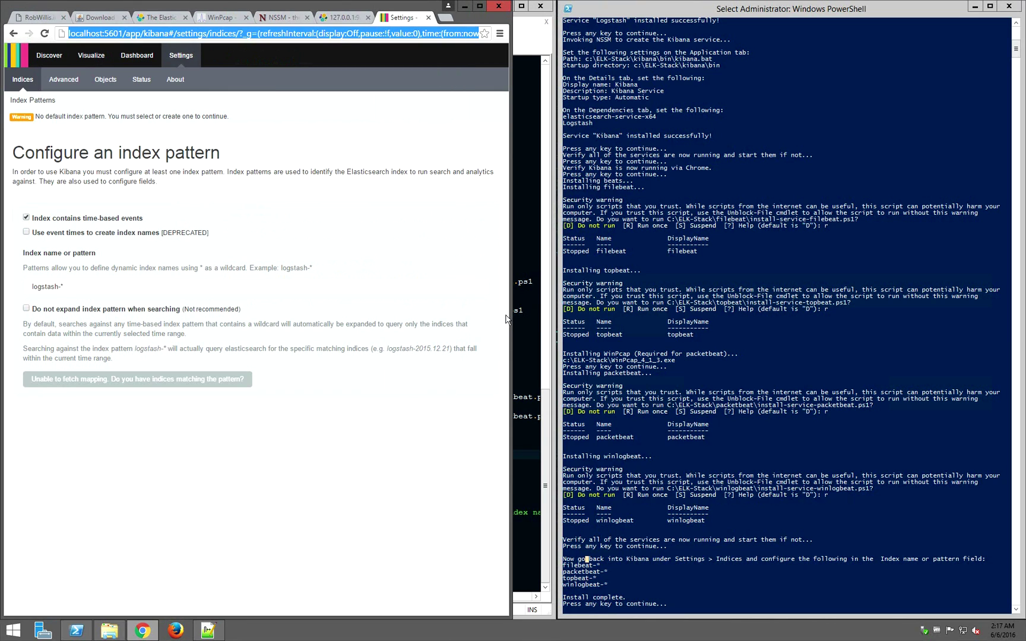
{"action": "left_click_drag", "start_coordinate": [512, 316], "coordinate": [553, 320]}
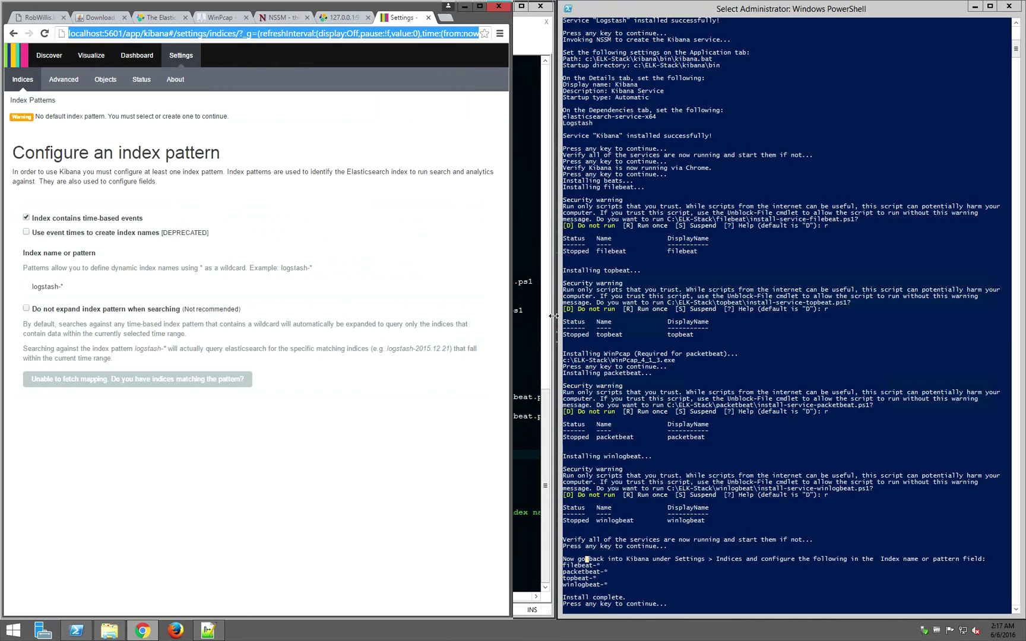
{"action": "left_click", "coordinate": [584, 565]}
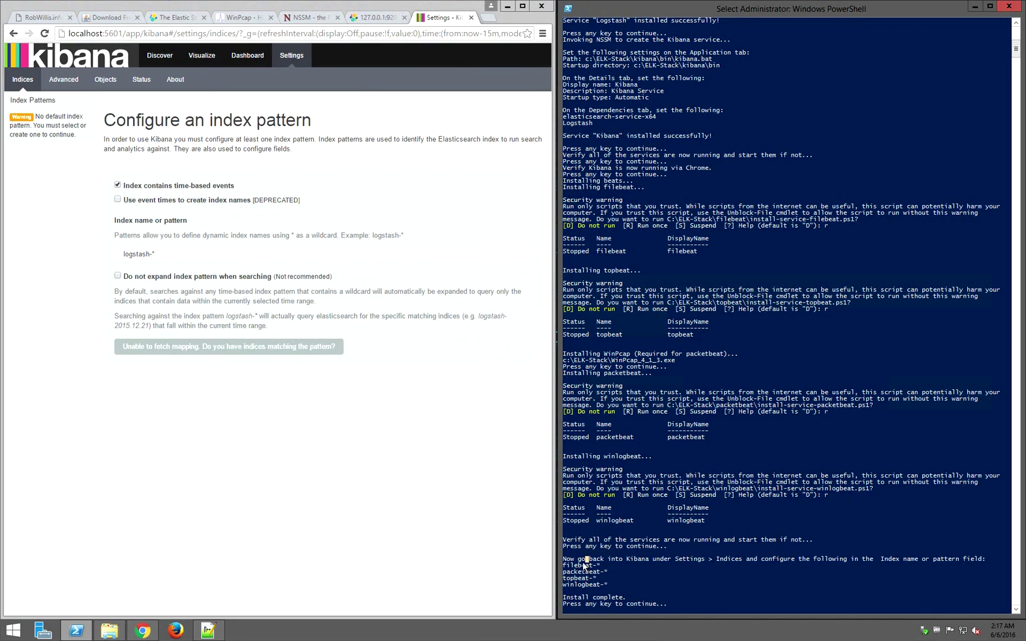
{"action": "left_click_drag", "start_coordinate": [566, 569], "coordinate": [608, 574]}
{"action": "right_click", "coordinate": [608, 574]}
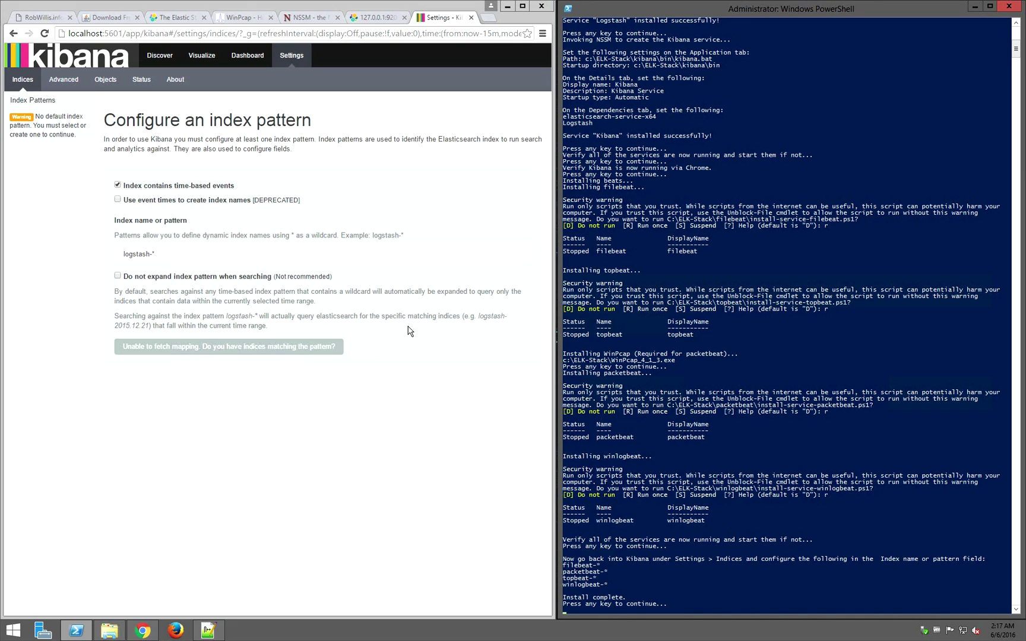
{"action": "left_click_drag", "start_coordinate": [195, 254], "coordinate": [99, 254]}
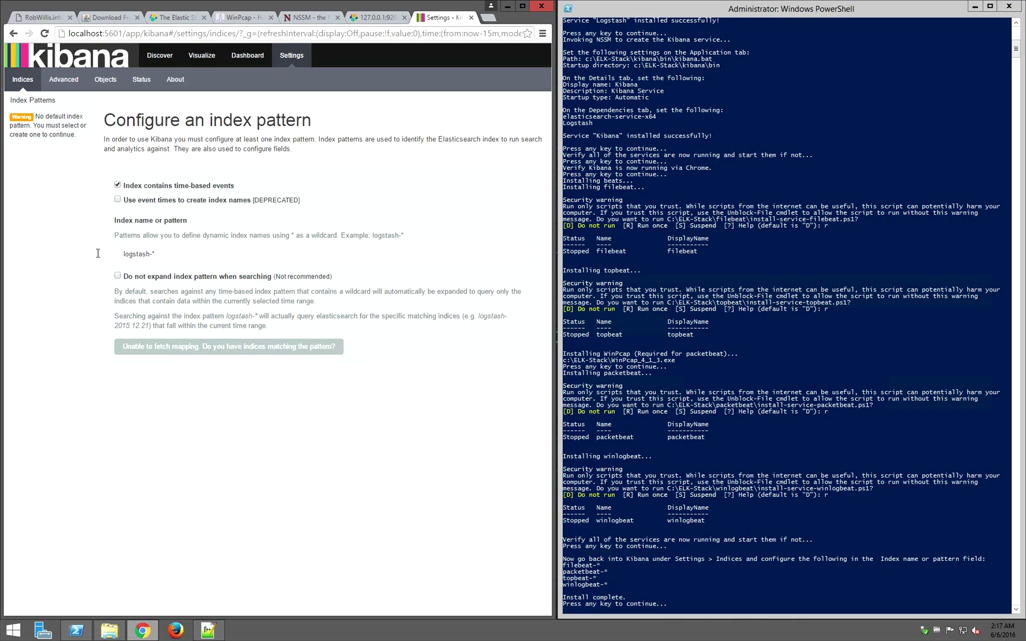
{"action": "type", "text": "packetbeat-*"}
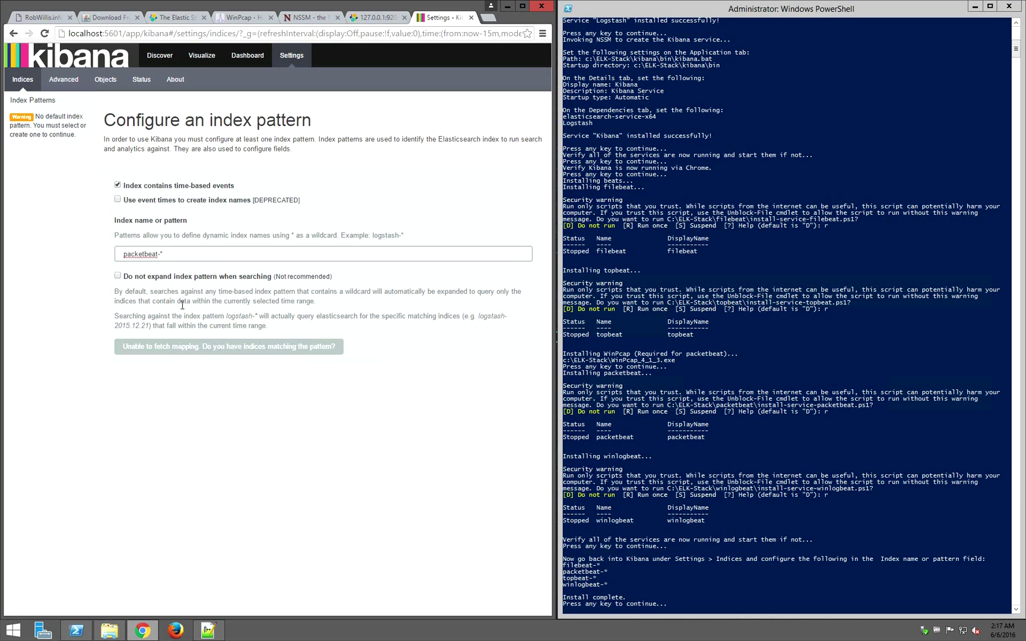
{"action": "left_click", "coordinate": [348, 306]}
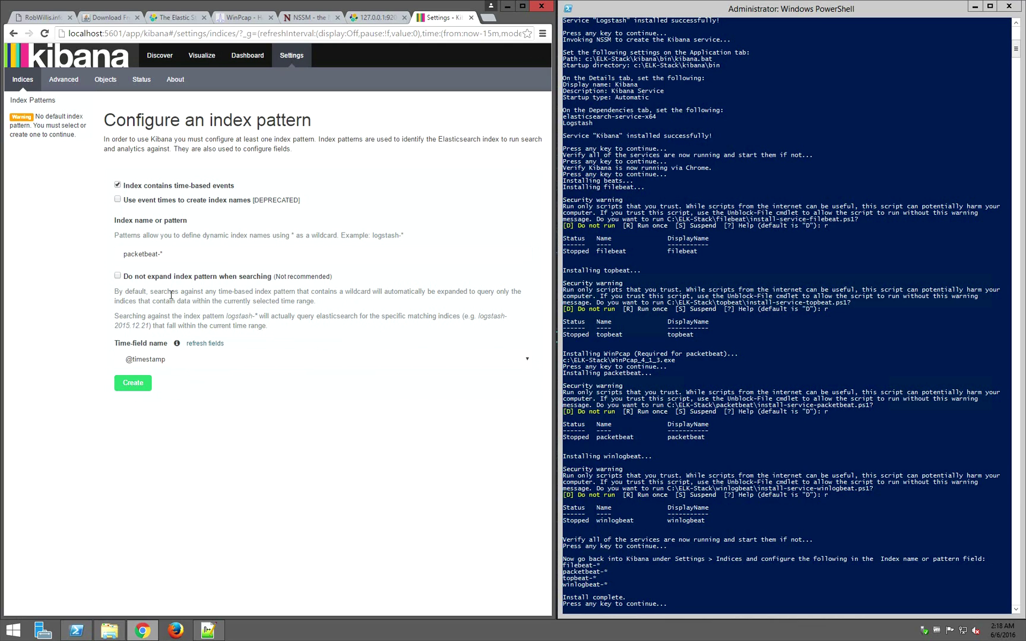
{"action": "left_click", "coordinate": [140, 385]}
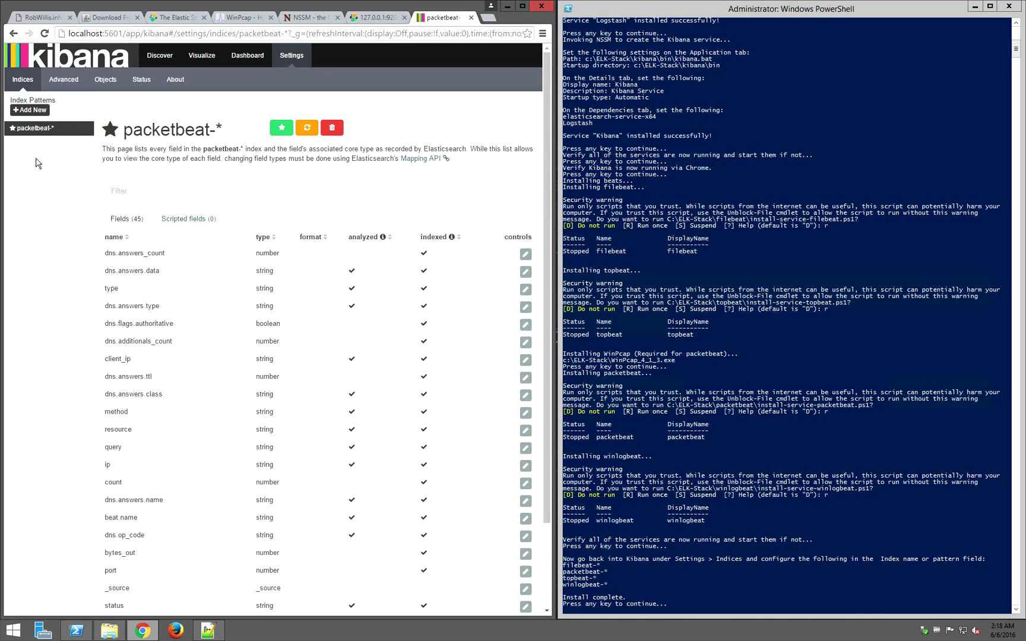
{"action": "left_click", "coordinate": [34, 112]}
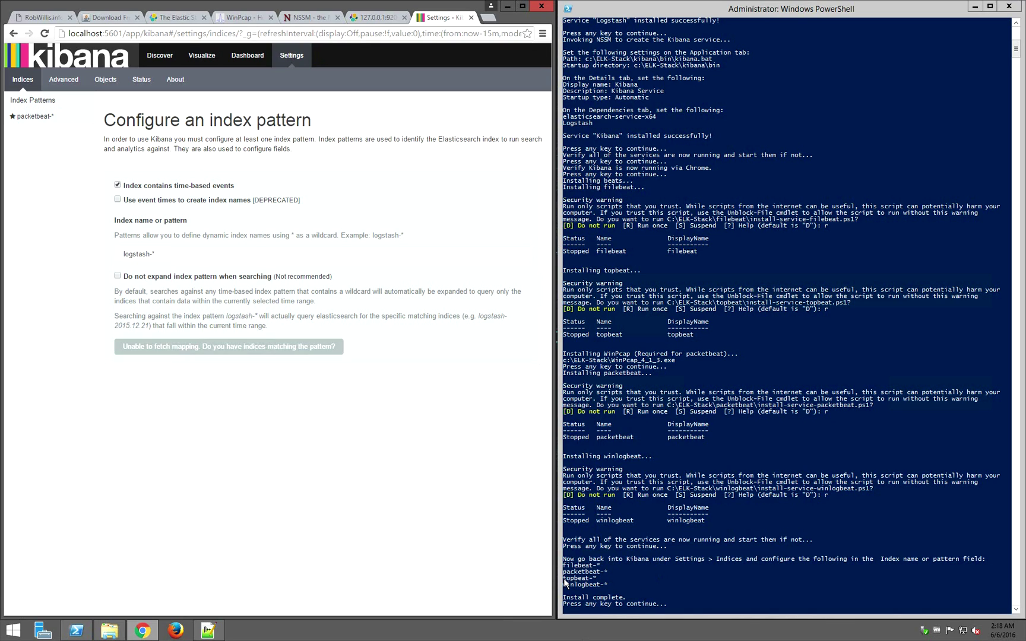
{"action": "left_click_drag", "start_coordinate": [563, 577], "coordinate": [567, 577]}
{"action": "right_click", "coordinate": [595, 579]}
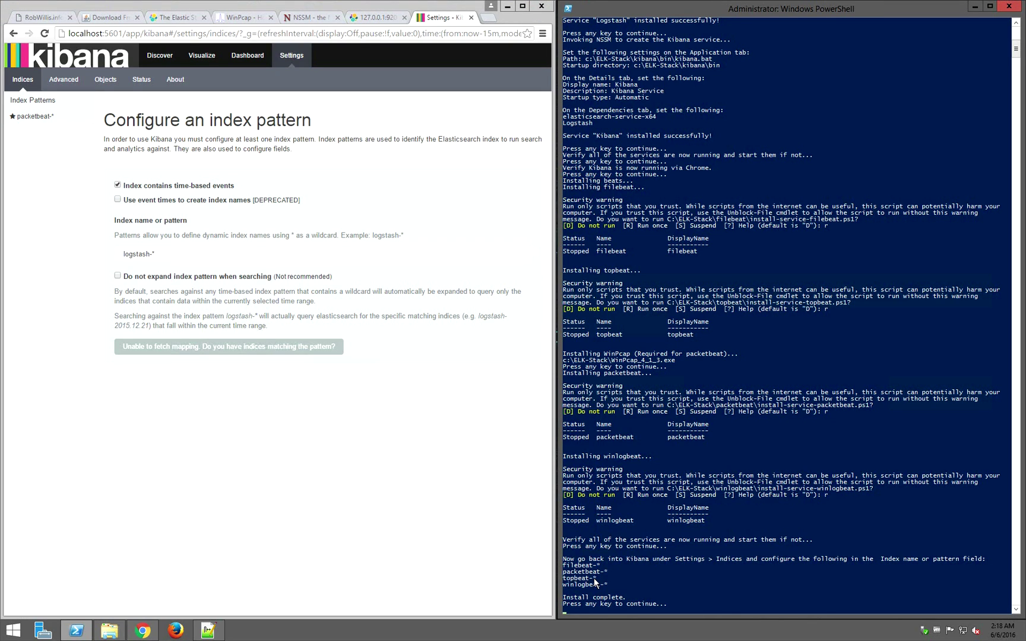
{"action": "left_click", "coordinate": [146, 254]}
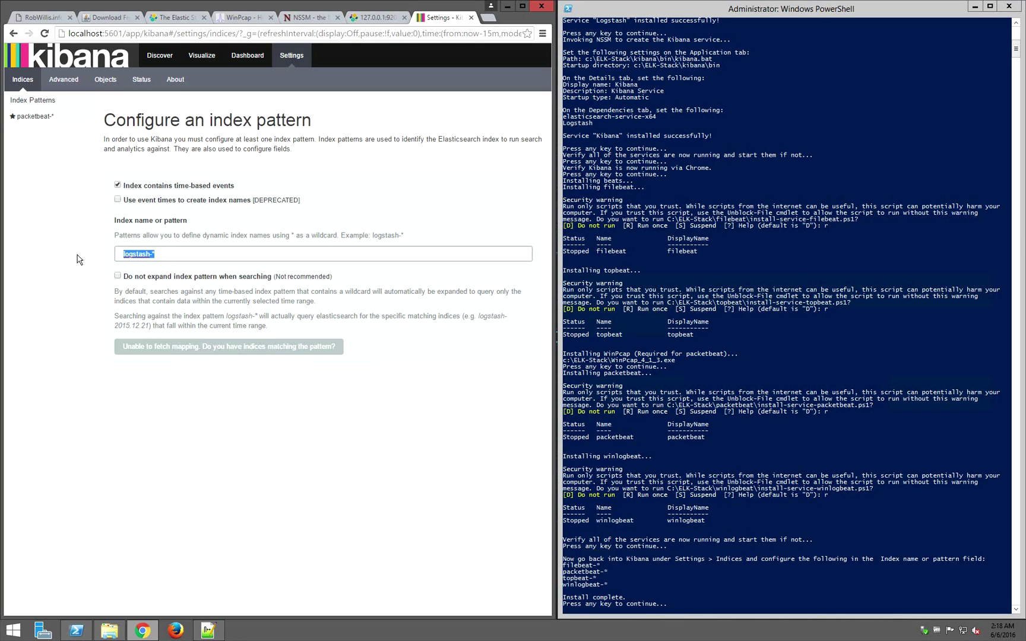
{"action": "type", "text": "topbeat-*"}
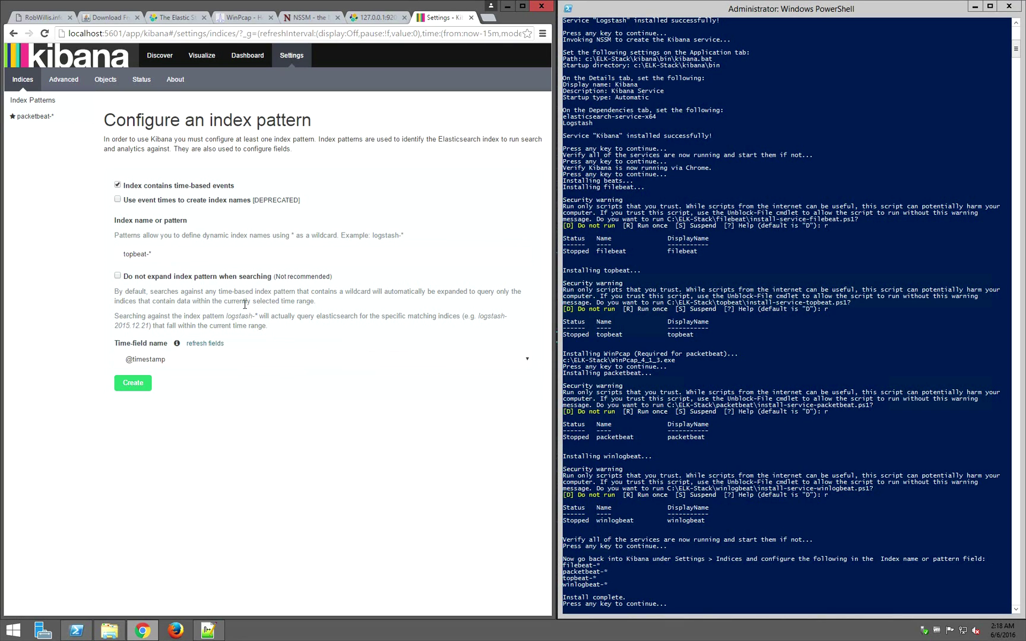
{"action": "left_click", "coordinate": [129, 385]}
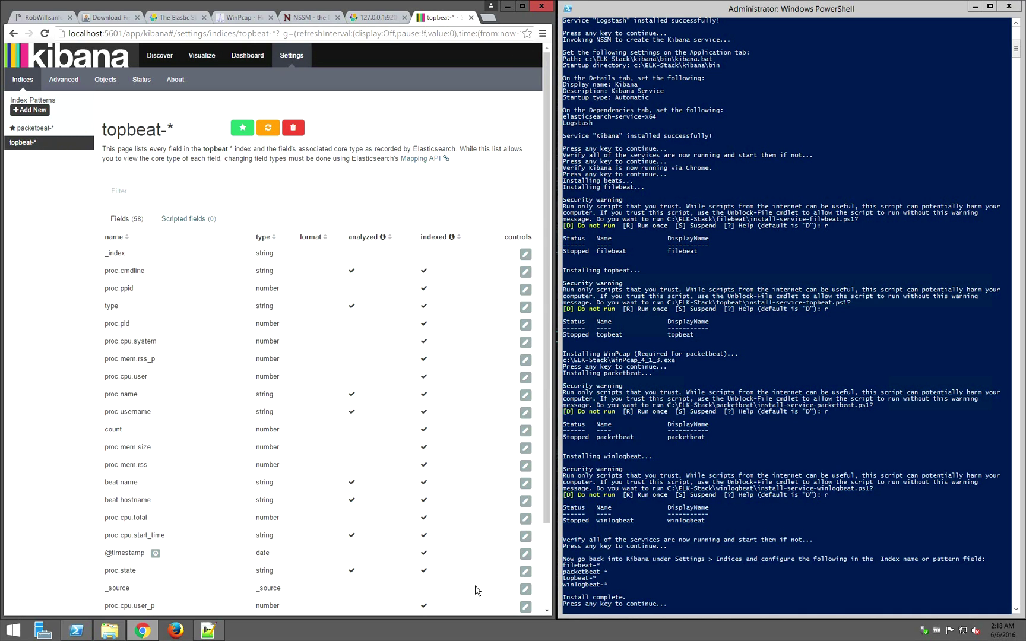
Copy winlogbeat-* from the script output and add it as a new Kibana index pattern.
{"action": "left_click_drag", "start_coordinate": [564, 584], "coordinate": [608, 588]}
{"action": "right_click", "coordinate": [608, 588]}
{"action": "left_click", "coordinate": [35, 111]}
{"action": "left_click_drag", "start_coordinate": [167, 255], "coordinate": [89, 258]}
{"action": "type", "text": "winlogbeat-*"}
{"action": "left_click", "coordinate": [143, 385]}
Finish the install script at its final pause and open Kibana's Discover page in the maximized browser.
{"action": "left_click", "coordinate": [705, 581]}
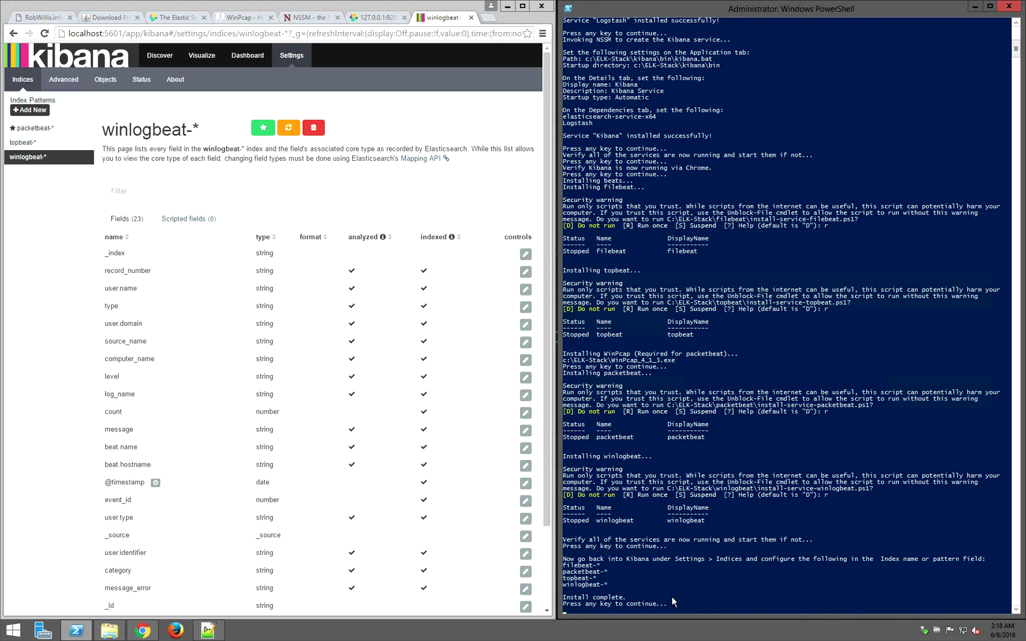
{"action": "key", "text": "Return"}
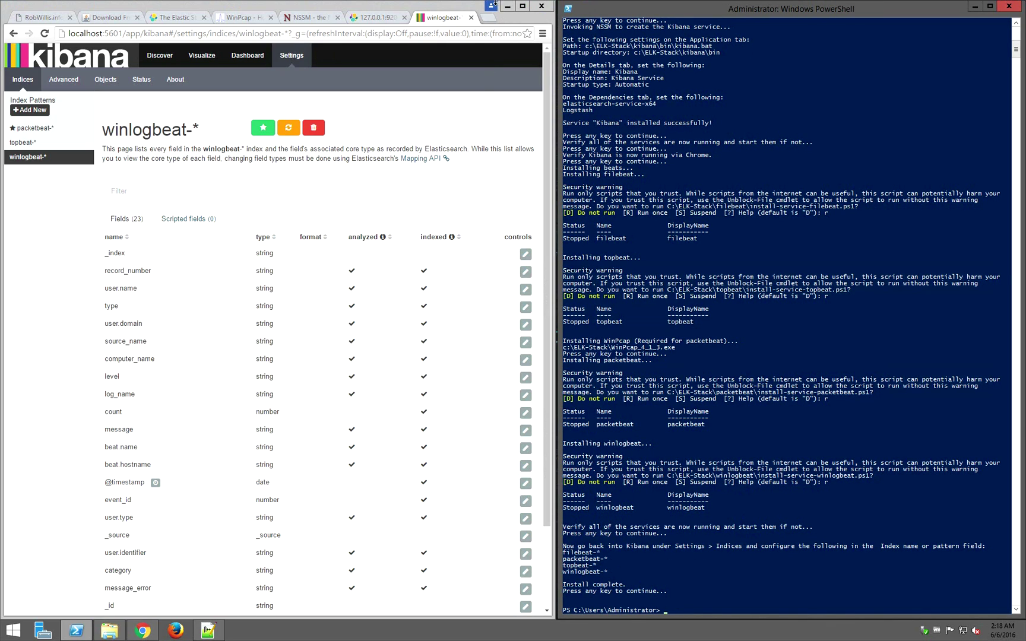
{"action": "left_click", "coordinate": [522, 6]}
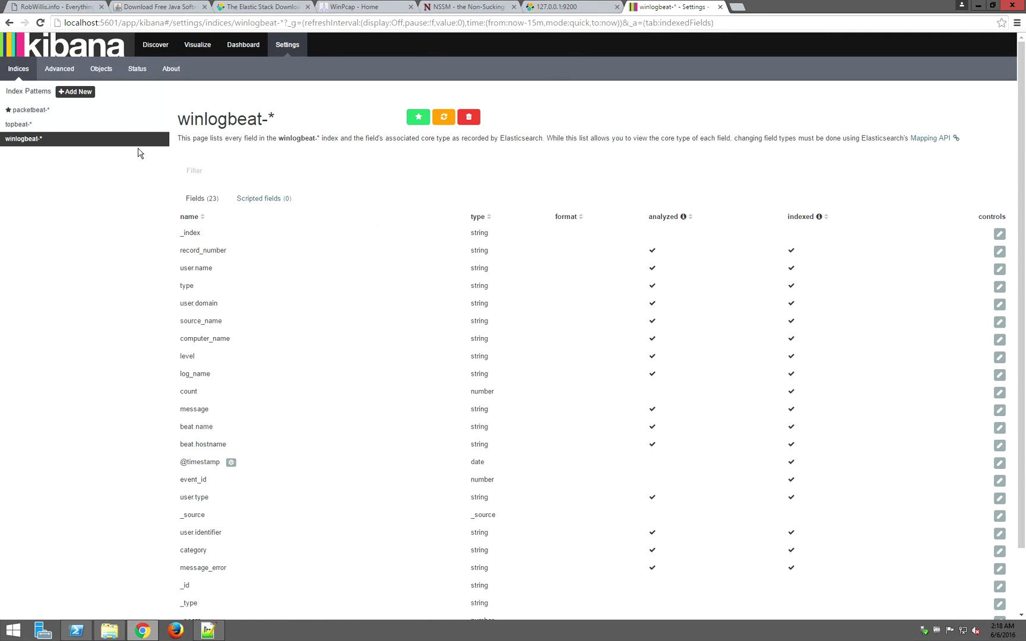
{"action": "left_click", "coordinate": [158, 46]}
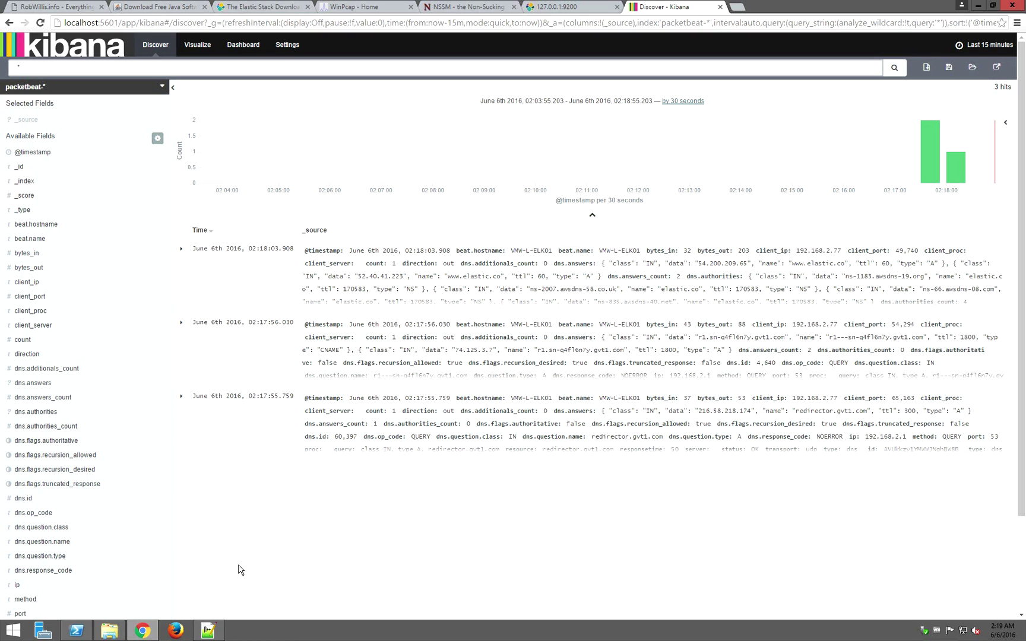
Switch to File Explorer and locate filebeat.yml and kibana.yml within the filebeat and kibana folders of ELK-Stack.
{"action": "left_click", "coordinate": [109, 631]}
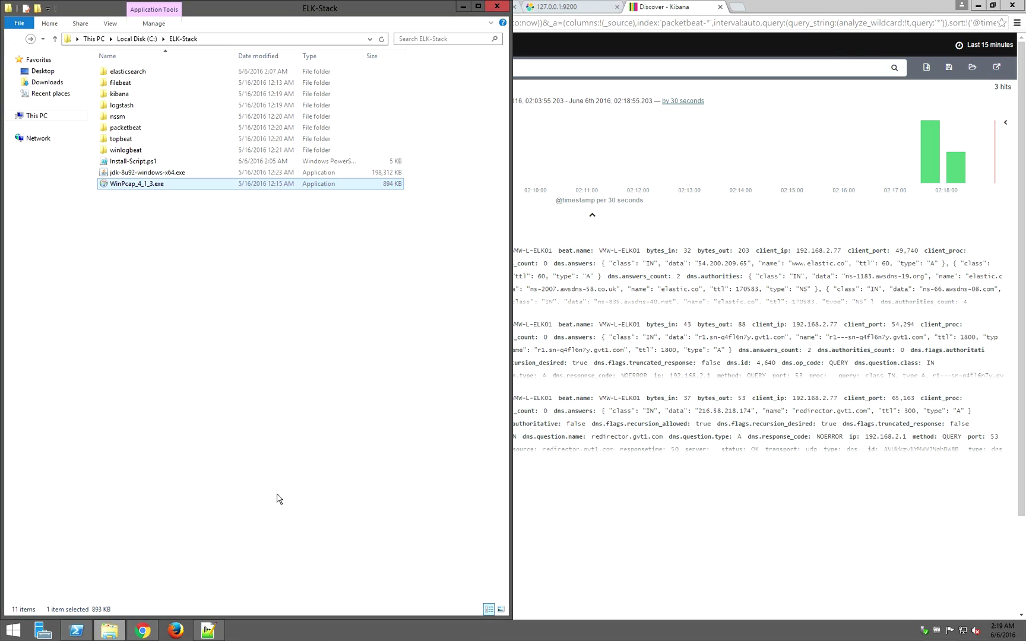
{"action": "double_click", "coordinate": [125, 84]}
{"action": "left_click", "coordinate": [130, 94]}
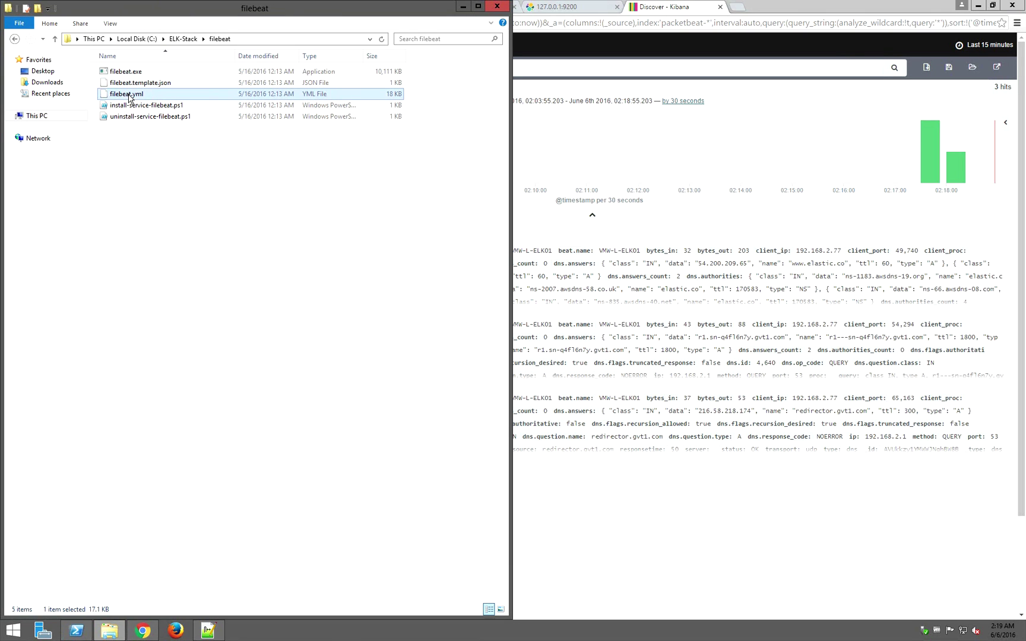
{"action": "key", "text": "BackSpace"}
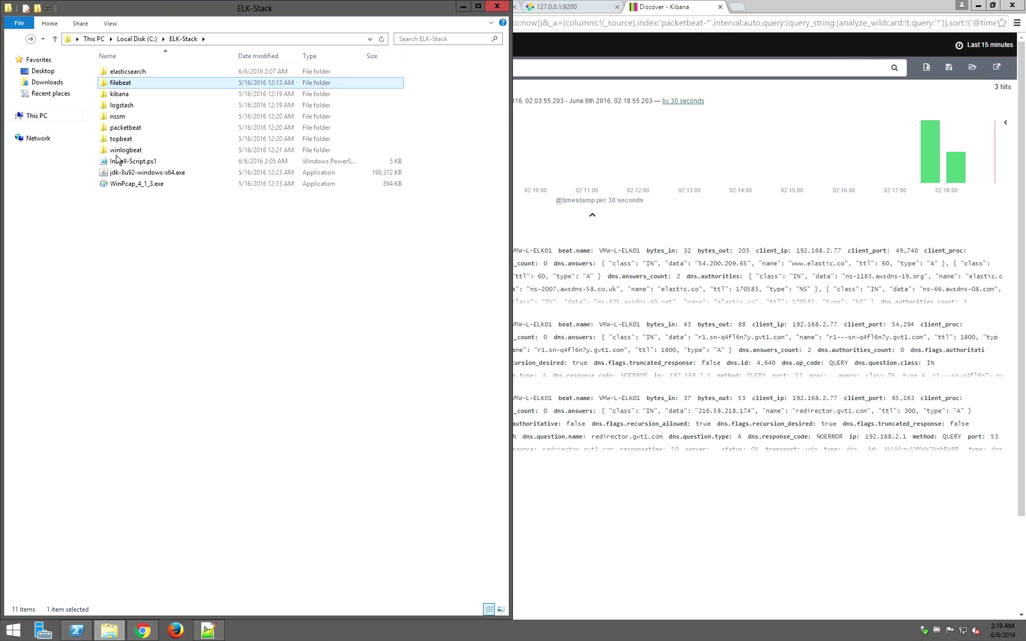
{"action": "double_click", "coordinate": [118, 94]}
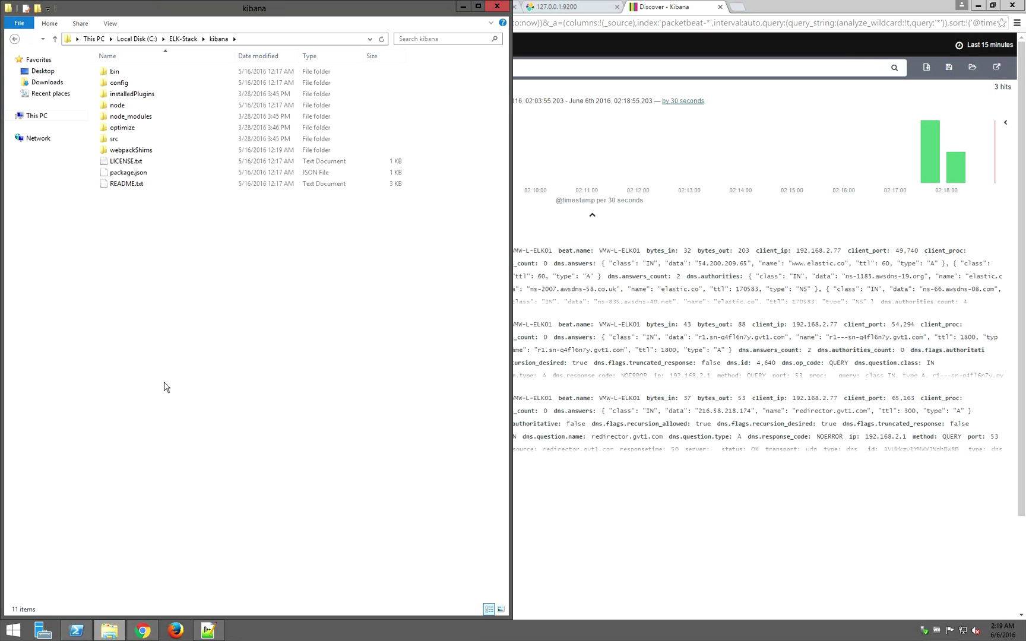
{"action": "double_click", "coordinate": [121, 83]}
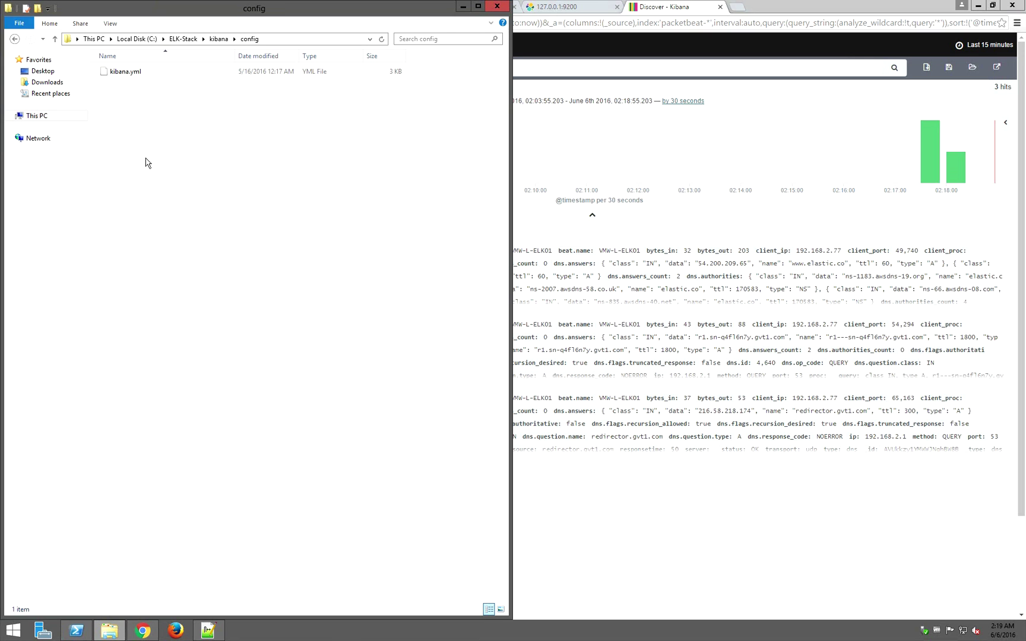
{"action": "left_click", "coordinate": [133, 72]}
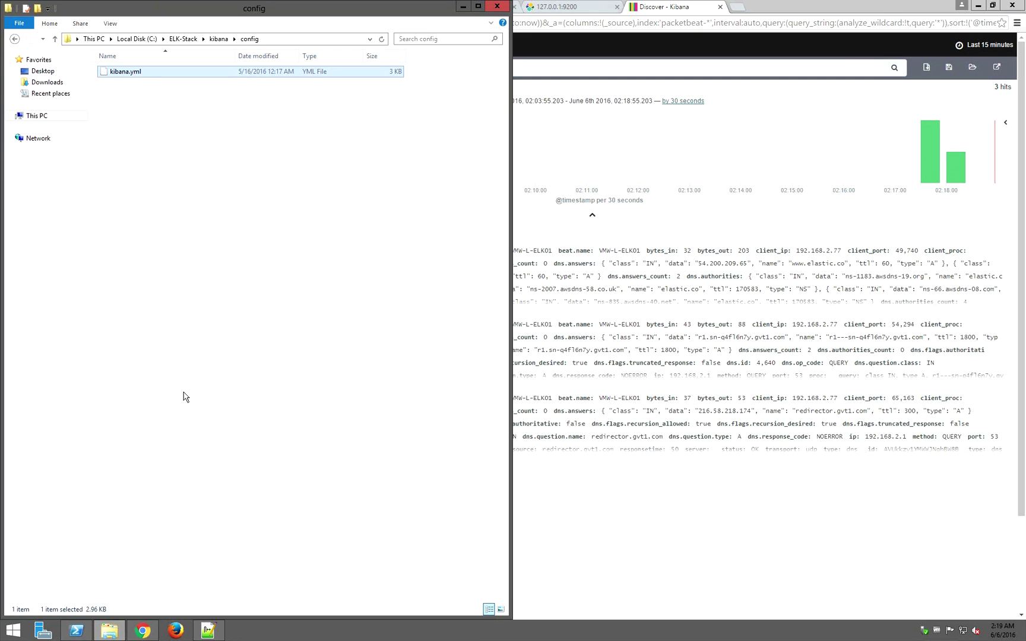
{"action": "key", "text": "BackSpace"}
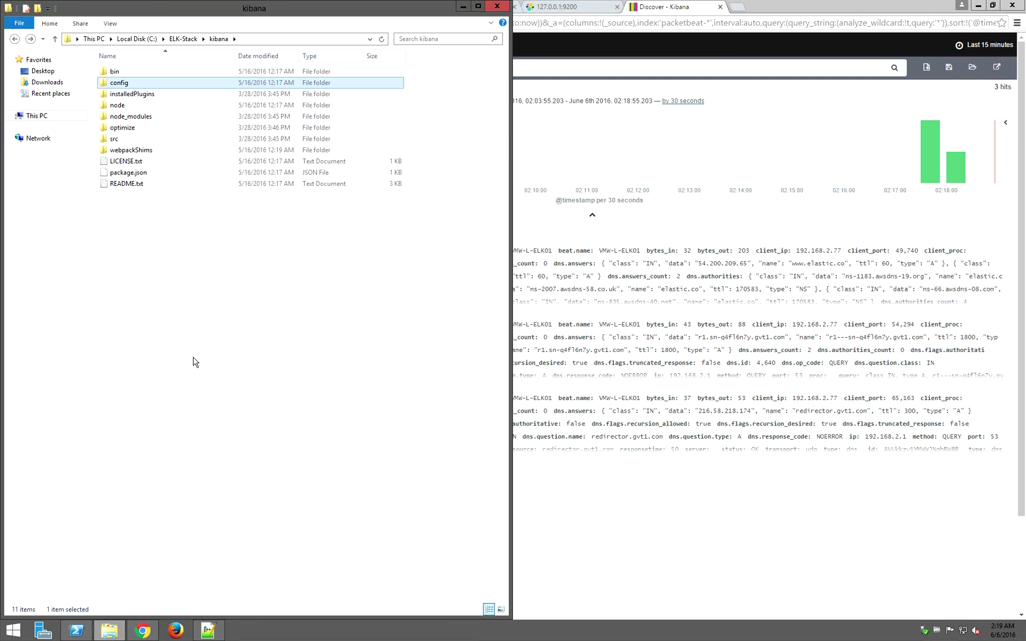
{"action": "key", "text": "BackSpace"}
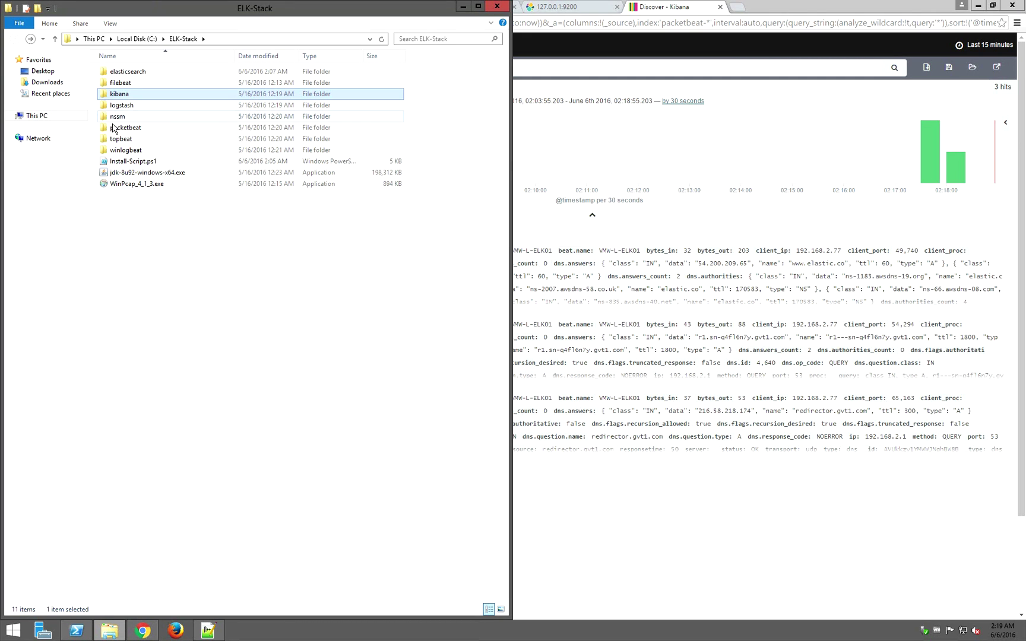
Locate topbeat.yml in the topbeat folder, return to the ELK-Stack folder, and switch to Notepad++.
{"action": "double_click", "coordinate": [113, 142]}
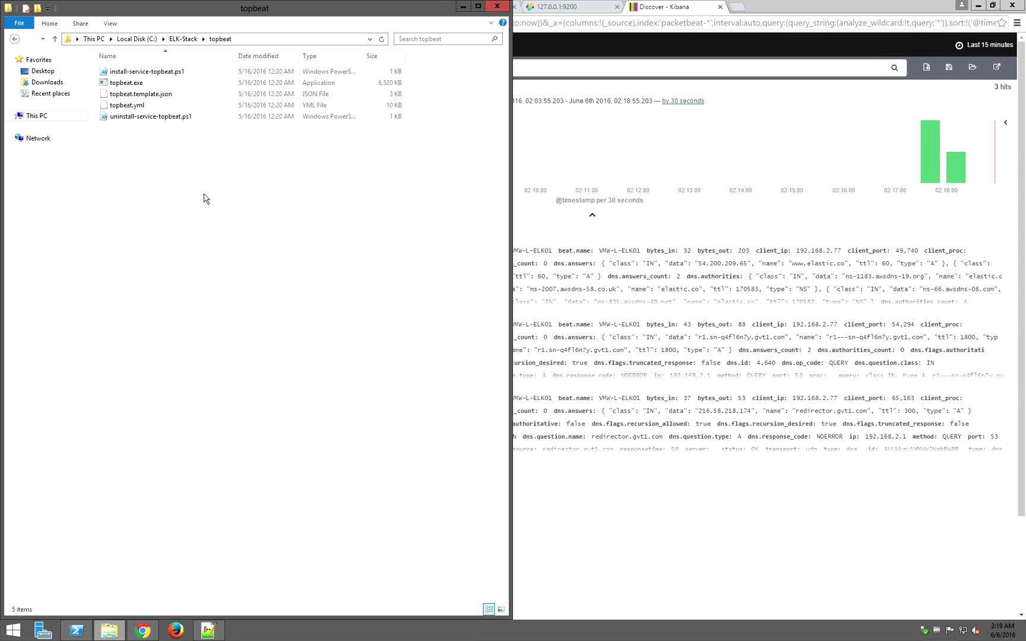
{"action": "key", "text": "BackSpace"}
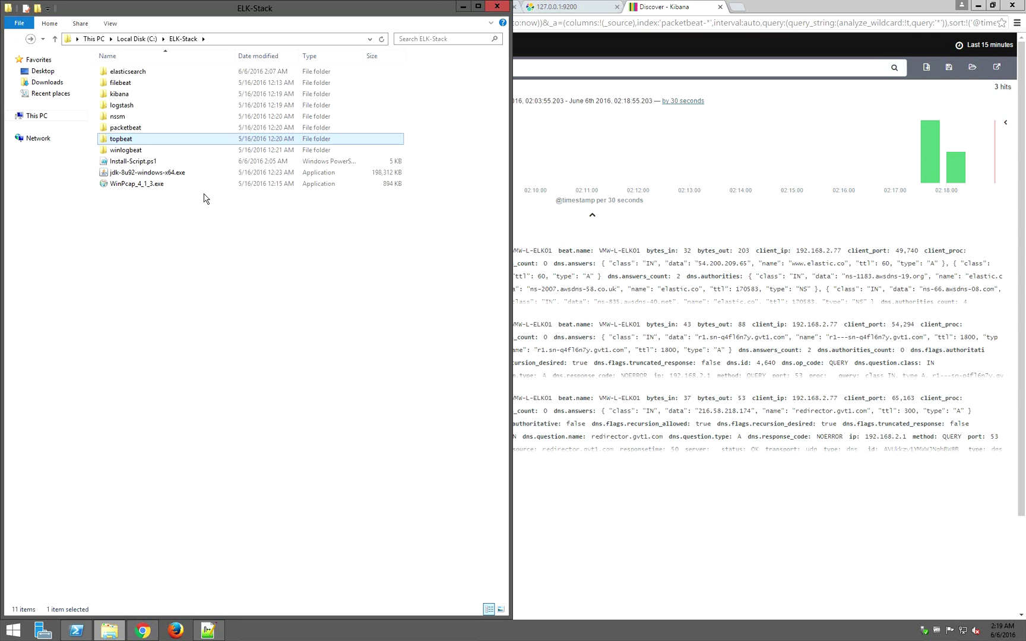
{"action": "left_click", "coordinate": [212, 630]}
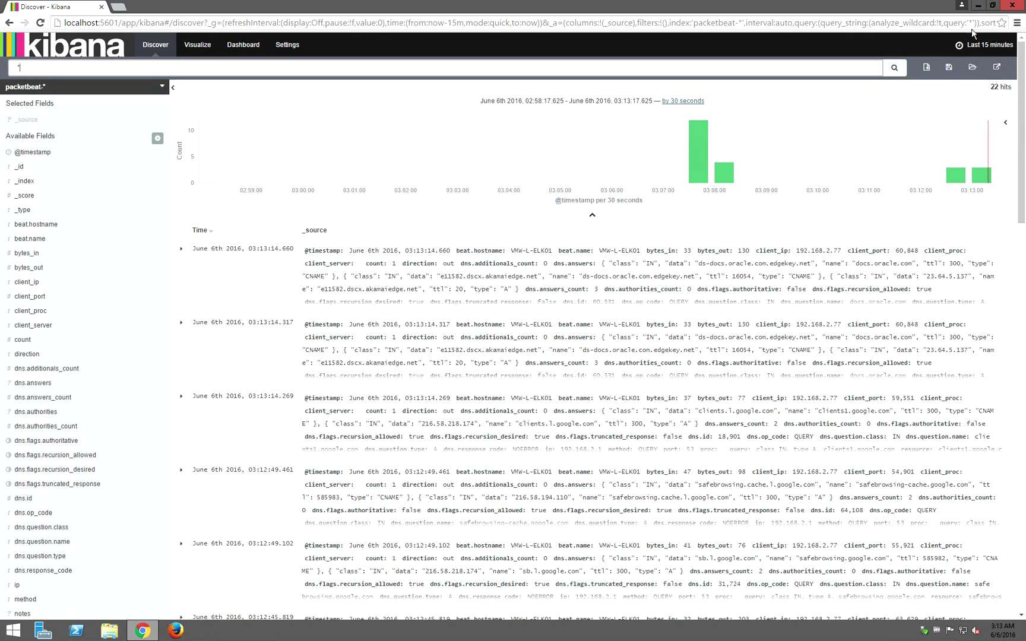
Check the available time ranges on Kibana's Discover page and switch the index pattern to winlogbeat-*.
{"action": "left_click", "coordinate": [972, 47]}
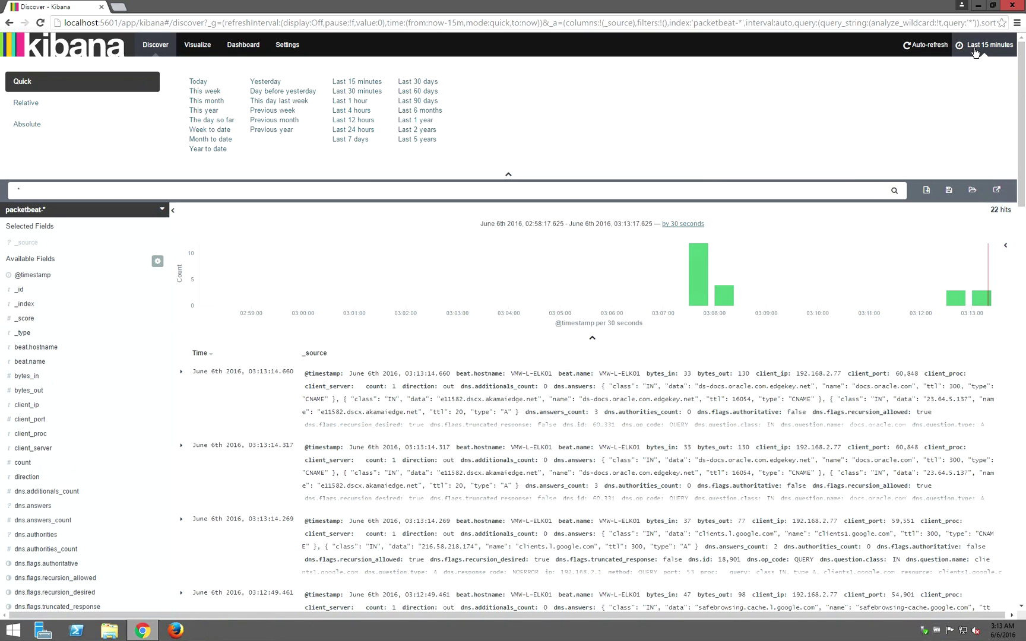
{"action": "left_click", "coordinate": [959, 57]}
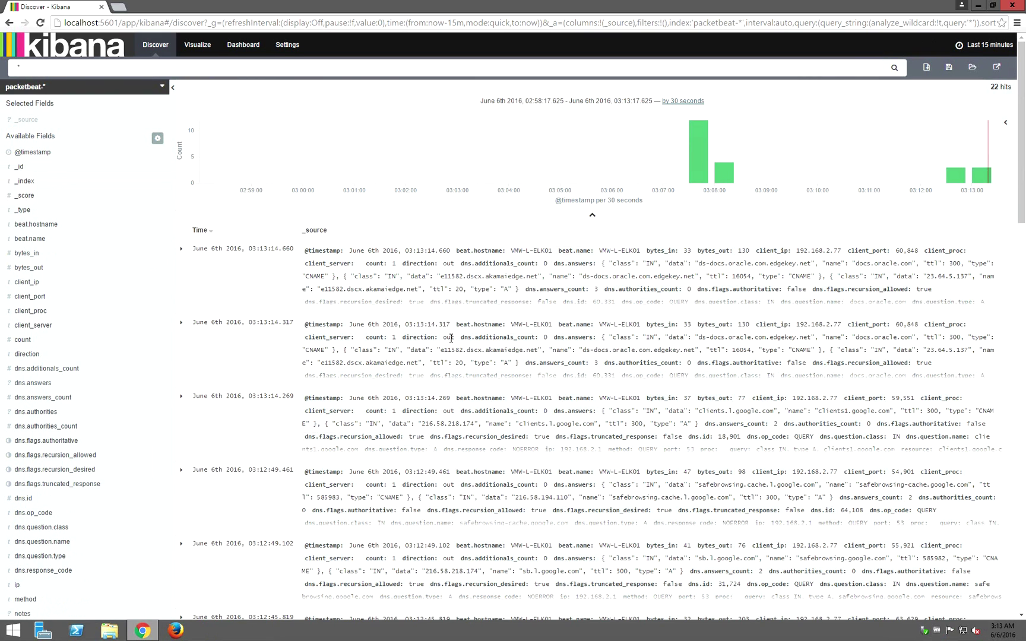
{"action": "left_click", "coordinate": [106, 90]}
{"action": "left_click", "coordinate": [23, 116]}
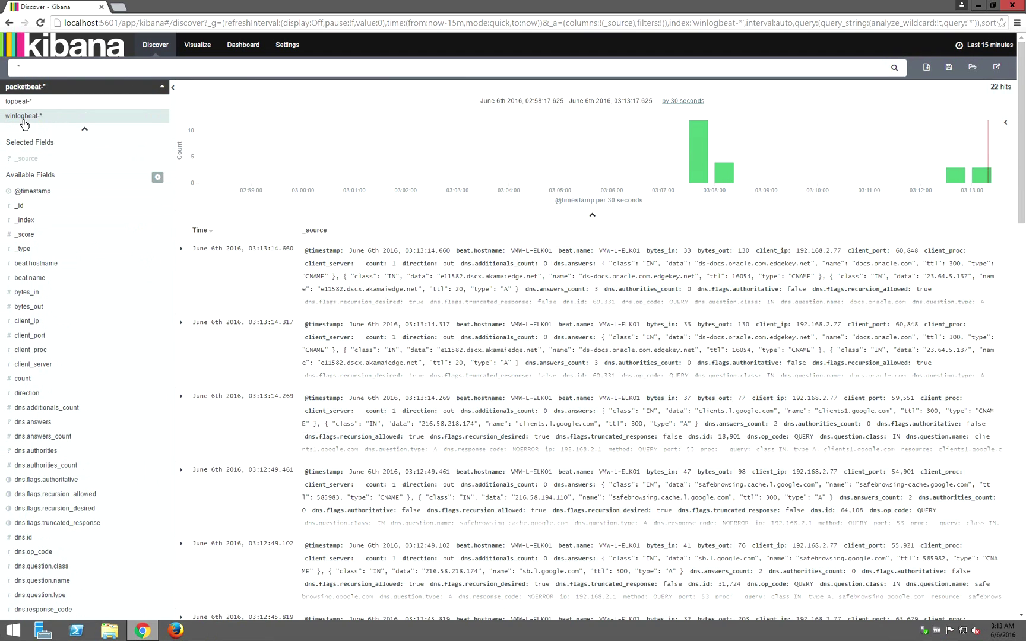